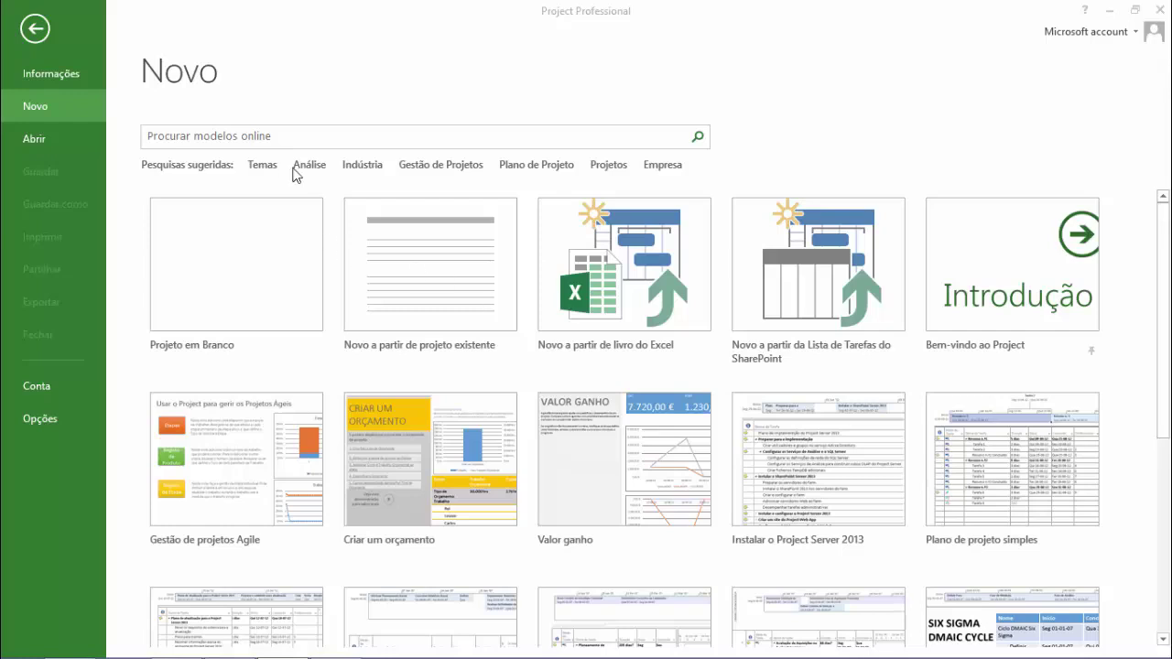
Step: Create a blank project and set new tasks to Agendada Automaticamente
left_click(293, 261)
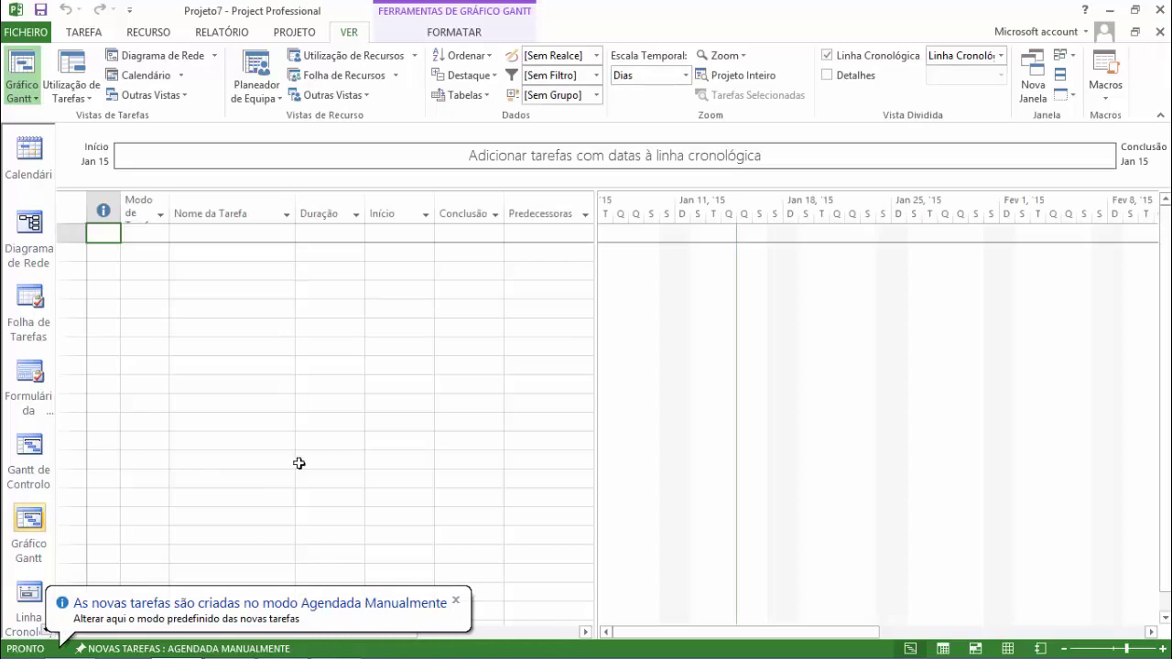
left_click(259, 235)
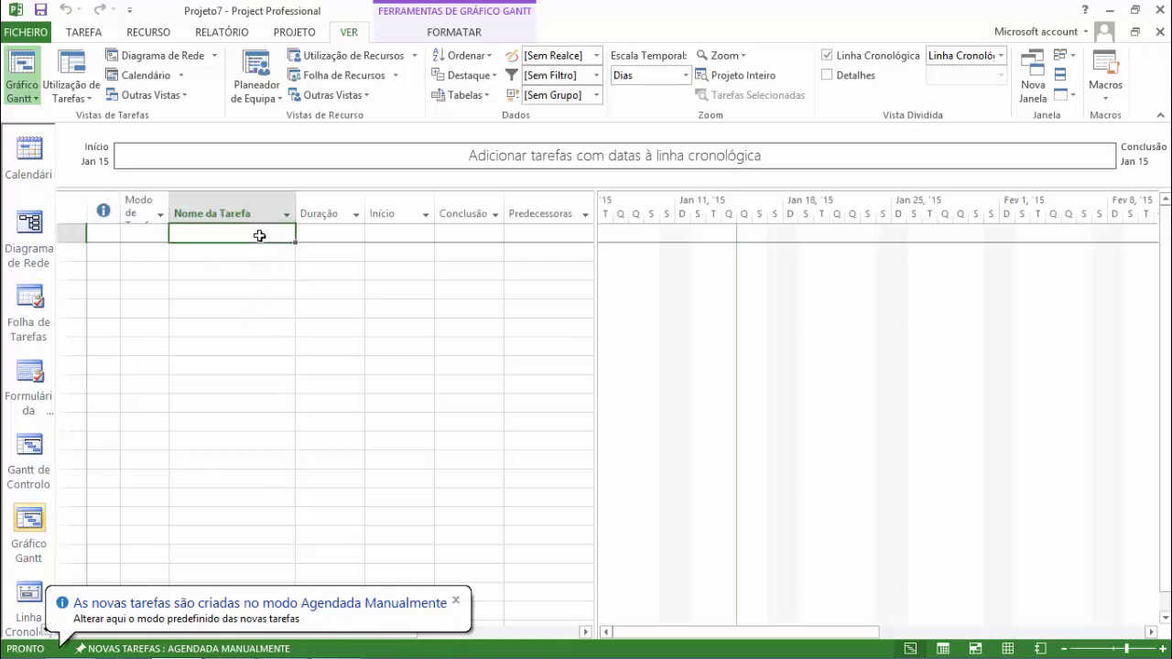
left_click(158, 649)
left_click(179, 608)
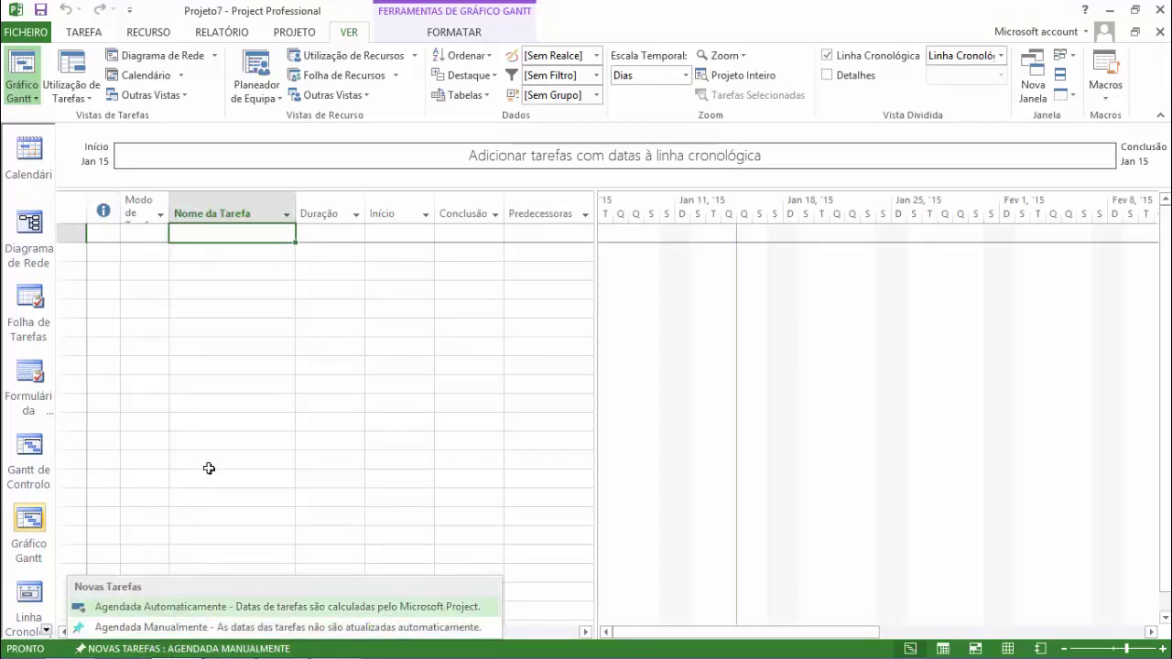
left_click(251, 249)
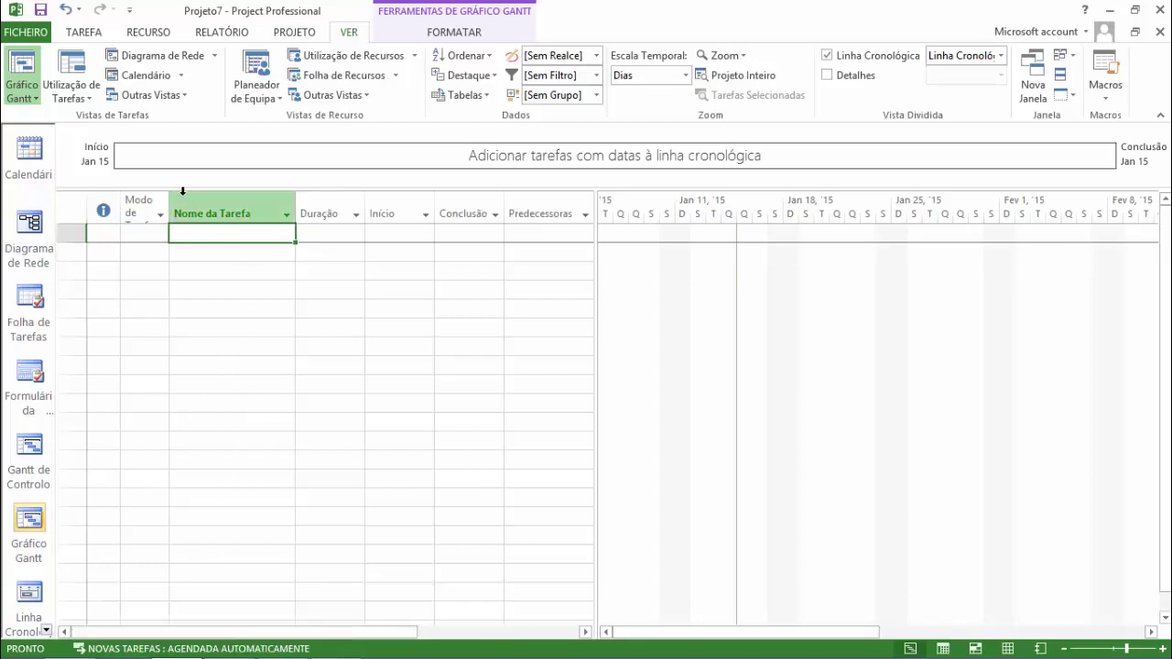
left_click(161, 214)
left_click(218, 238)
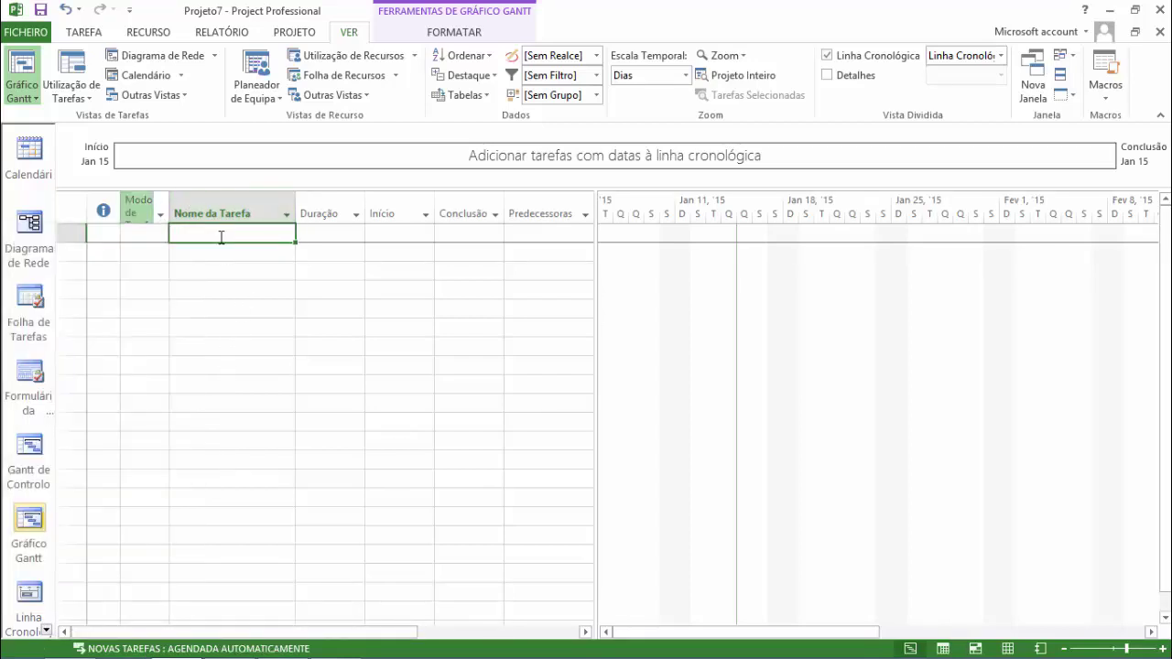
Step: Set the project's start date to 6 April 2015 in the project information
left_click(82, 32)
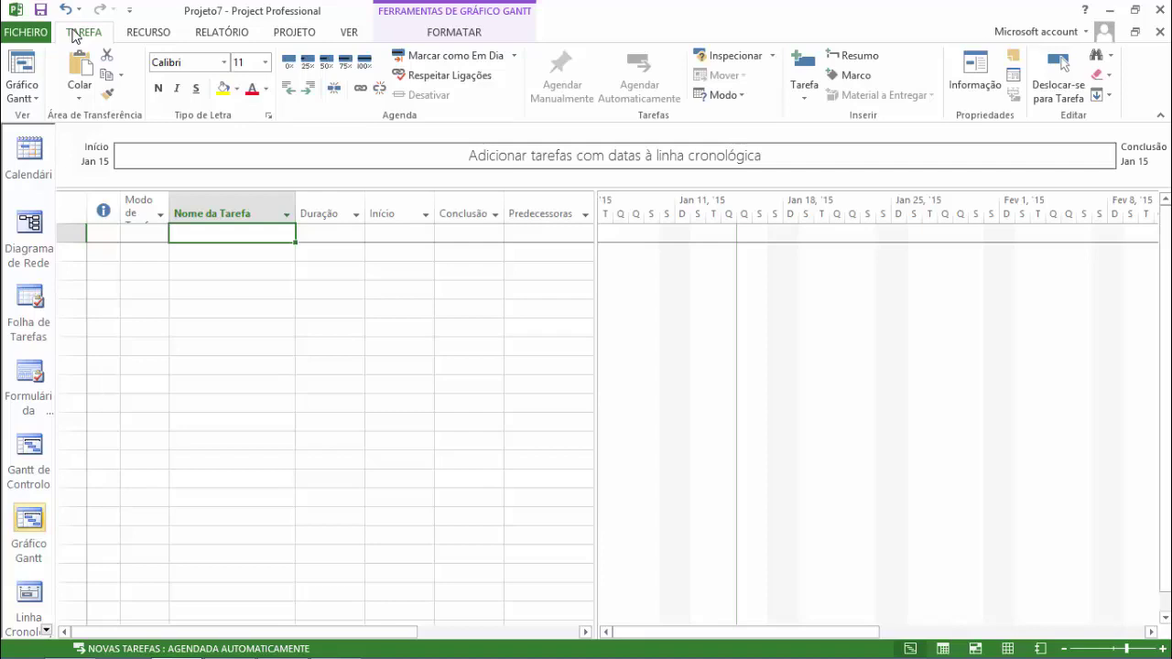
left_click(268, 31)
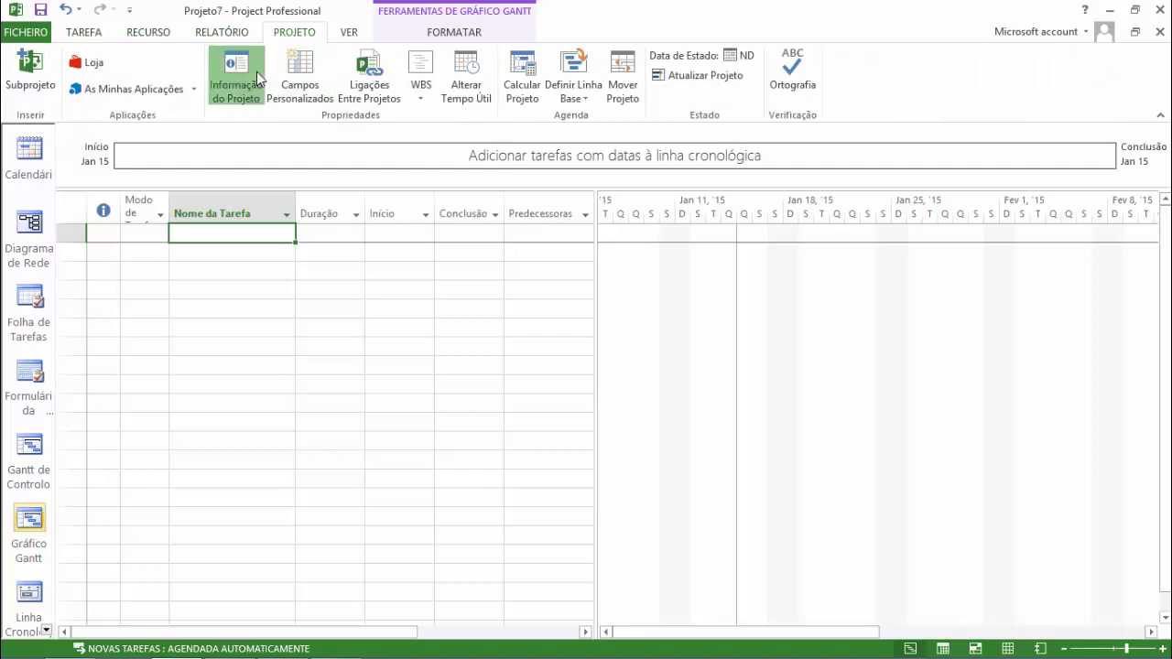
left_click(255, 72)
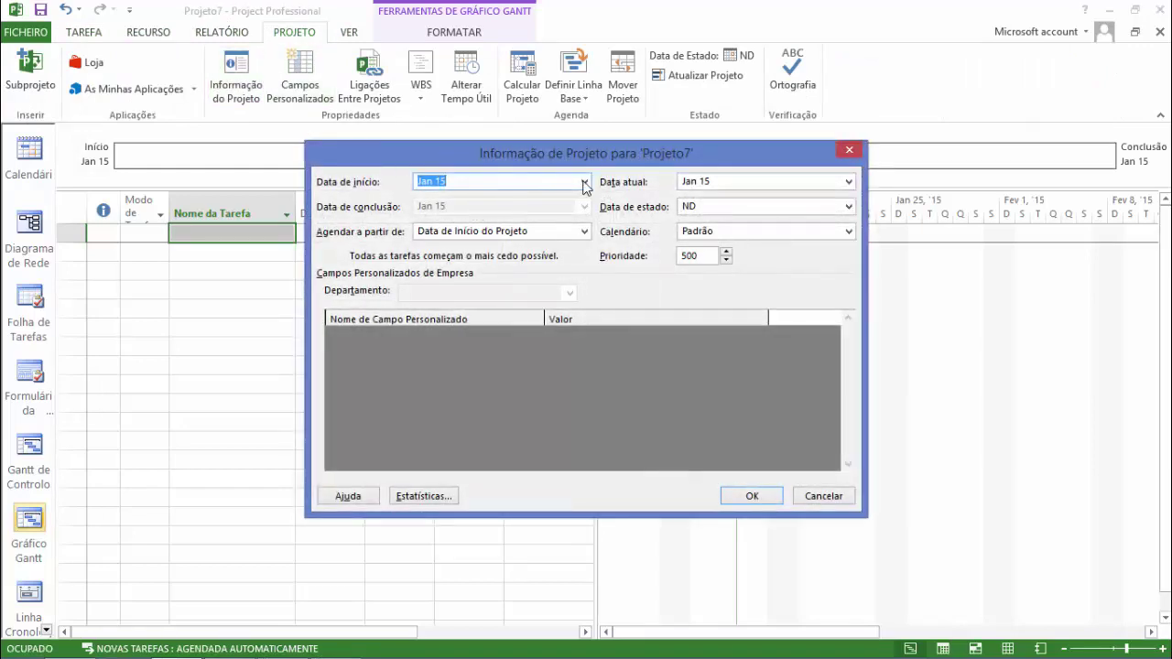
left_click(584, 183)
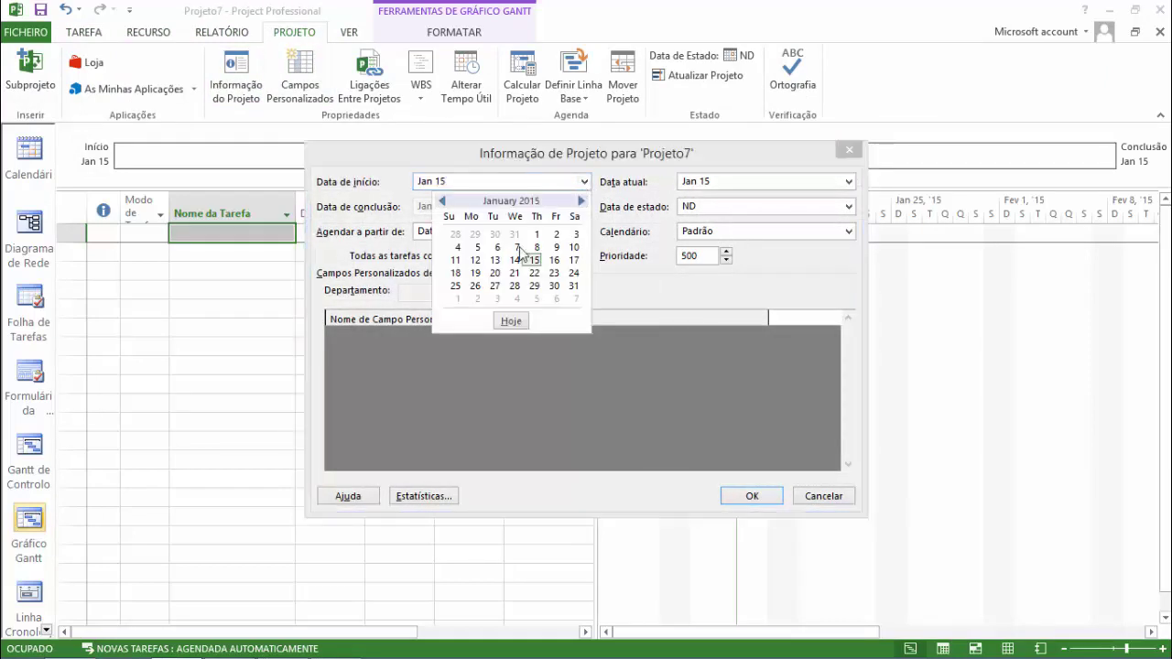
left_click(580, 201)
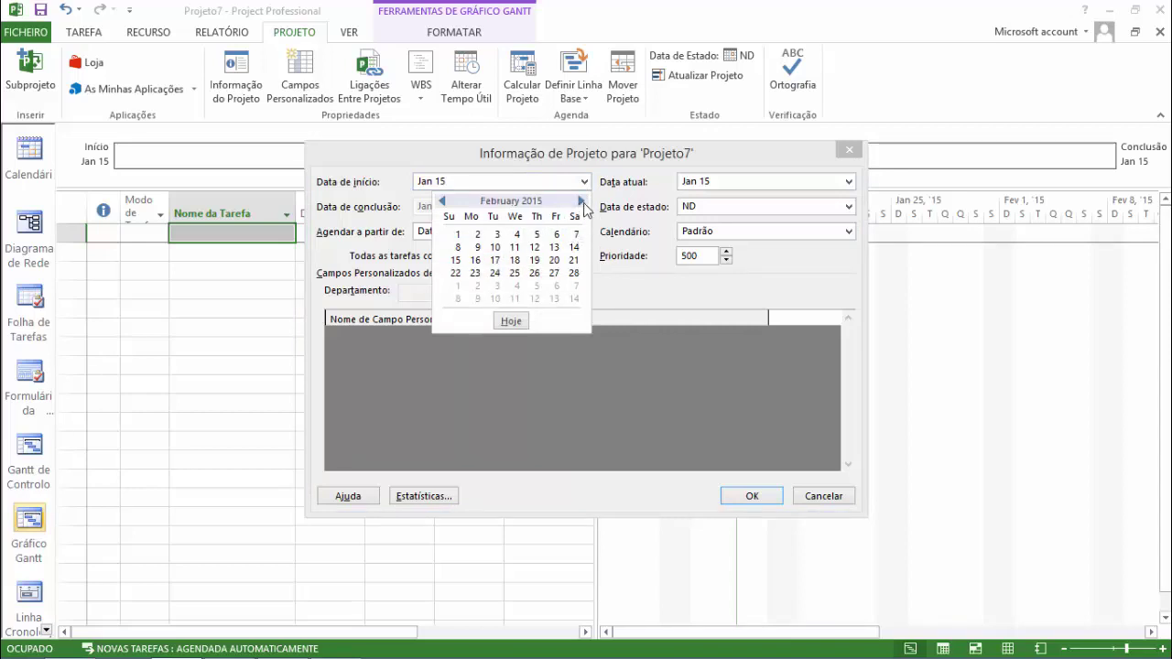
left_click(580, 202)
left_click(581, 202)
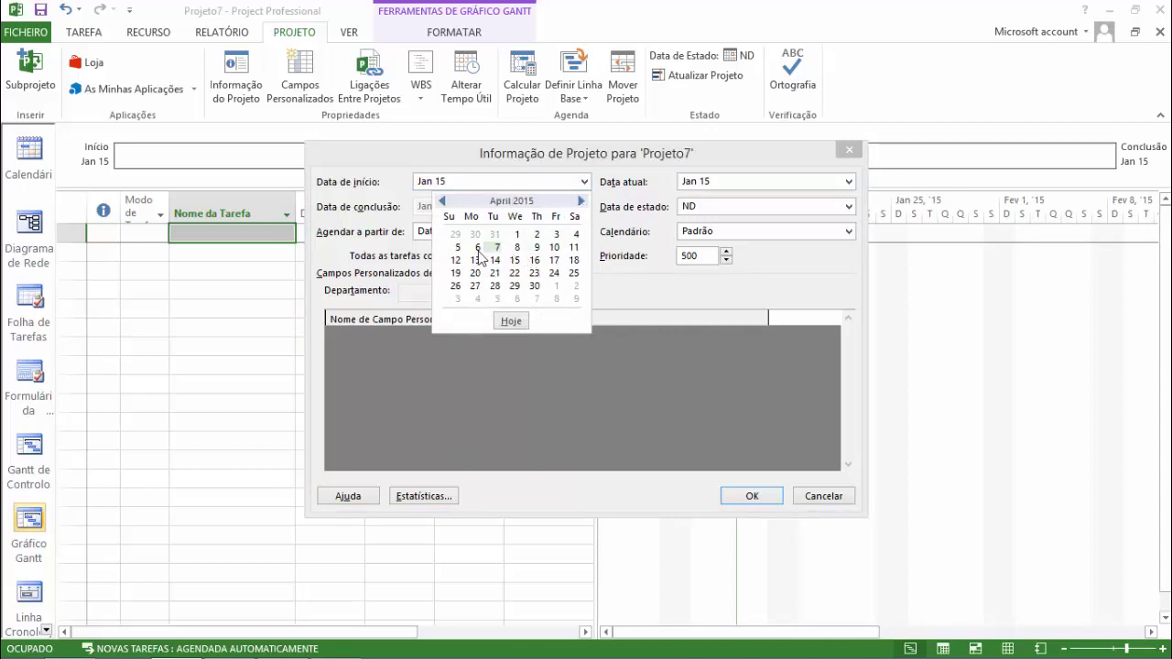
left_click(477, 249)
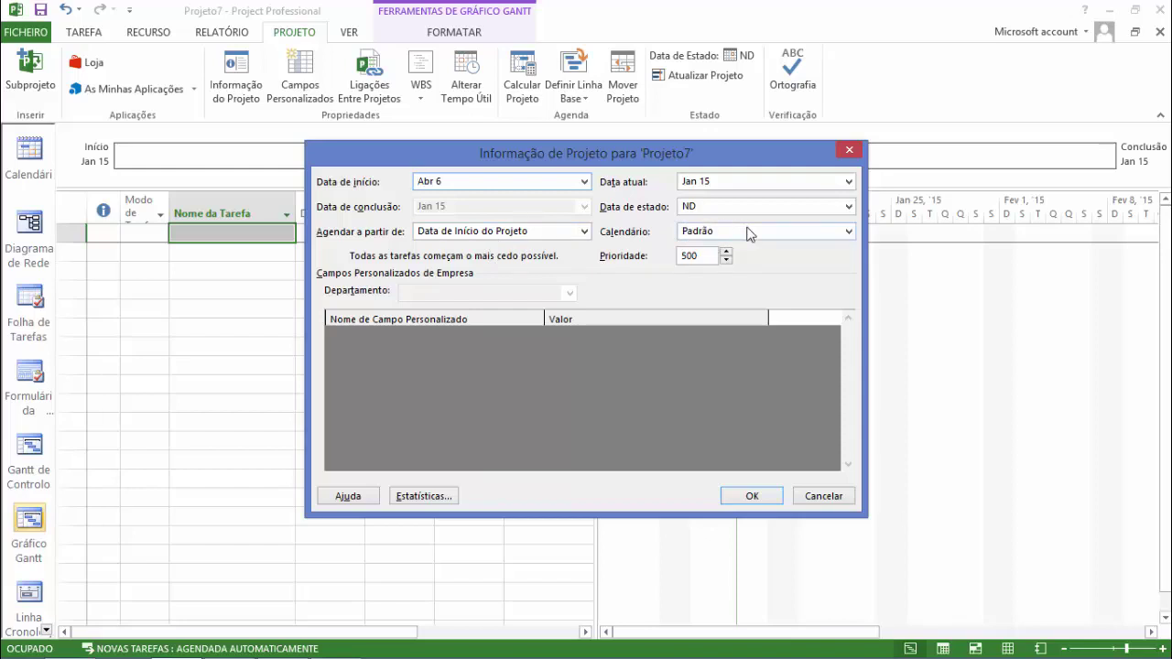
left_click(746, 497)
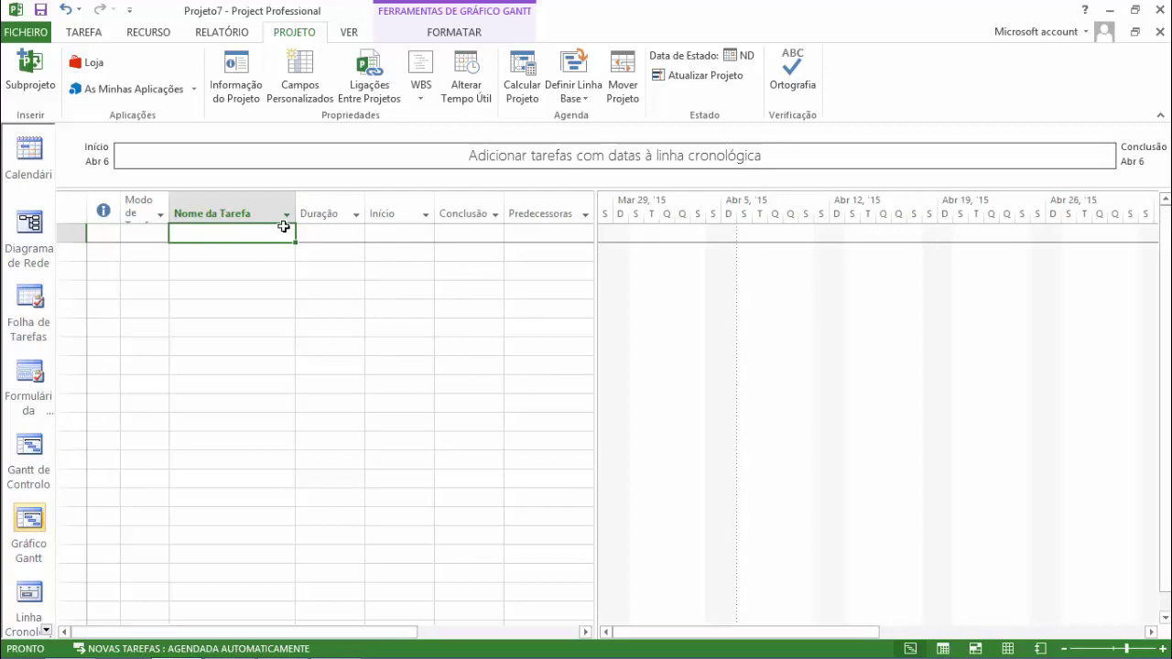
Step: Hide the view bar (Barra de Visualização) and show it again
left_click(98, 33)
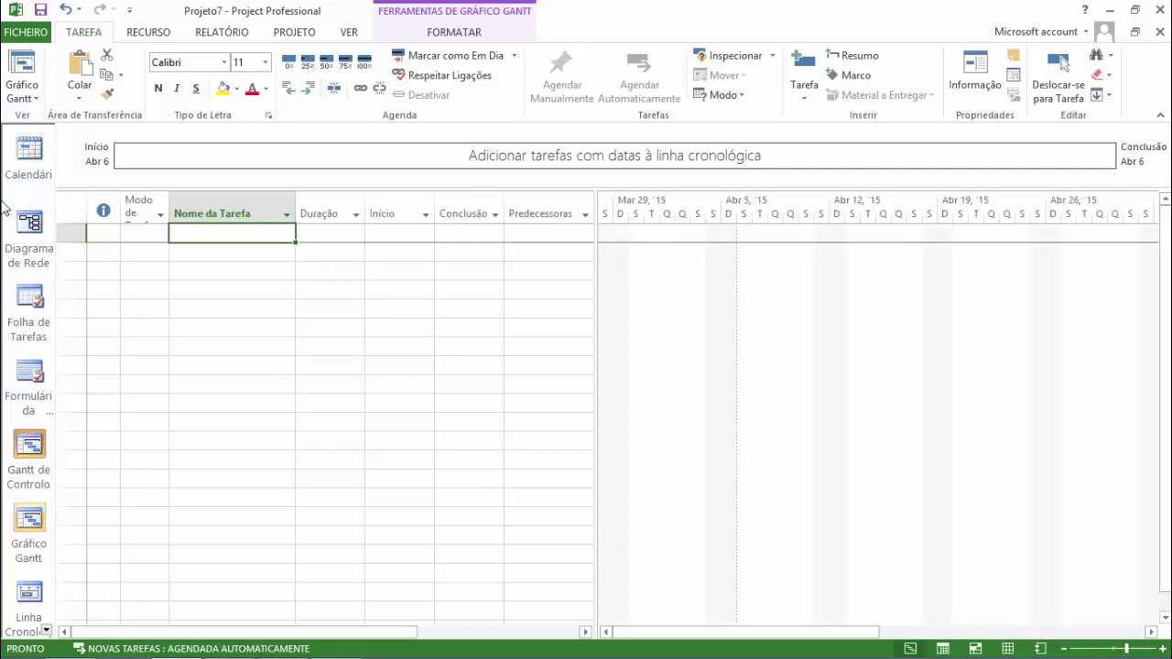
right_click(13, 133)
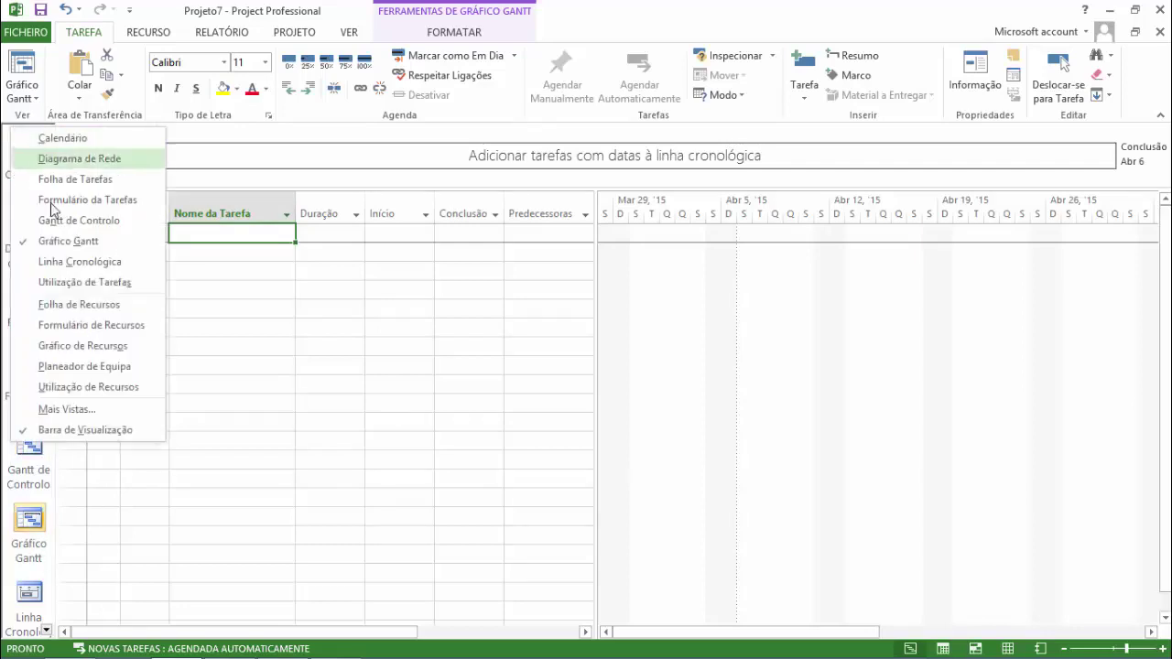
left_click(92, 430)
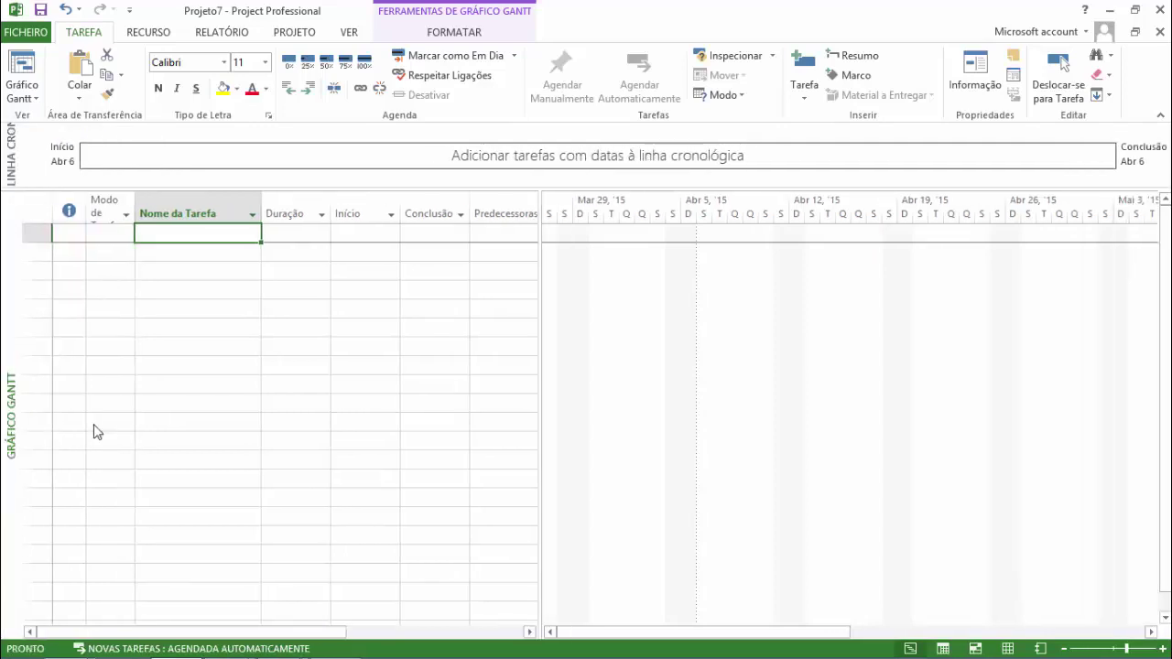
right_click(13, 255)
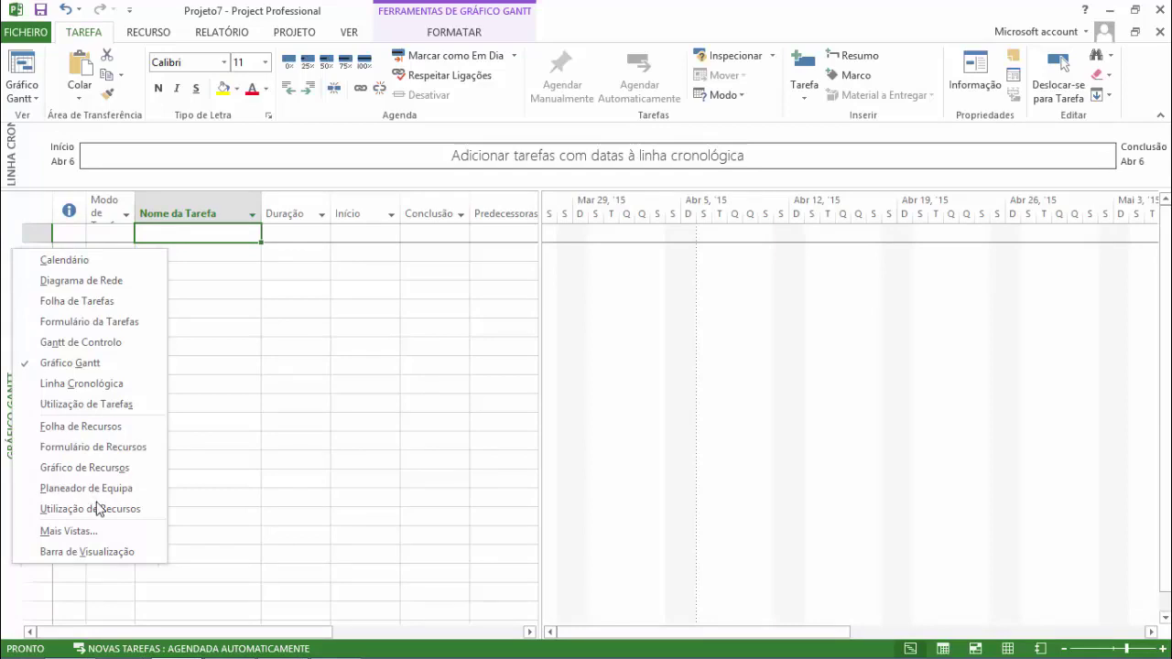
left_click(112, 550)
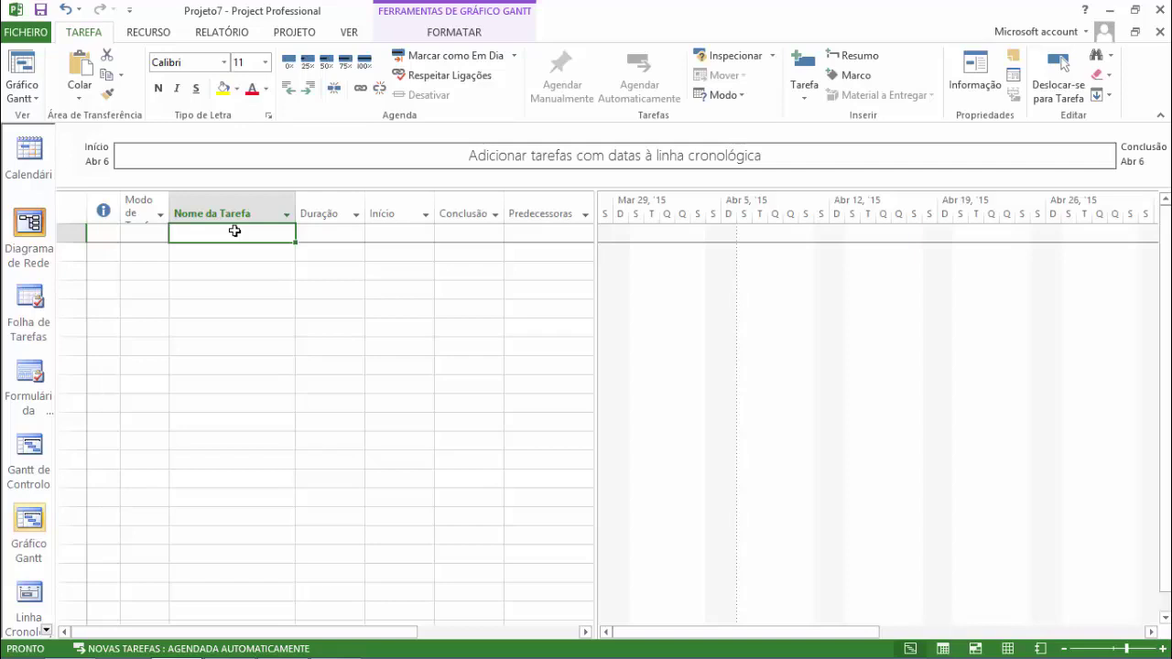
Step: Enter "Convidar participantes" as the first task name
type("Convidar")
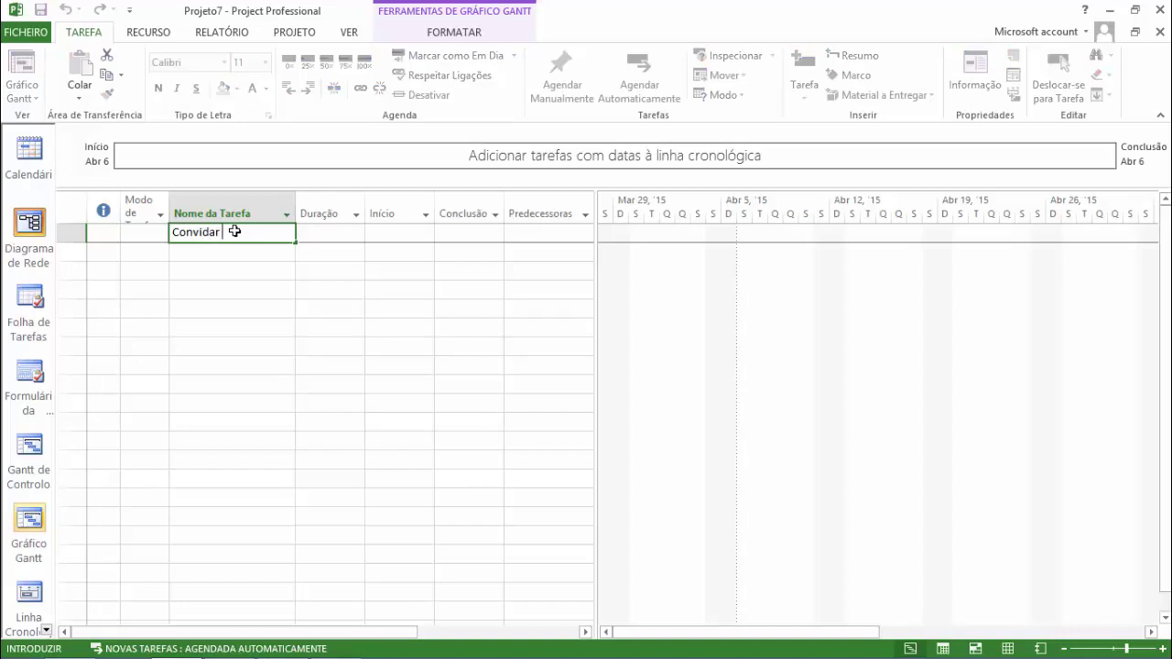
type(" á")
key("BackSpace")
type("participantes")
key("Return")
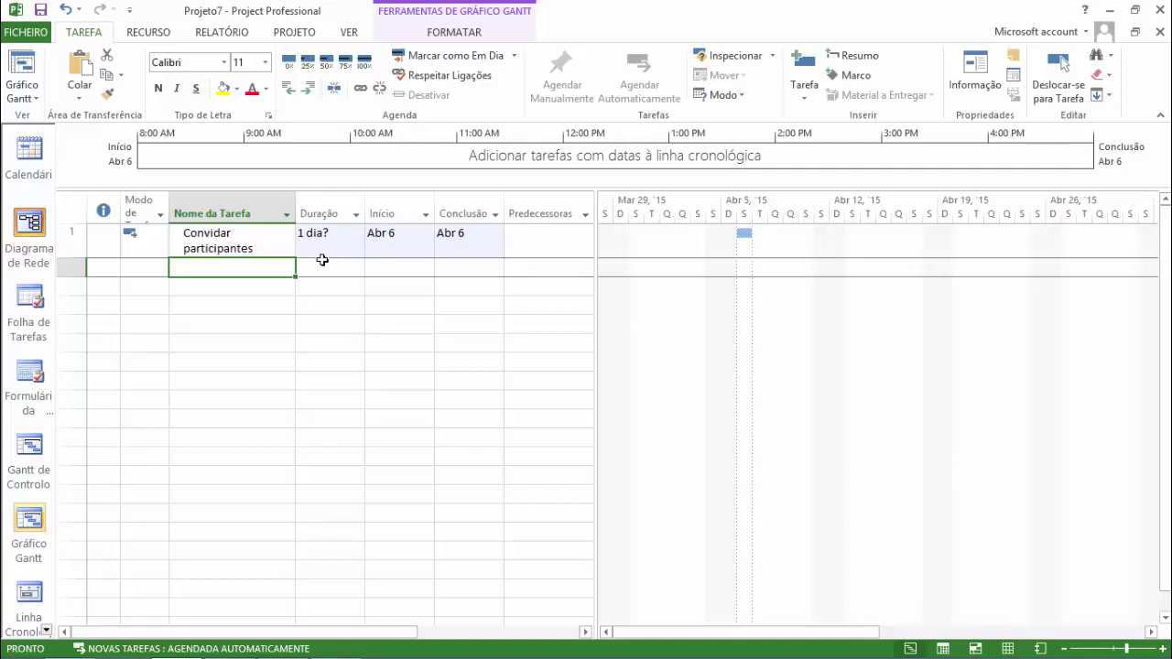
Step: Add a second task named "Elaborar lista" below the first one
type("Elab")
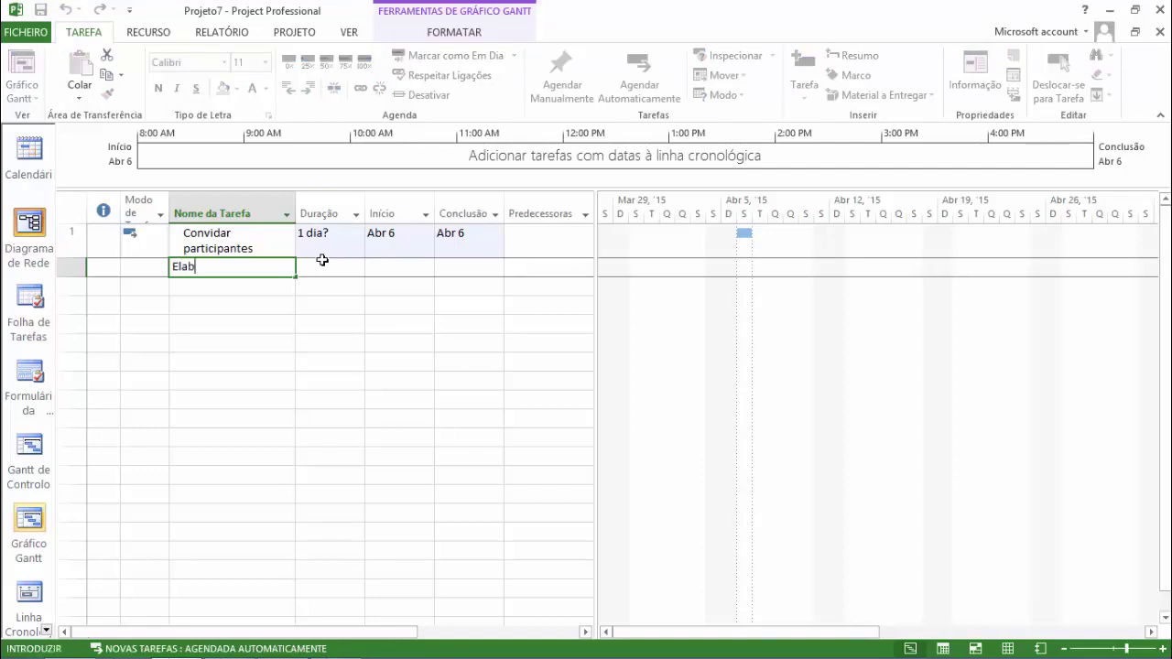
type("orar lista")
key("BackSpace")
key("BackSpace")
key("BackSpace")
key("BackSpace")
key("BackSpace")
key("BackSpace")
key("BackSpace")
key("BackSpace")
key("BackSpace")
key("BackSpace")
key("BackSpace")
key("BackSpace")
key("BackSpace")
key("BackSpace")
key("Return")
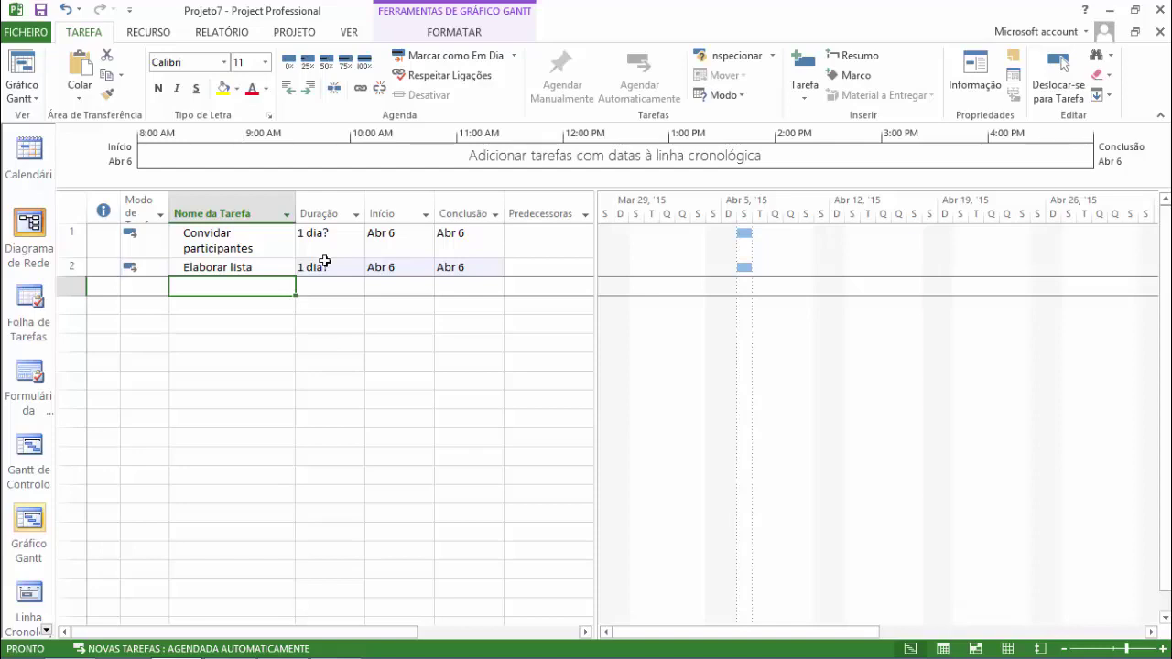
Step: Add a third task named "Enviar convites"
type("Enviar")
key("BackSpace")
key("BackSpace")
key("BackSpace")
key("BackSpace")
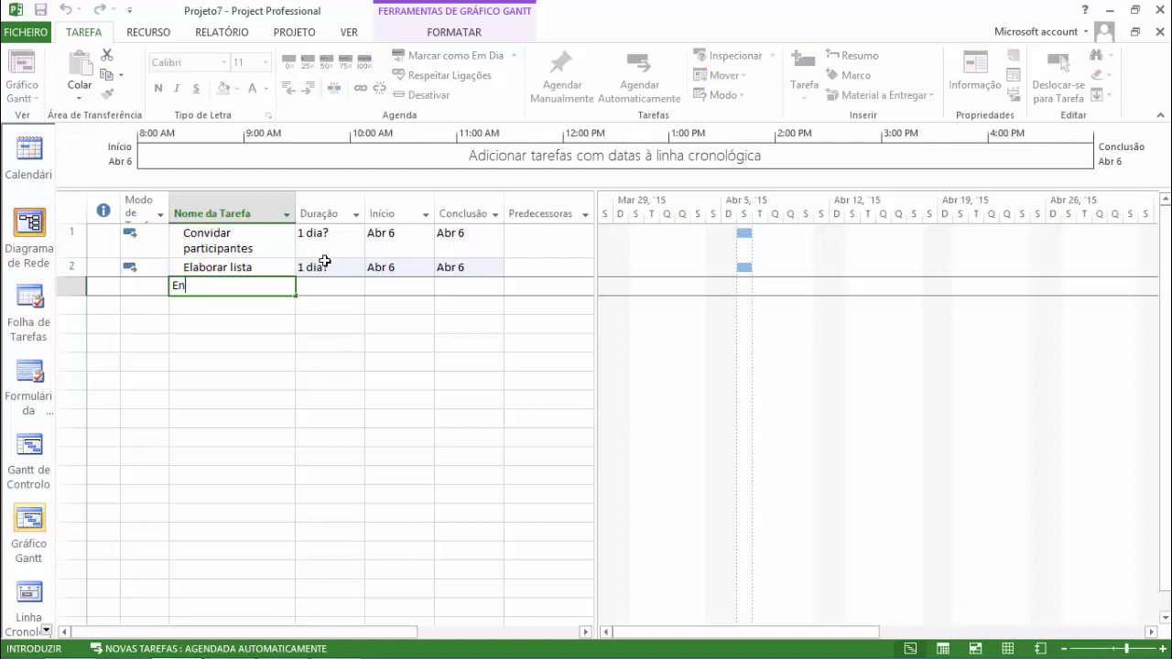
type("viar convites")
key("Return")
Step: Add a fourth task named "Confirmar participantes"
type("Con")
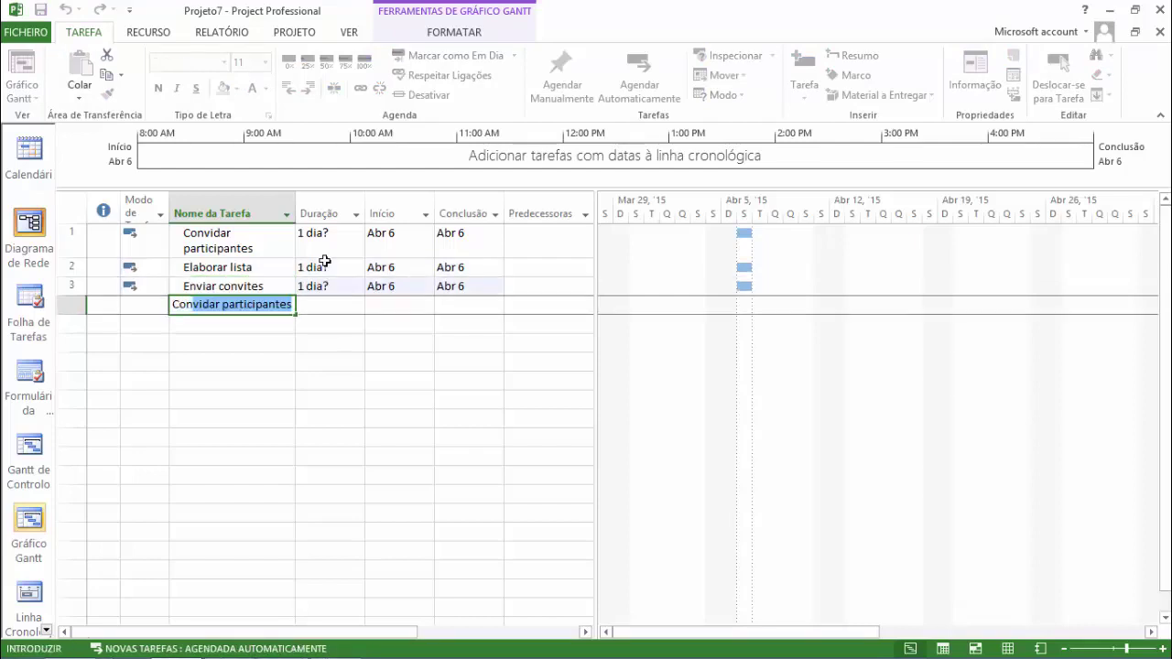
key("BackSpace")
key("BackSpace")
type("nfi")
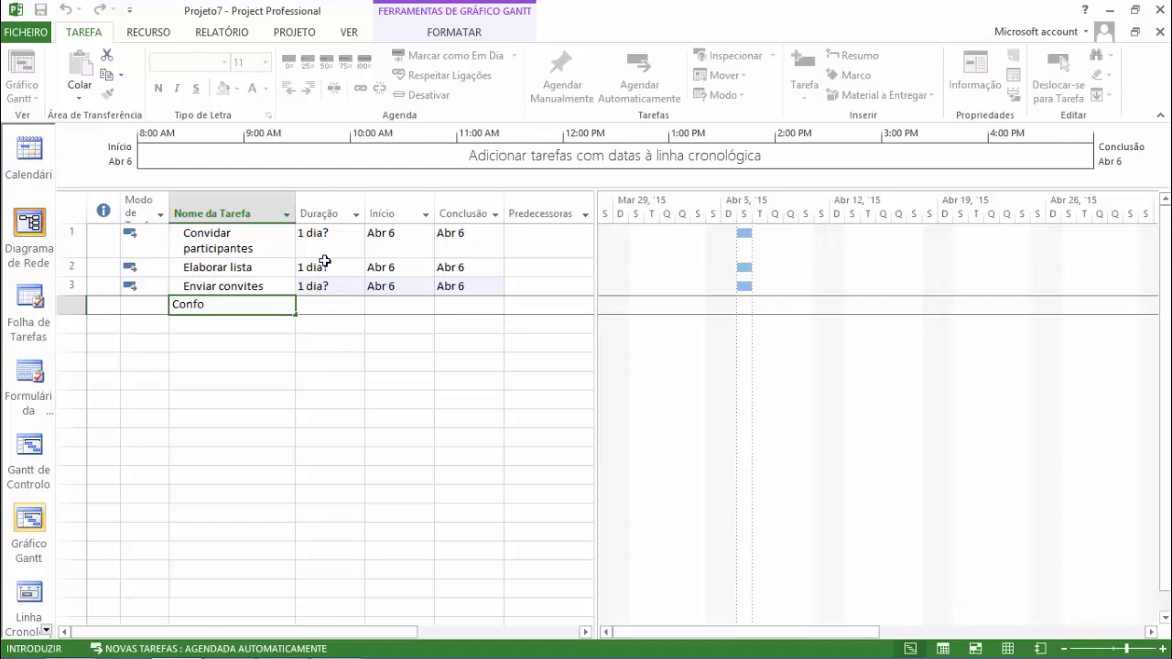
type("rmar")
type("rticipantes")
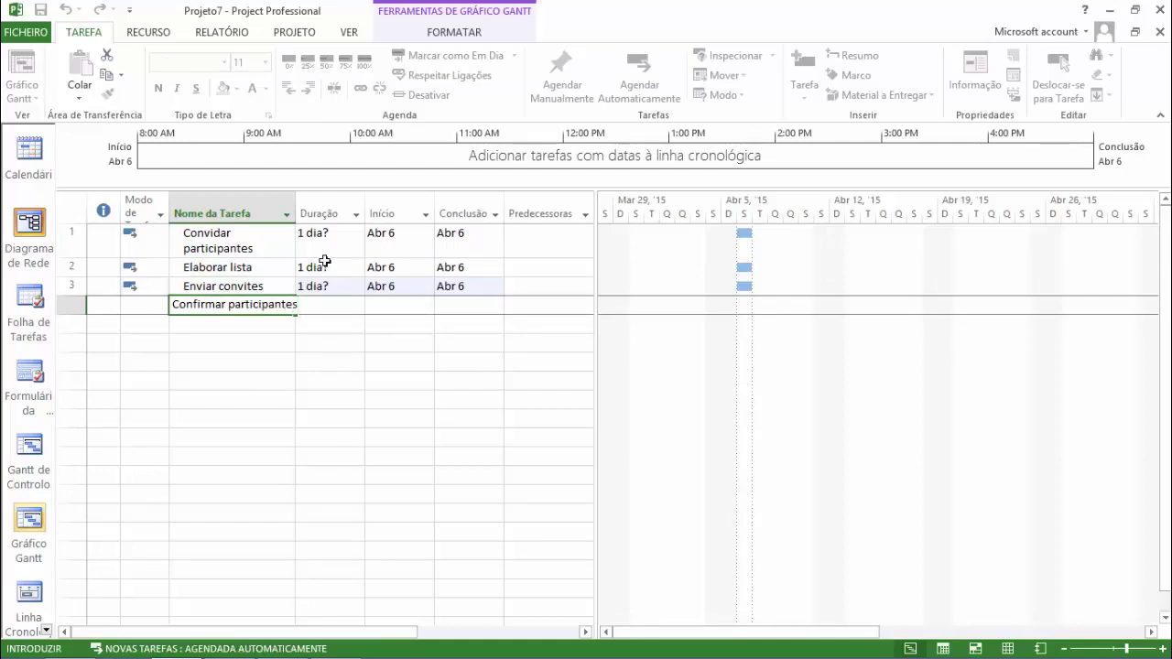
key("Return")
type("Convite")
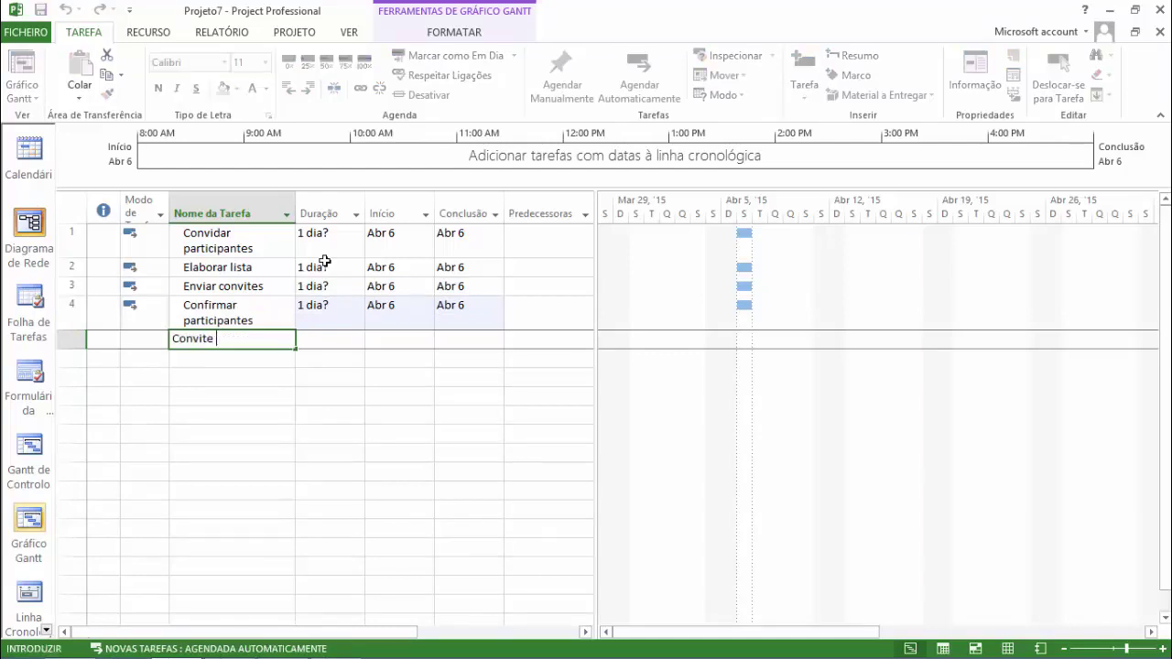
key("BackSpace")
key("BackSpace")
key("BackSpace")
key("BackSpace")
key("BackSpace")
key("BackSpace")
key("BackSpace")
key("BackSpace")
key("Return")
key("Up")
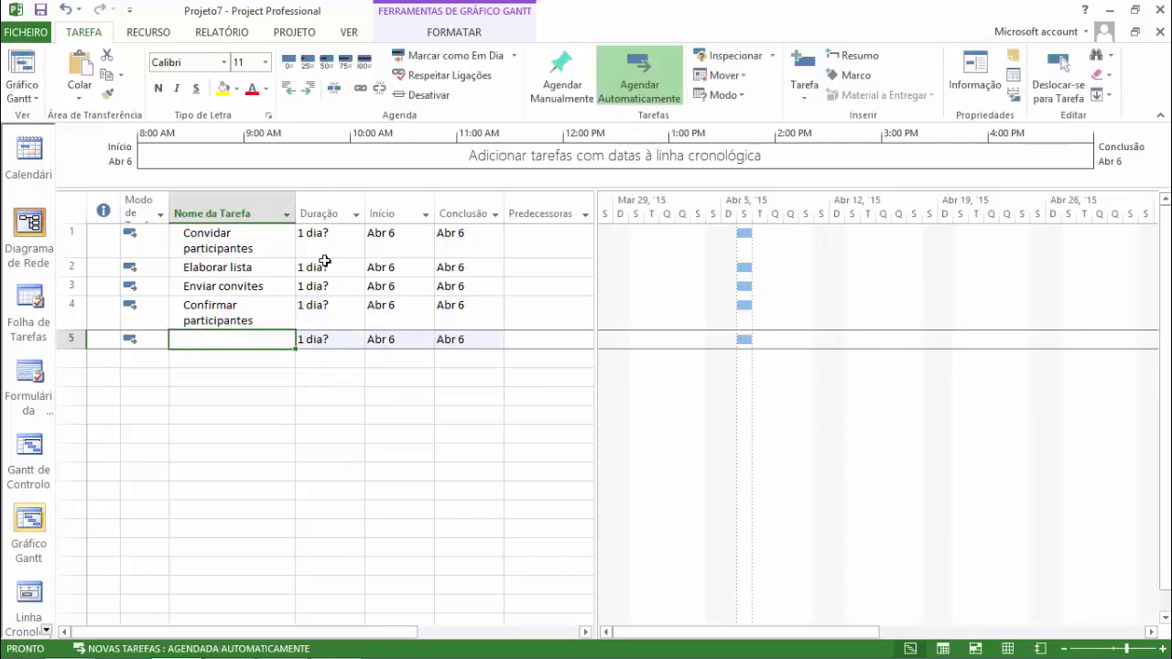
key("Delete")
key("Up")
key("Up")
key("Up")
key("Up")
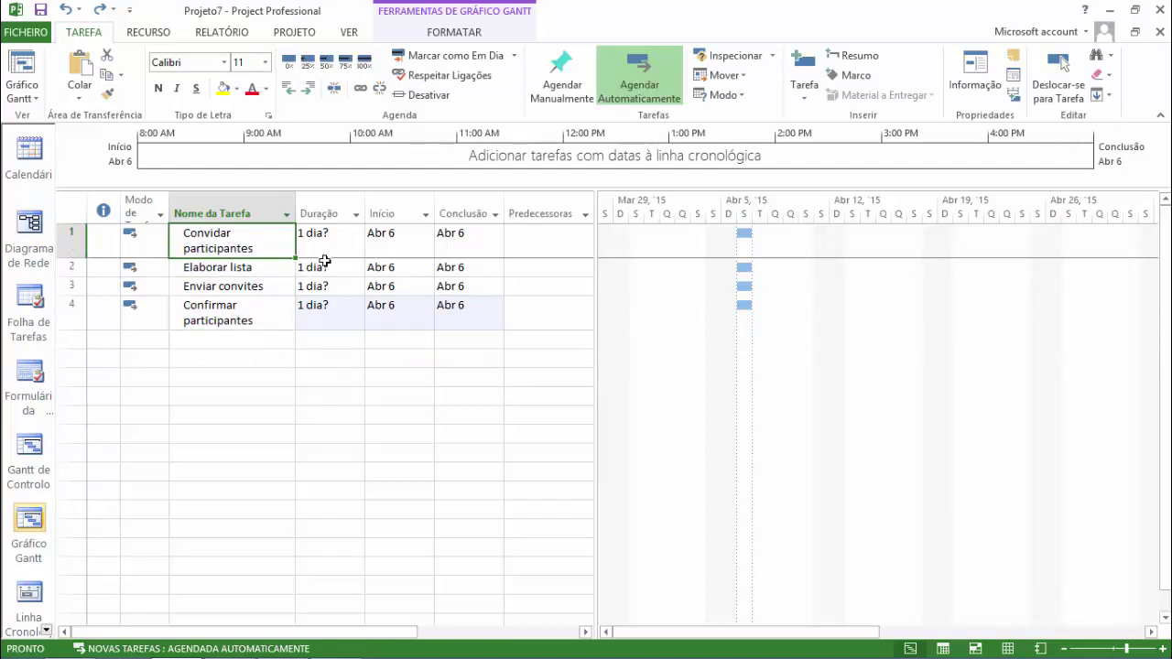
key("Down")
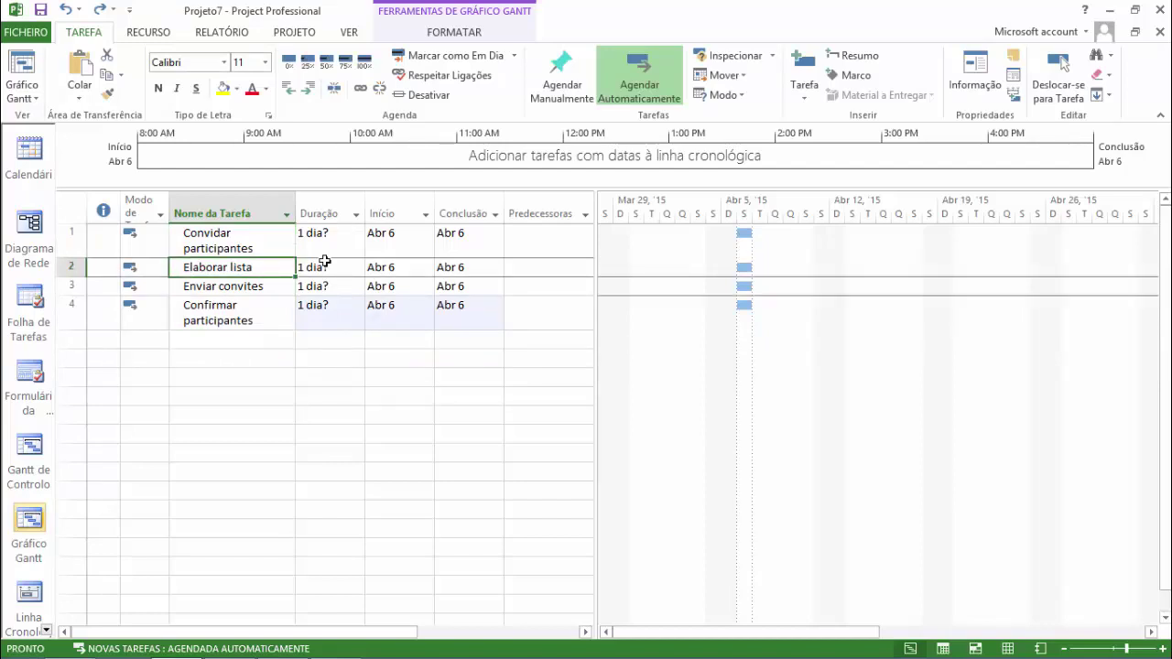
key("Down")
key("Down")
key("Down")
left_click(195, 256)
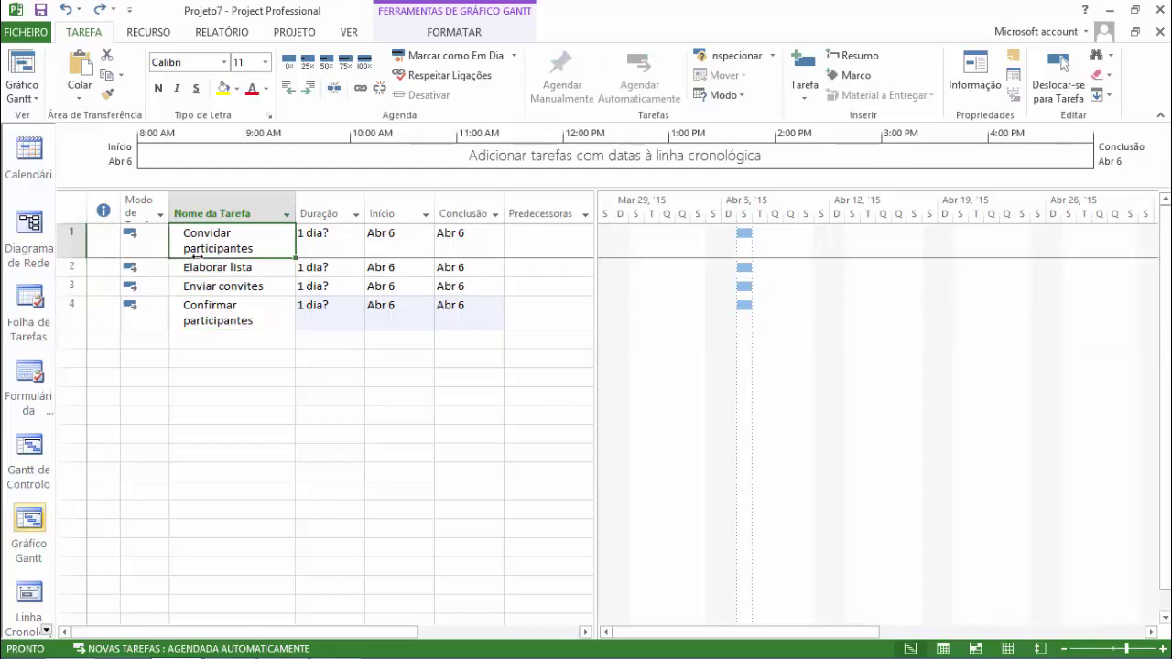
left_click(220, 286)
left_click(225, 306)
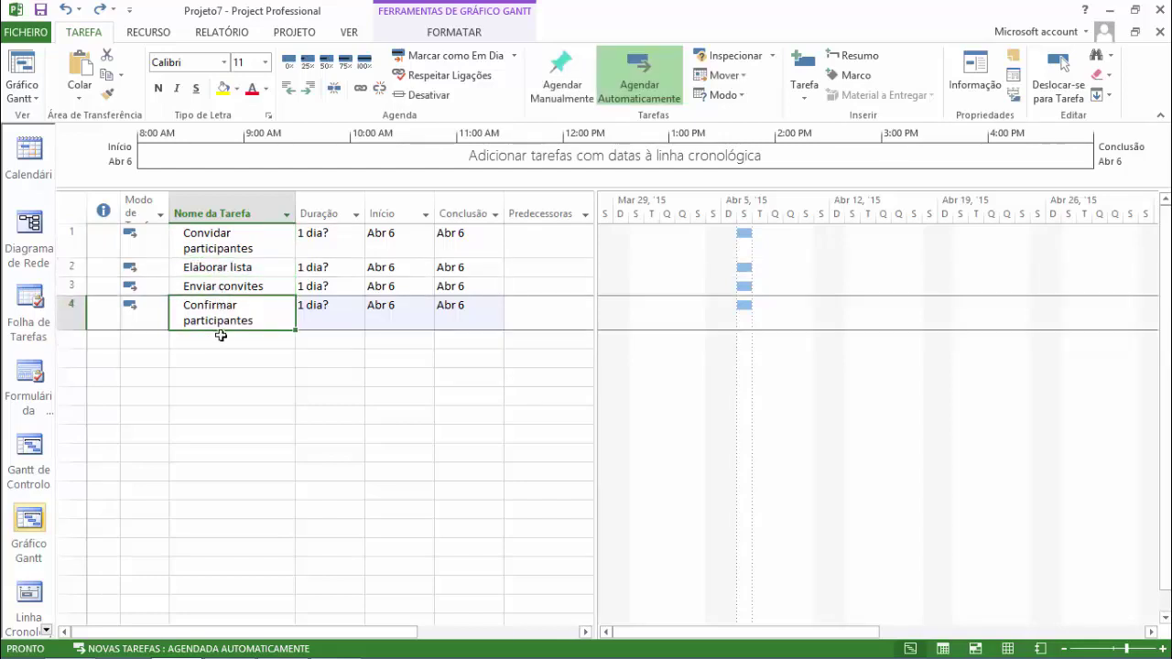
key("Down")
Step: Display outline numbers in front of the task names in the Gantt task list
left_click(243, 239)
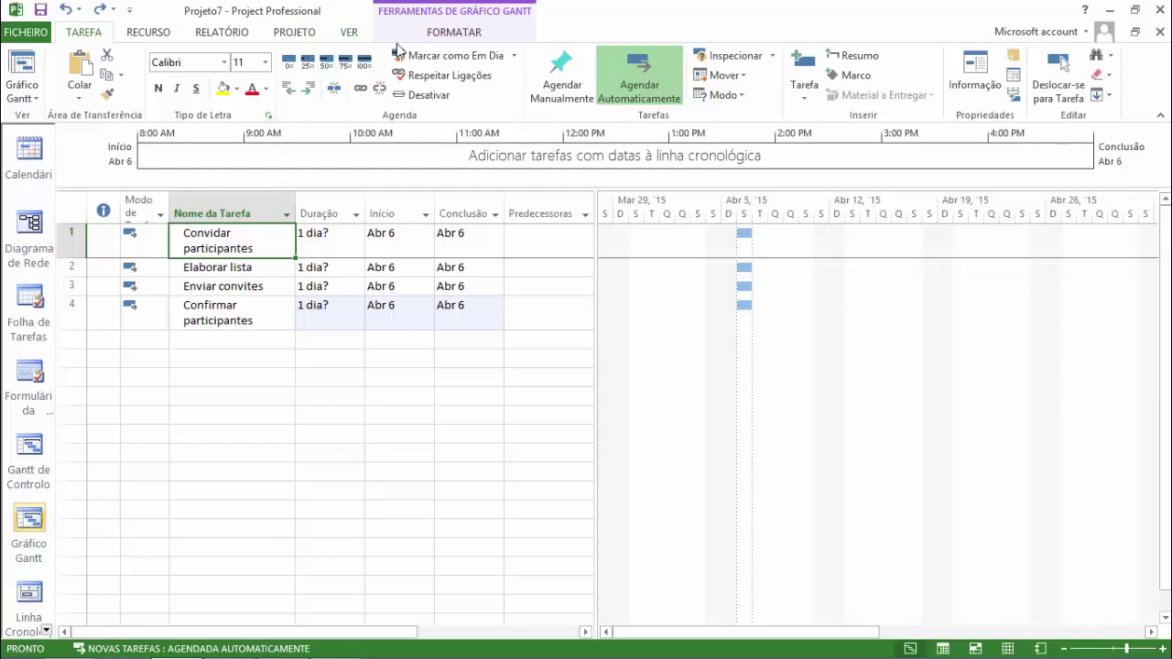
left_click(296, 35)
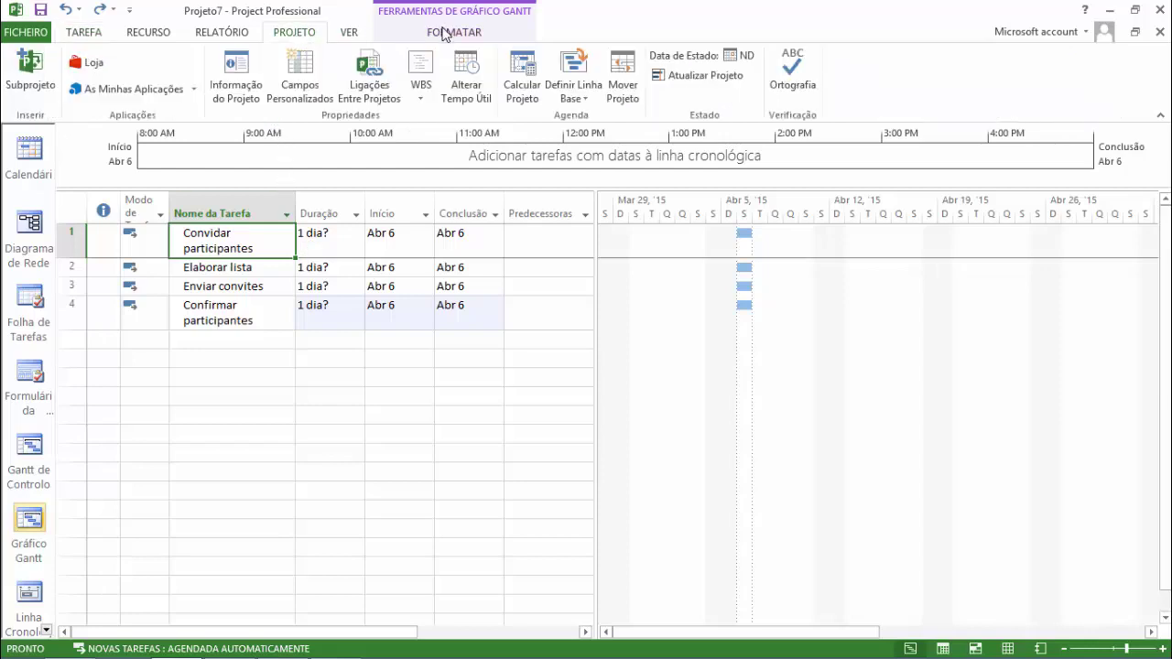
left_click(444, 34)
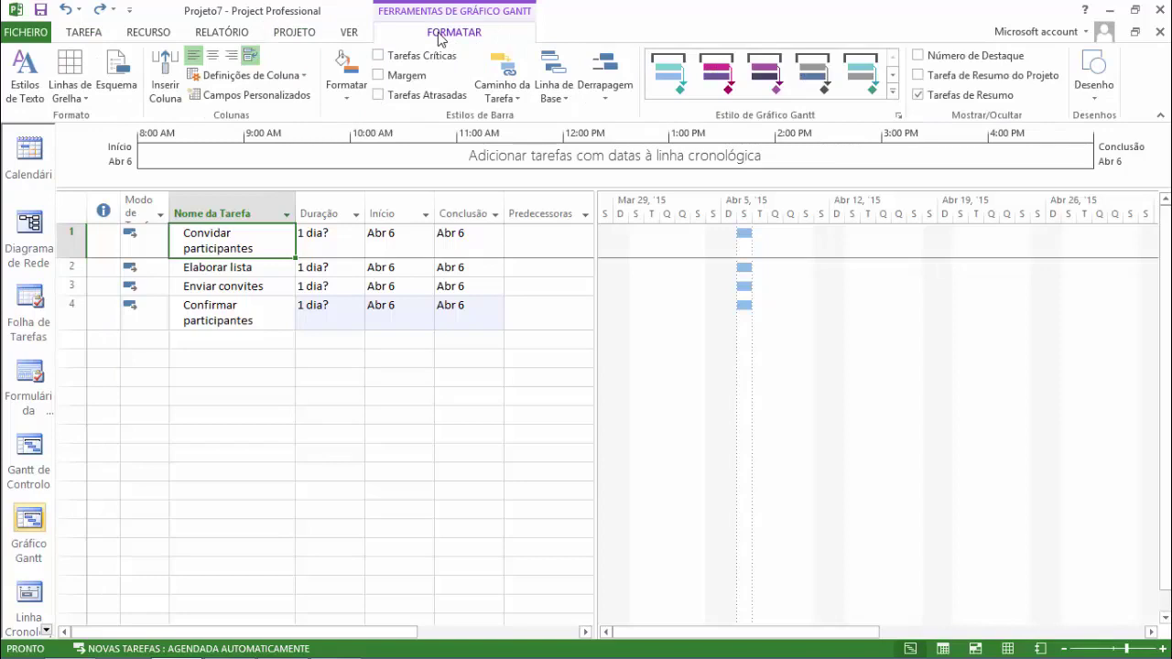
left_click(956, 56)
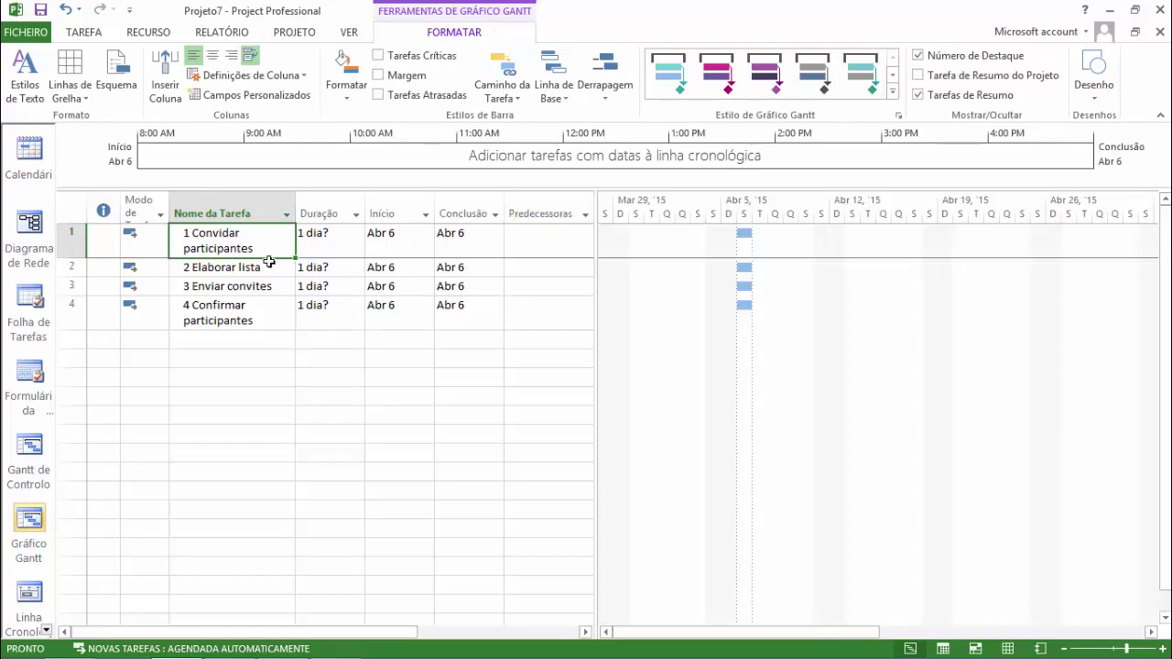
key("F2")
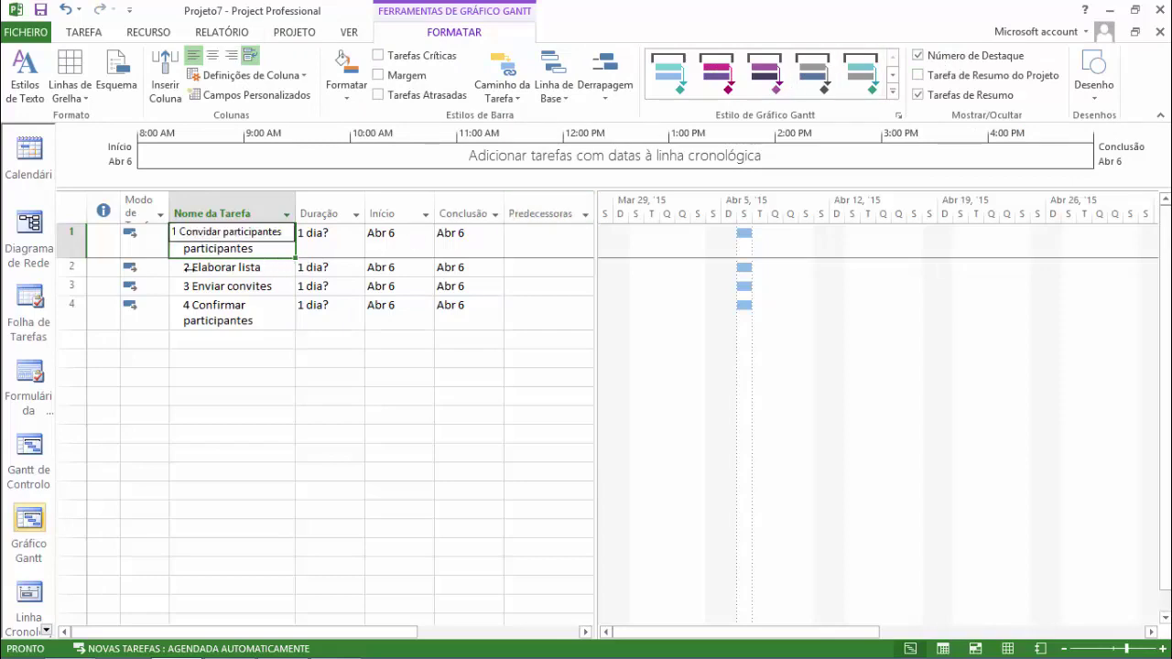
key("Escape")
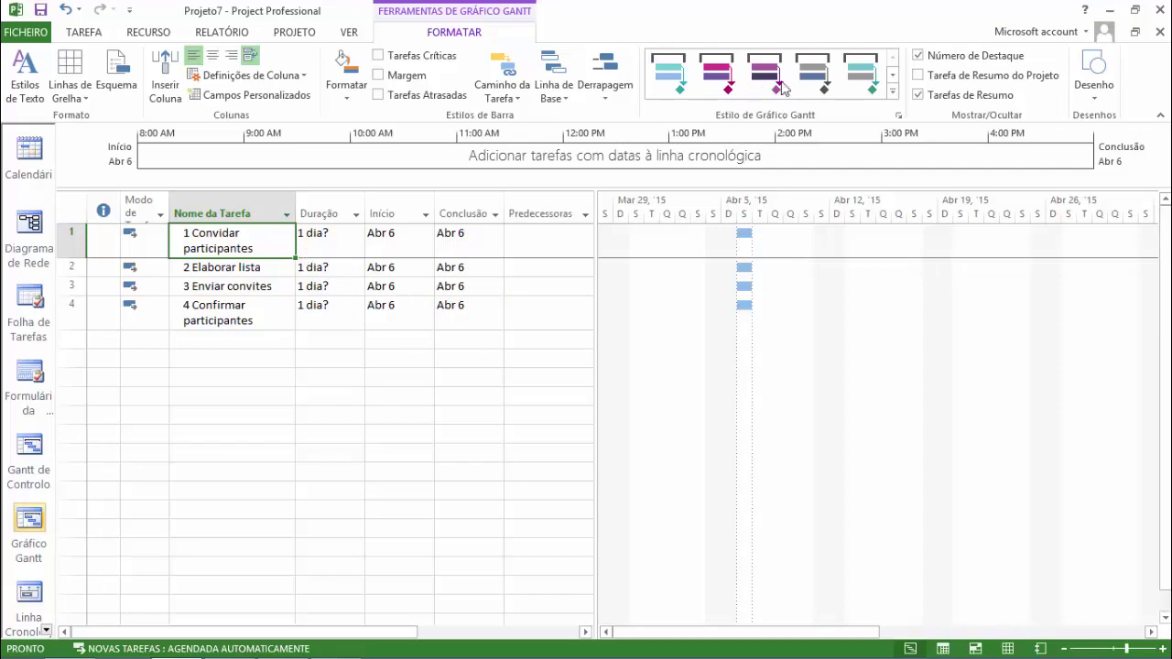
Step: Show the project summary task above the task list and rename it "Festa"
left_click(962, 79)
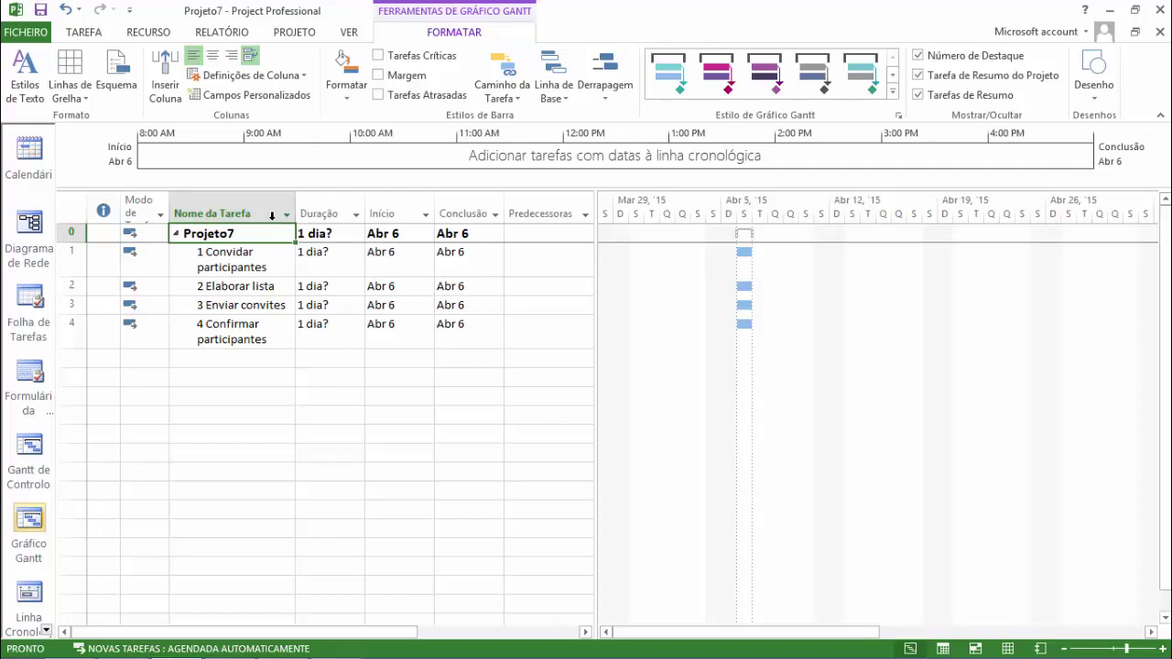
key("F2")
key("BackSpace")
key("BackSpace")
key("BackSpace")
key("BackSpace")
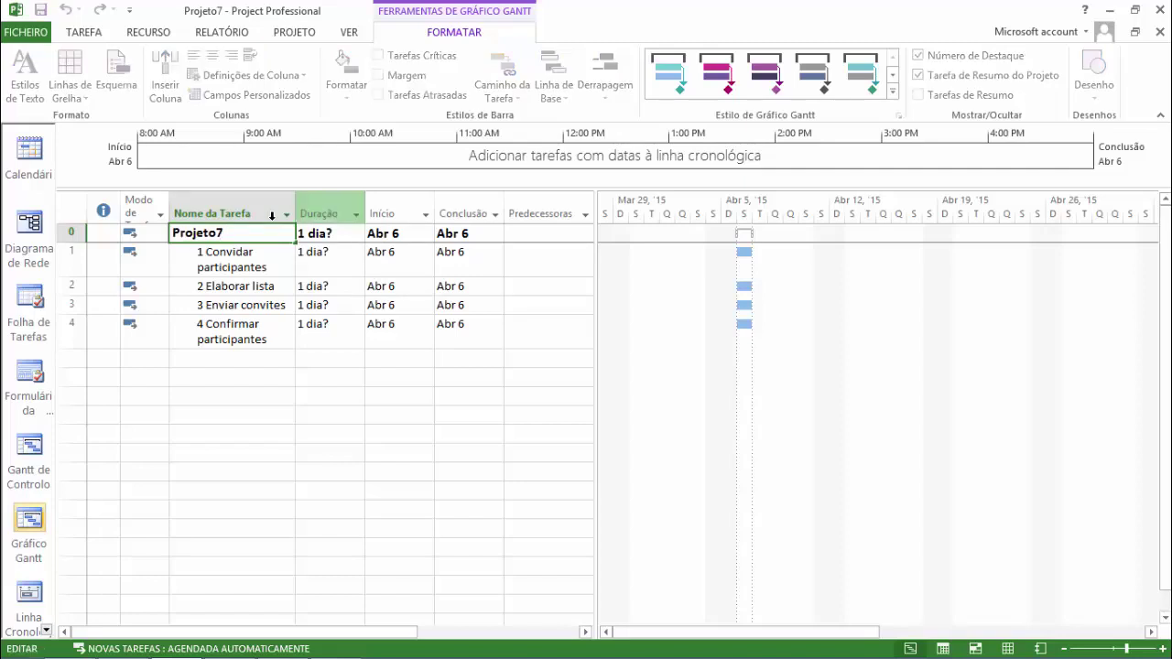
key("BackSpace")
key("BackSpace")
key("BackSpace")
key("BackSpace")
type("Festa")
key("Return")
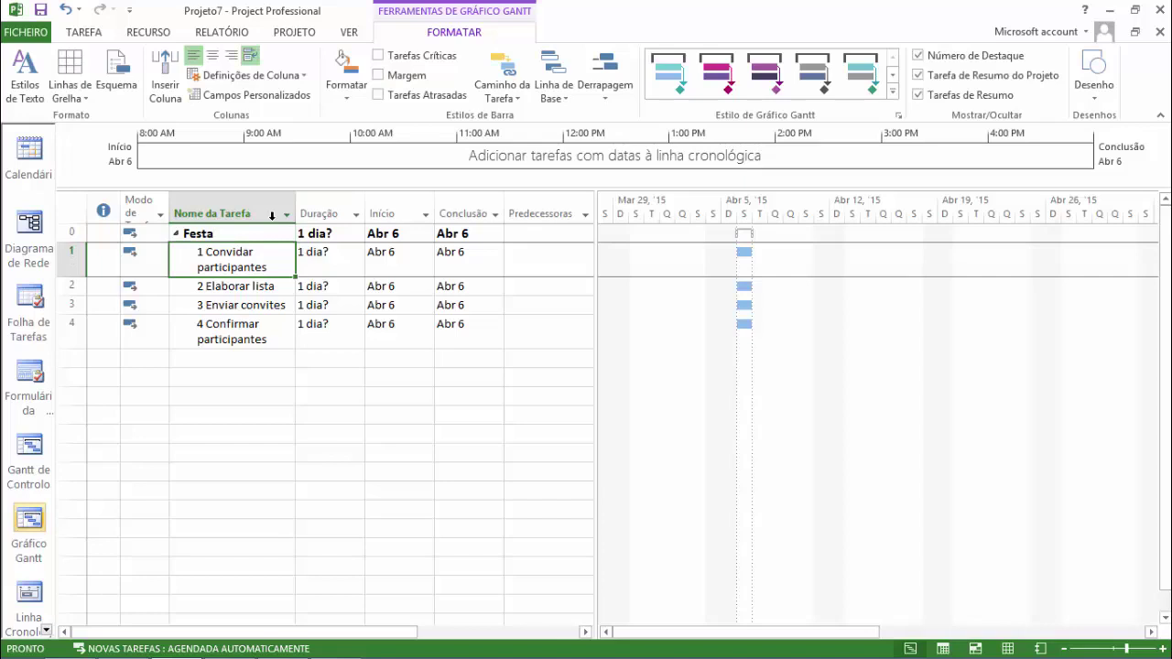
Step: Add a task named "Comprar insumos" in the first empty row below "Confirmar participantes"
key("Up")
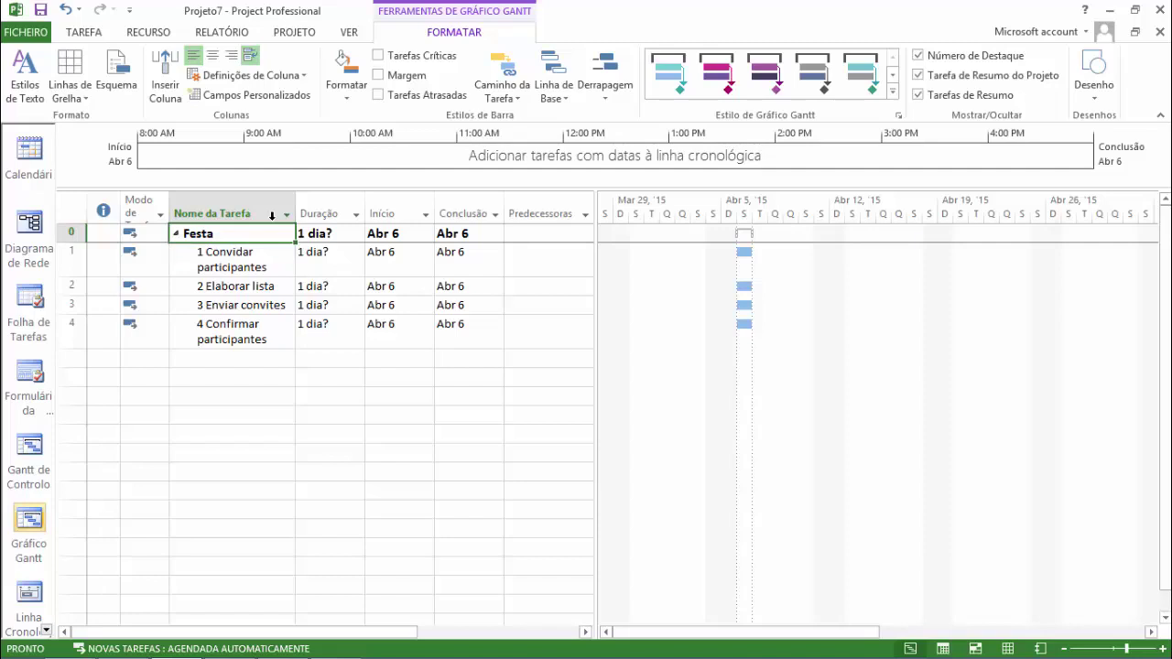
key("ctrl+Down")
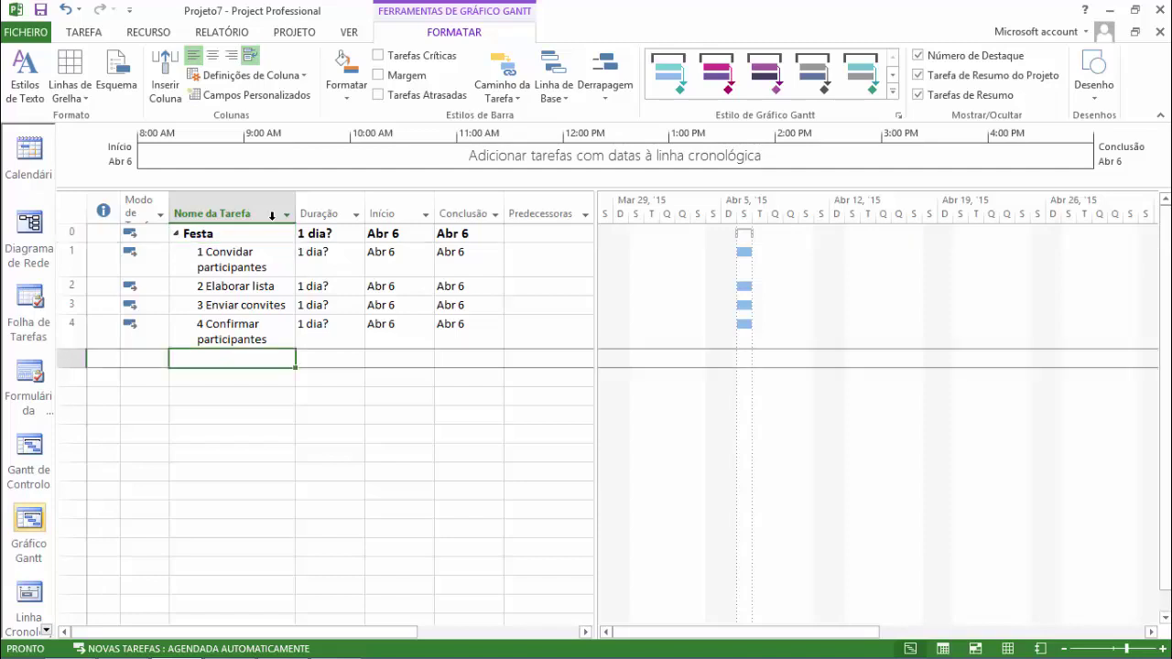
type("Comp")
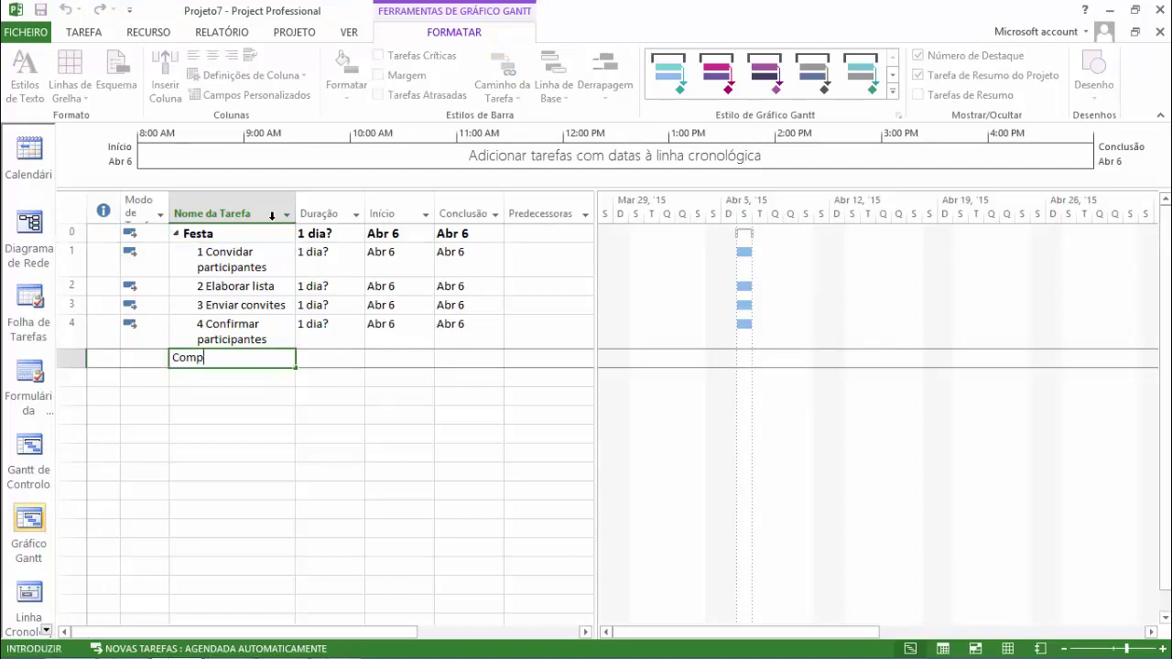
type("rar insumo")
key("BackSpace")
key("BackSpace")
type("n")
key("BackSpace")
type("mo")
key("Return")
Step: Add a task named "Comprar bebidas" below "Comprar insumos"
type("Comprara")
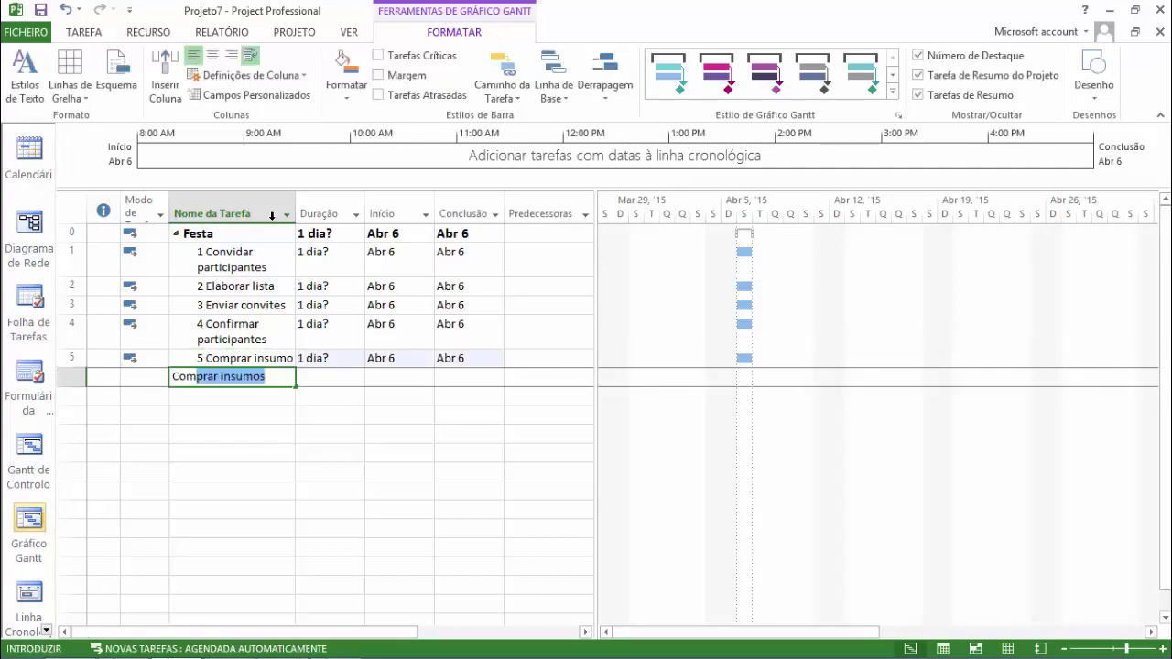
key("BackSpace")
type("bebidas")
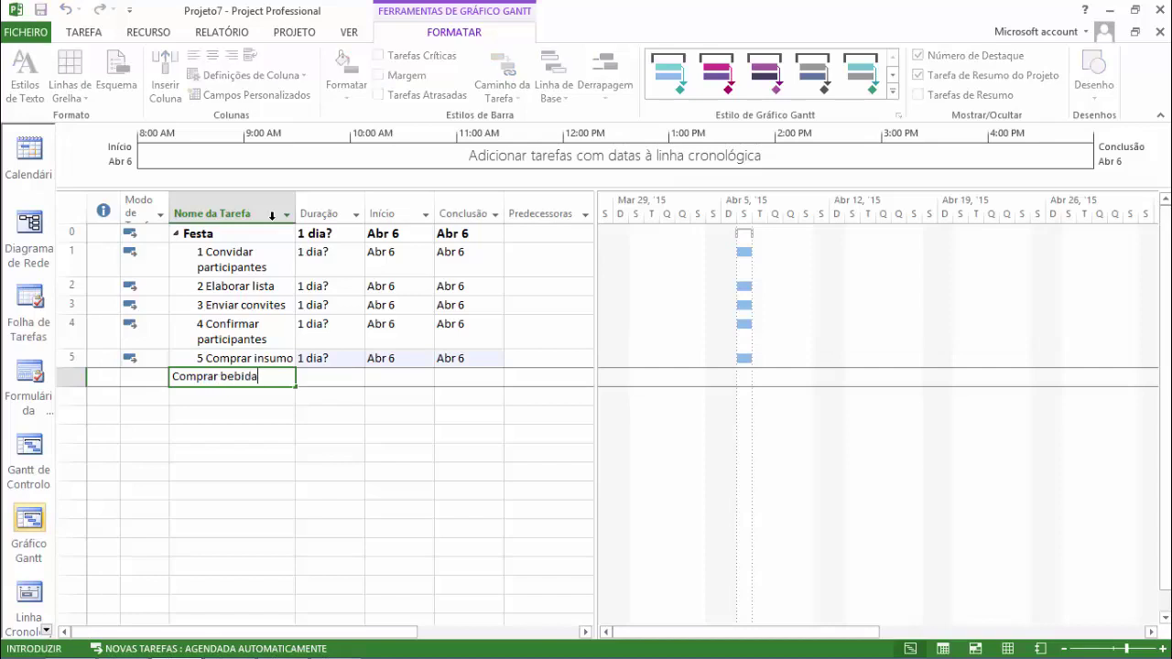
key("Return")
Step: Add two more purchasing tasks named "Comprar comidas" and "Comprar outros"
type("Comprar comid")
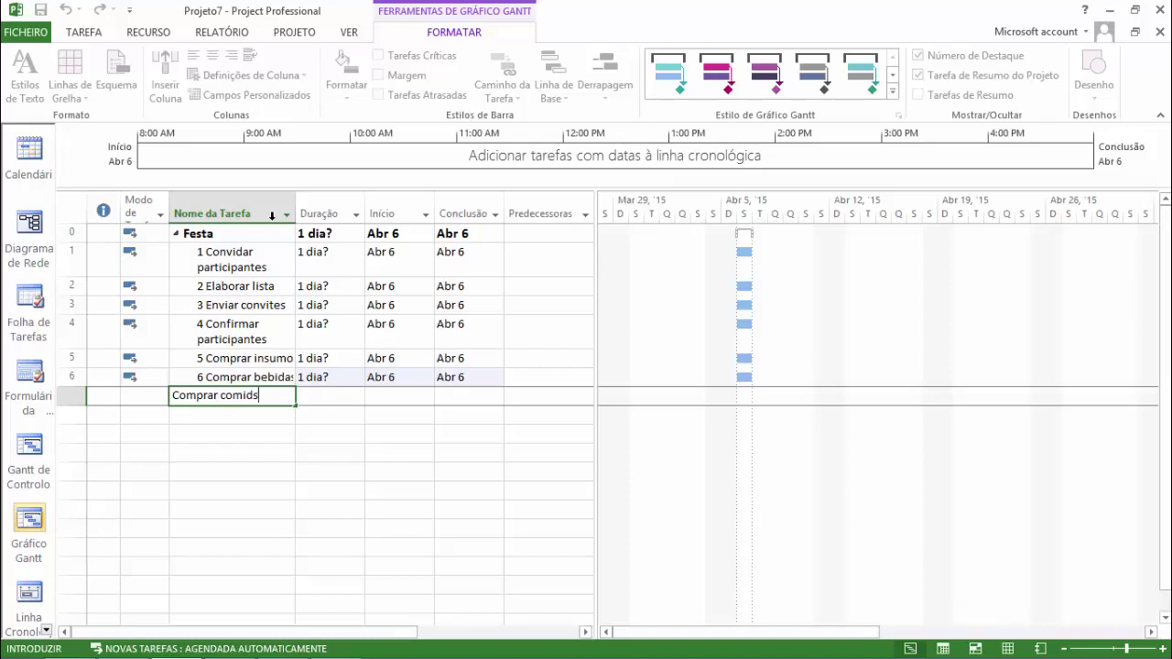
type("a")
key("Return")
type("Comprar outros")
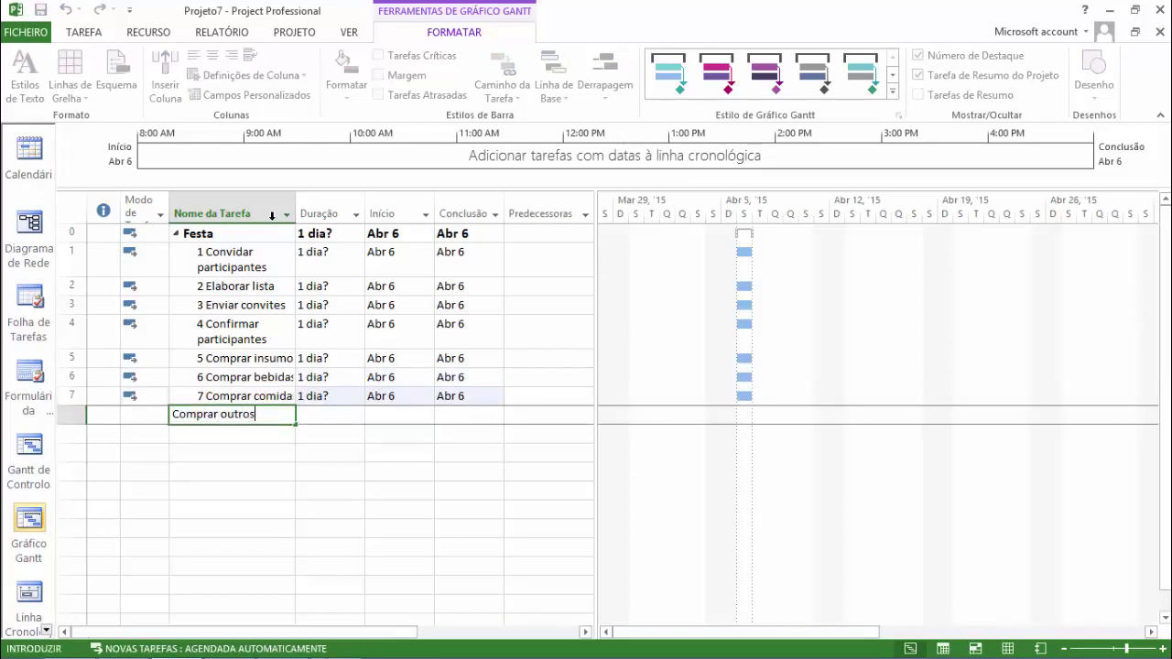
key("Return")
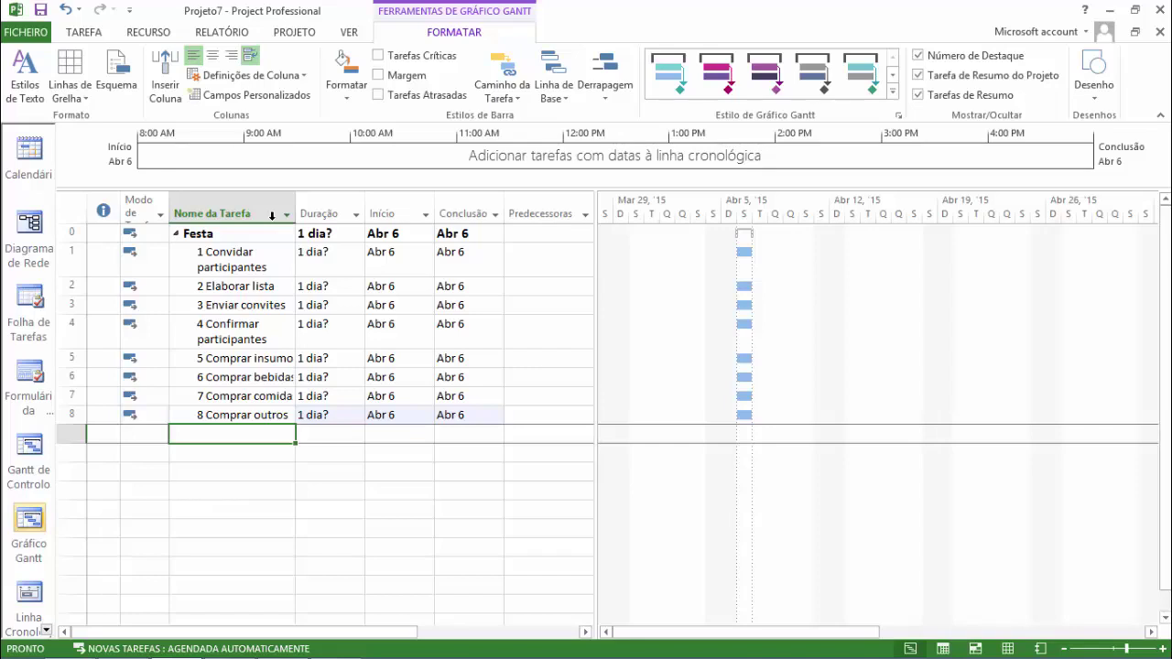
Step: Add the tasks "Organizar espaço" and "Alugar espaço" below "Comprar outros"
type("Organizar ")
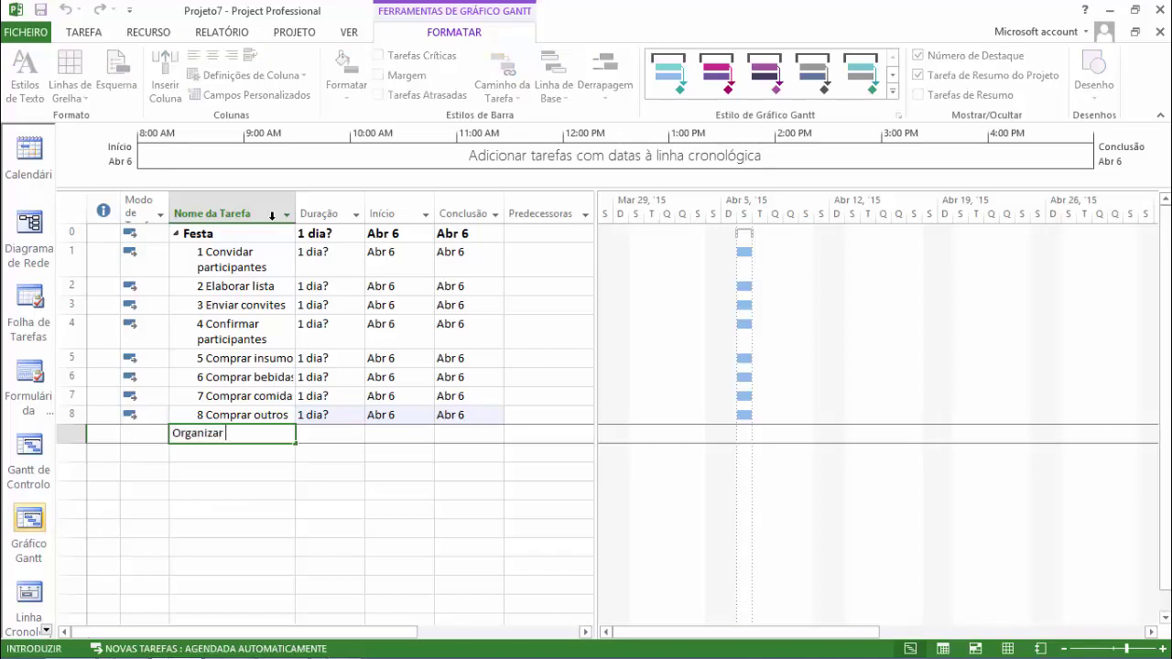
type("espaço")
key("Return")
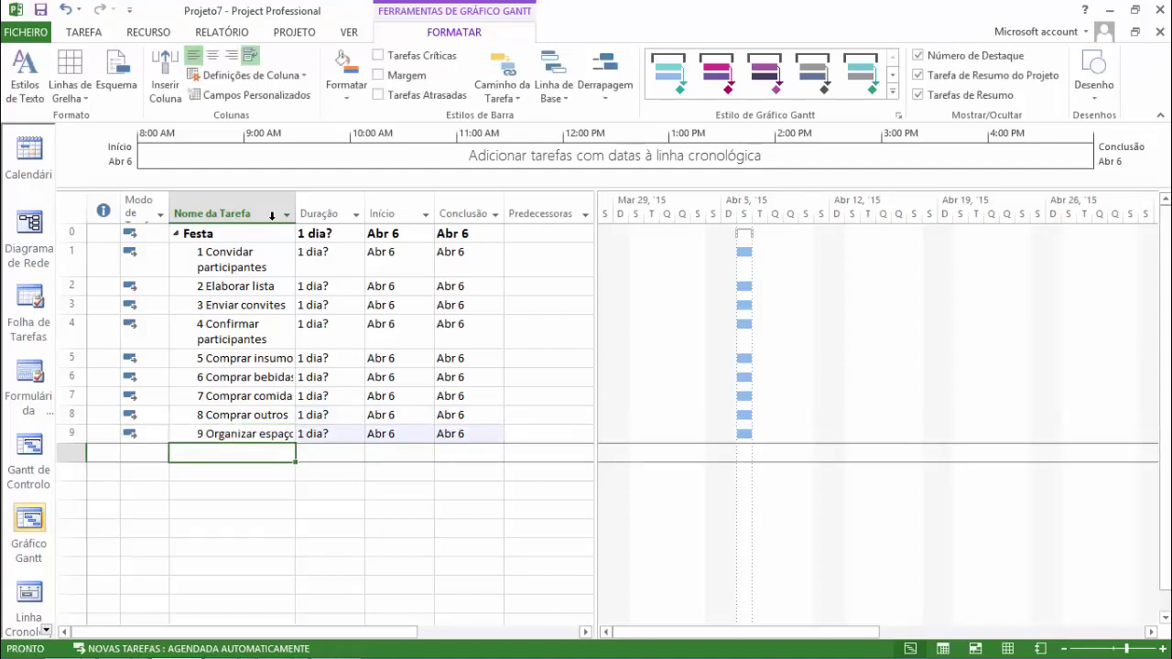
type("Alug")
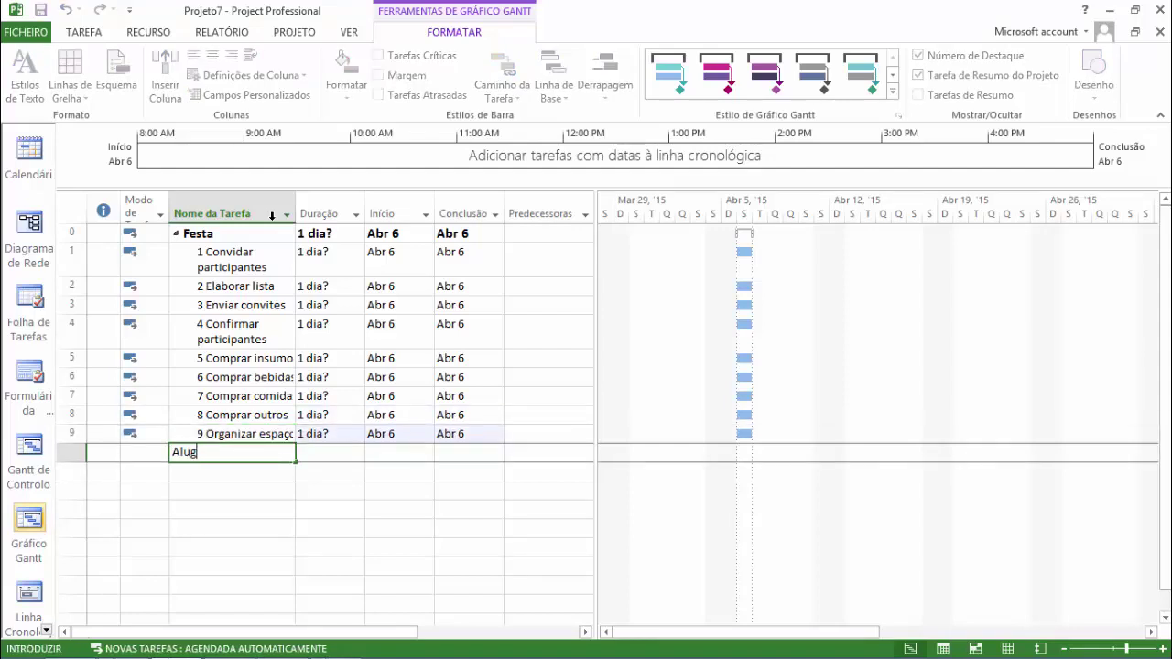
type("ar espaço")
key("Return")
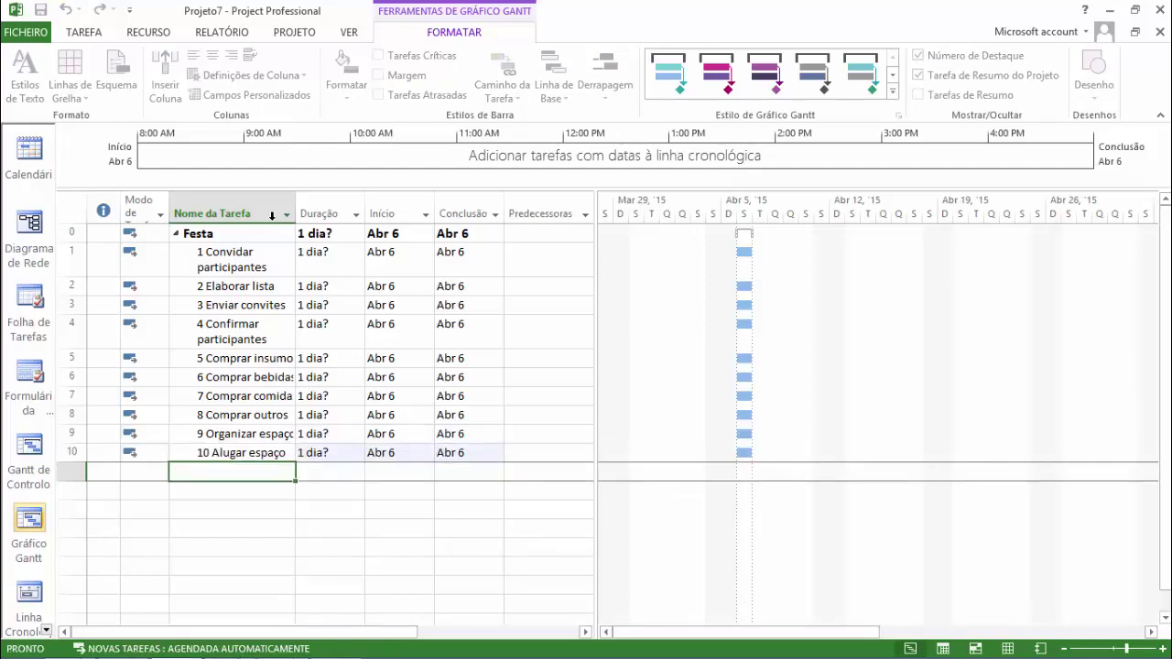
Step: Add a task named "Alugar mesas e cadeira" below "Alugar espaço"
type("Alugar mesas")
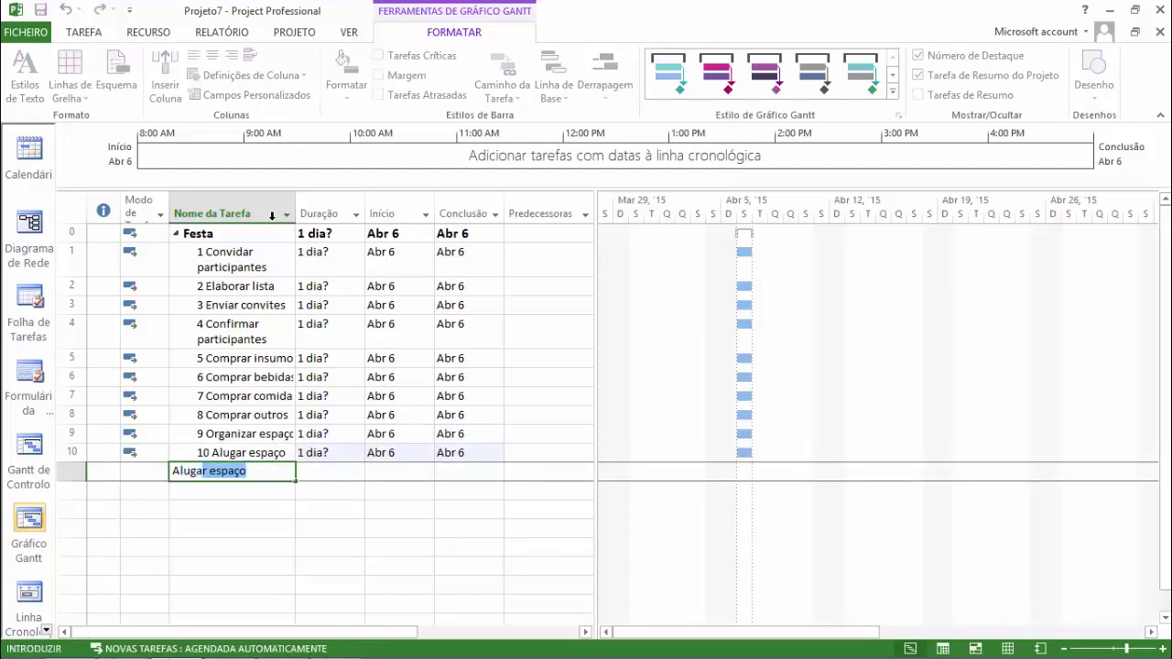
type(" e cadei")
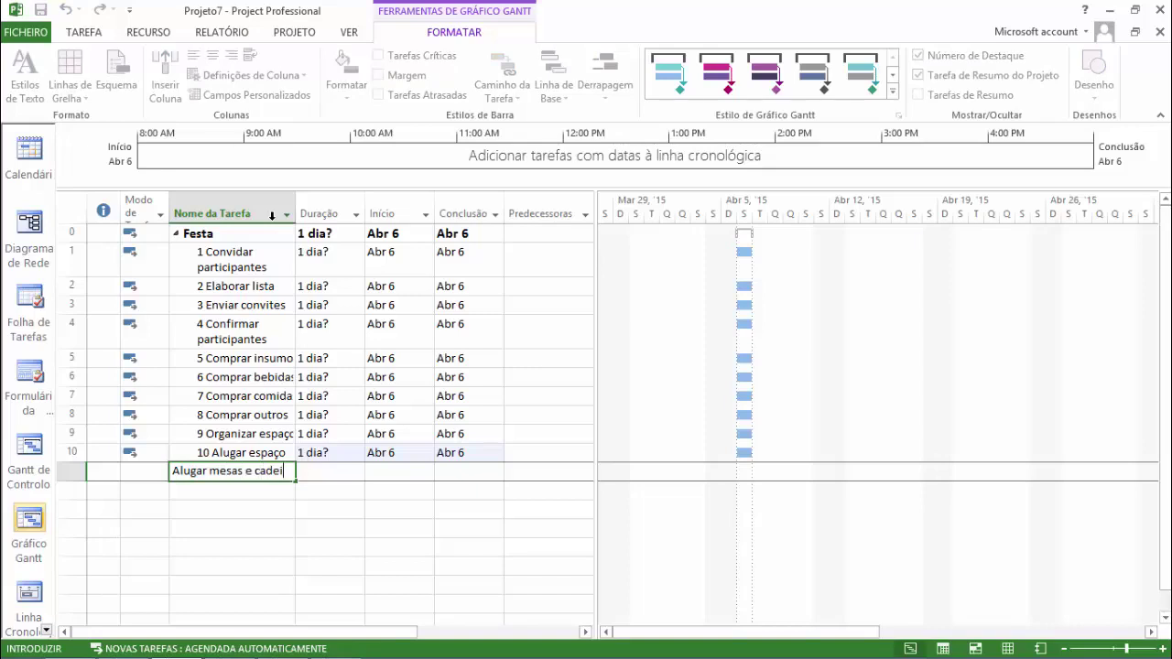
type("ra")
key("Return")
Step: Add the tasks "Limpar espaço" and "Instalar som" at the end of the task list
type("Limpar ")
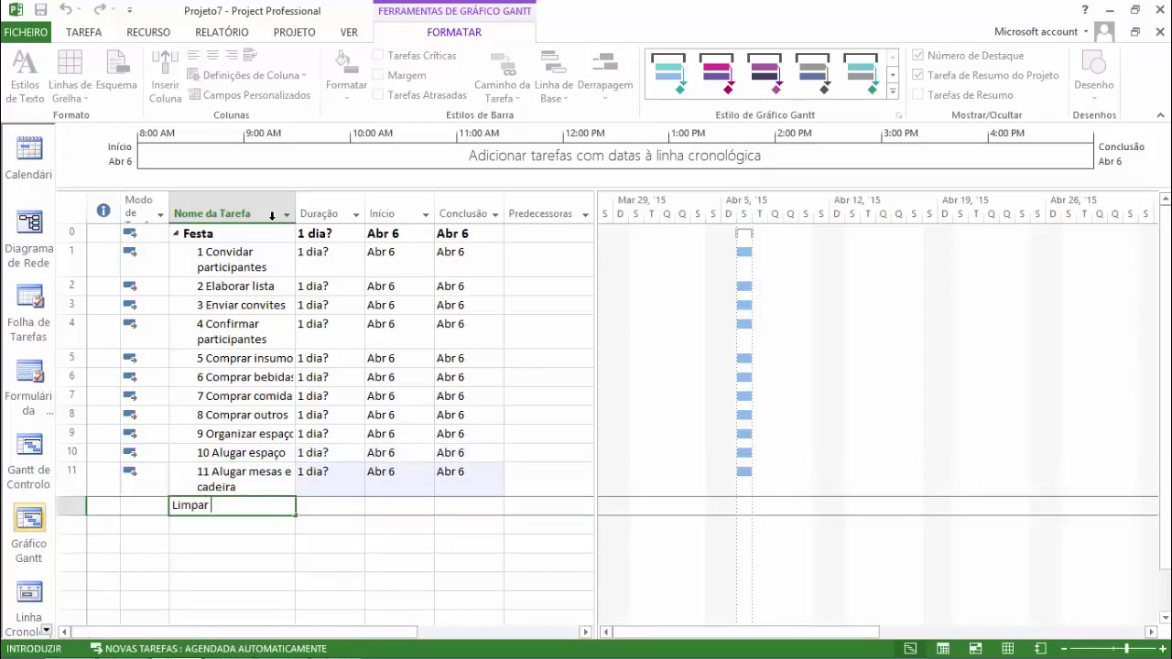
type("espaço")
key("Return")
type("Insta")
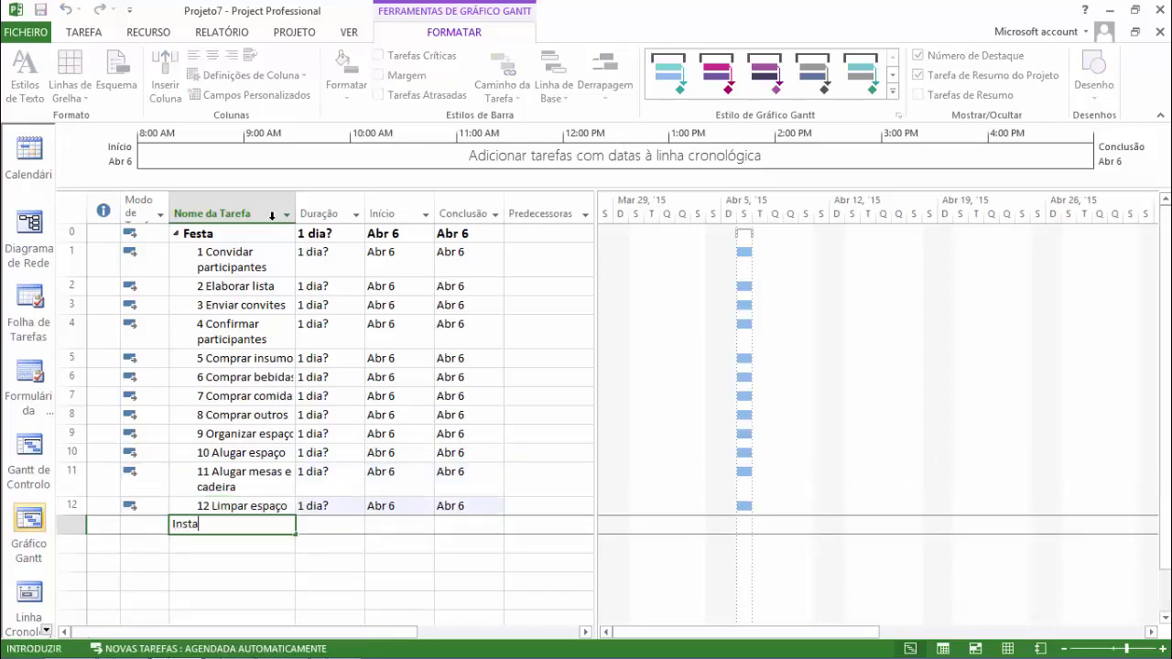
type("lar som")
key("Return")
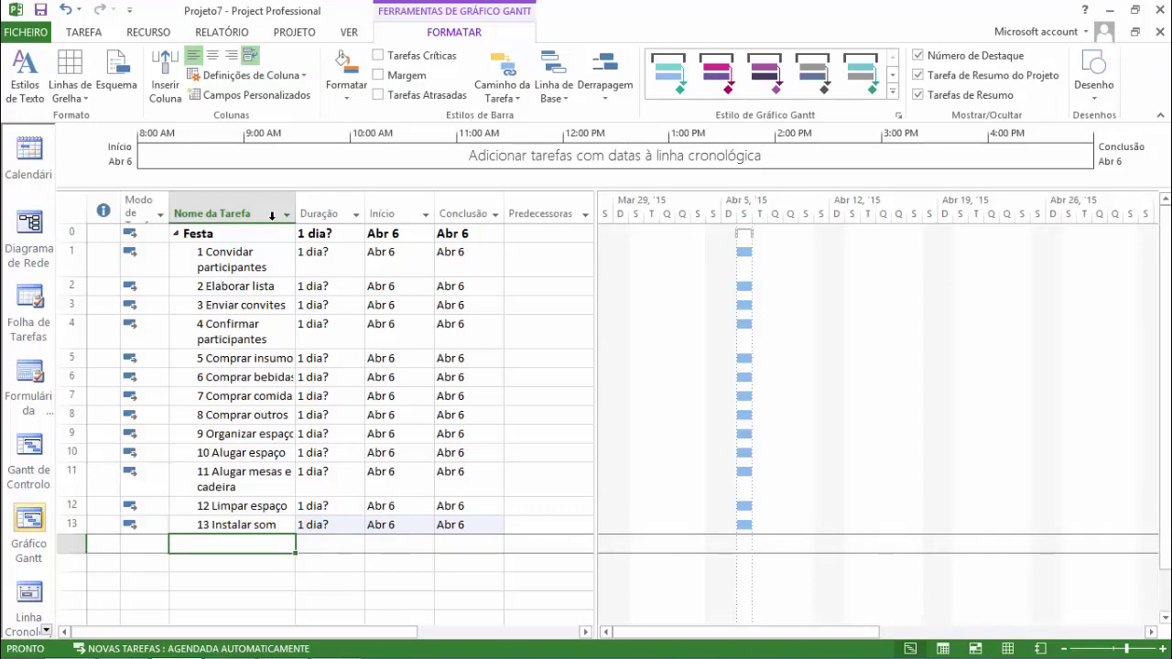
key("Up")
key("Right")
key("Right")
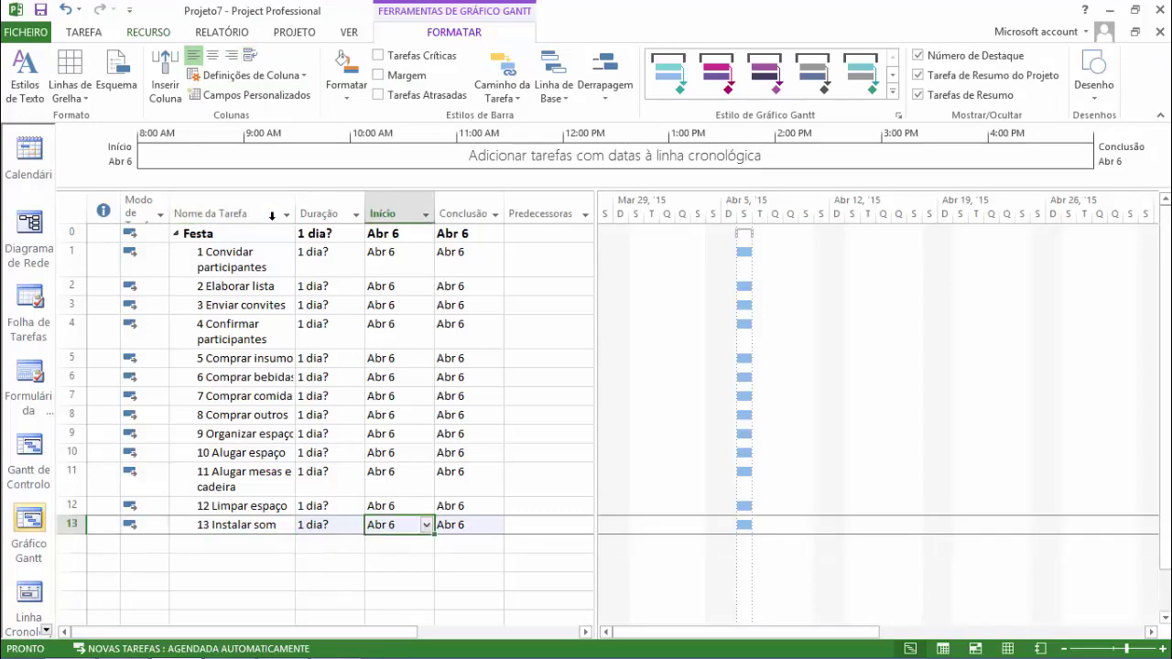
left_click(294, 32)
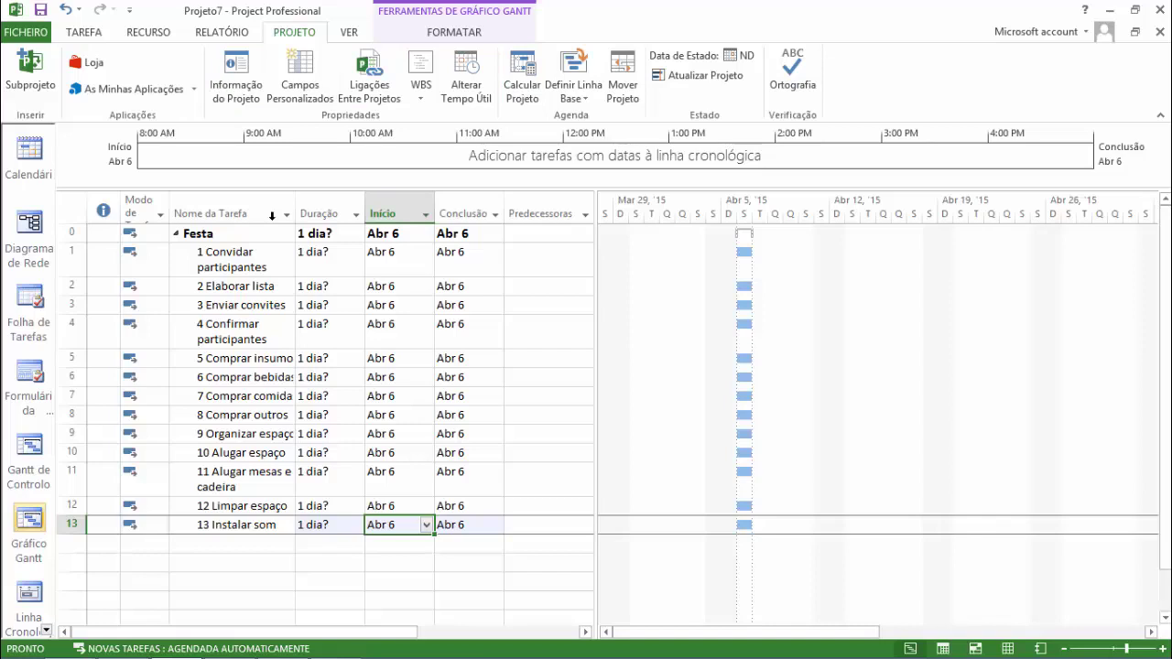
key("Up")
key("Up")
key("Up")
key("Up")
key("Up")
key("Up")
key("Up")
key("Up")
key("Up")
key("Up")
key("Up")
key("Up")
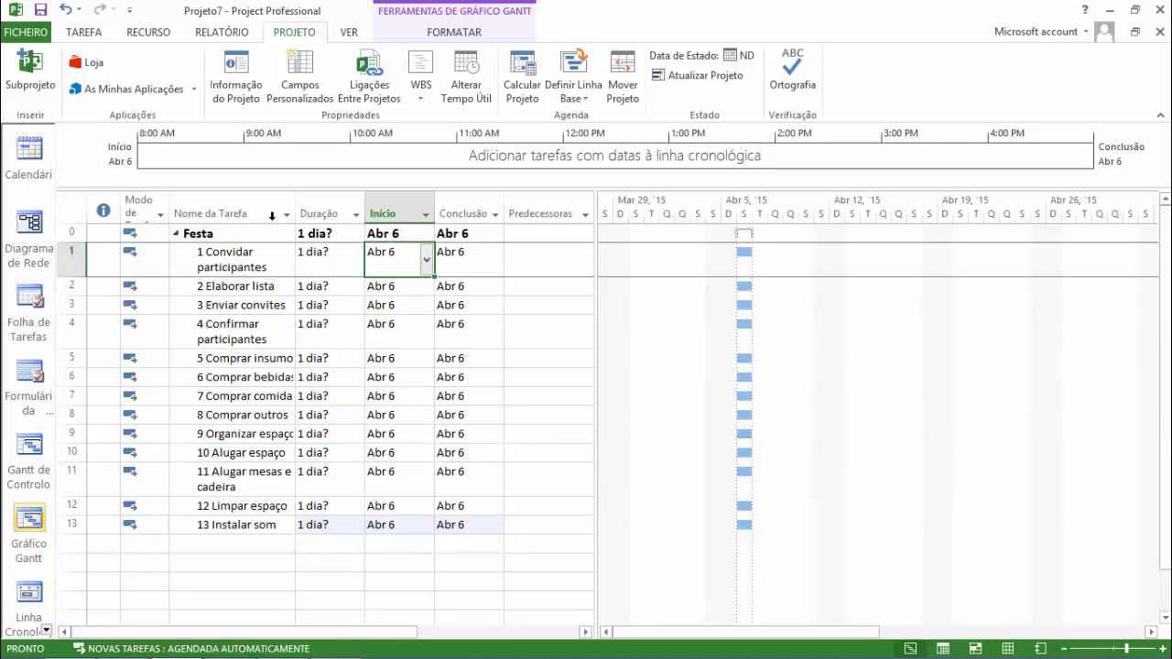
key("Down")
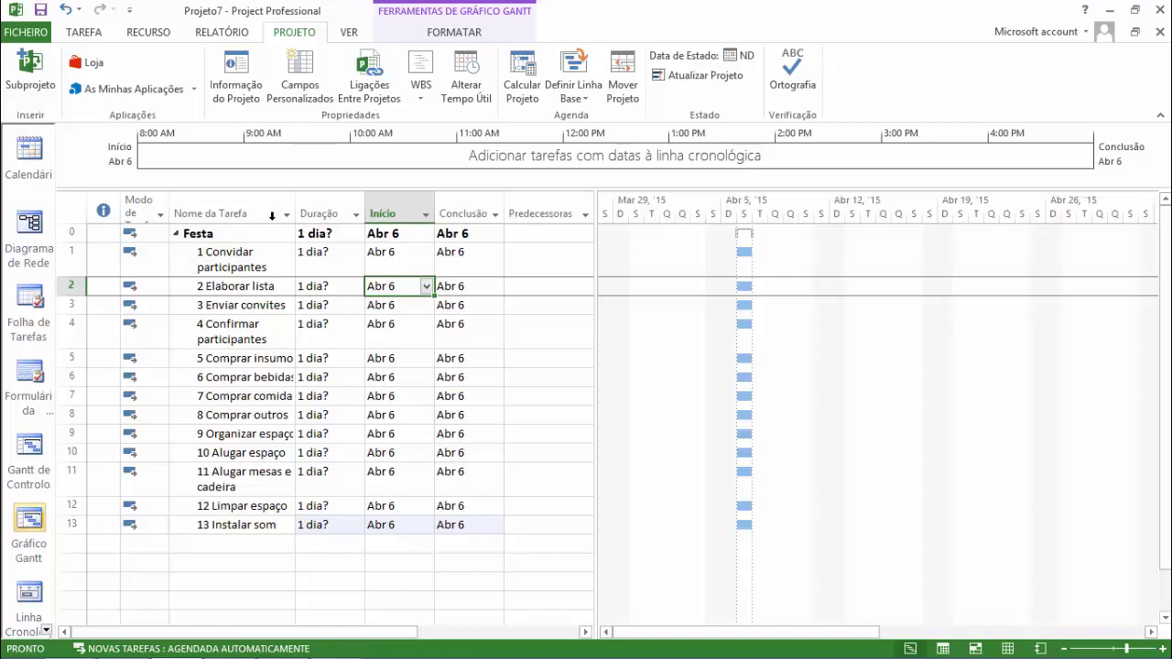
Step: Widen the task name column and indent "Elaborar lista" as a subtask of "Convidar participantes"
left_click_drag(295, 216, 373, 215)
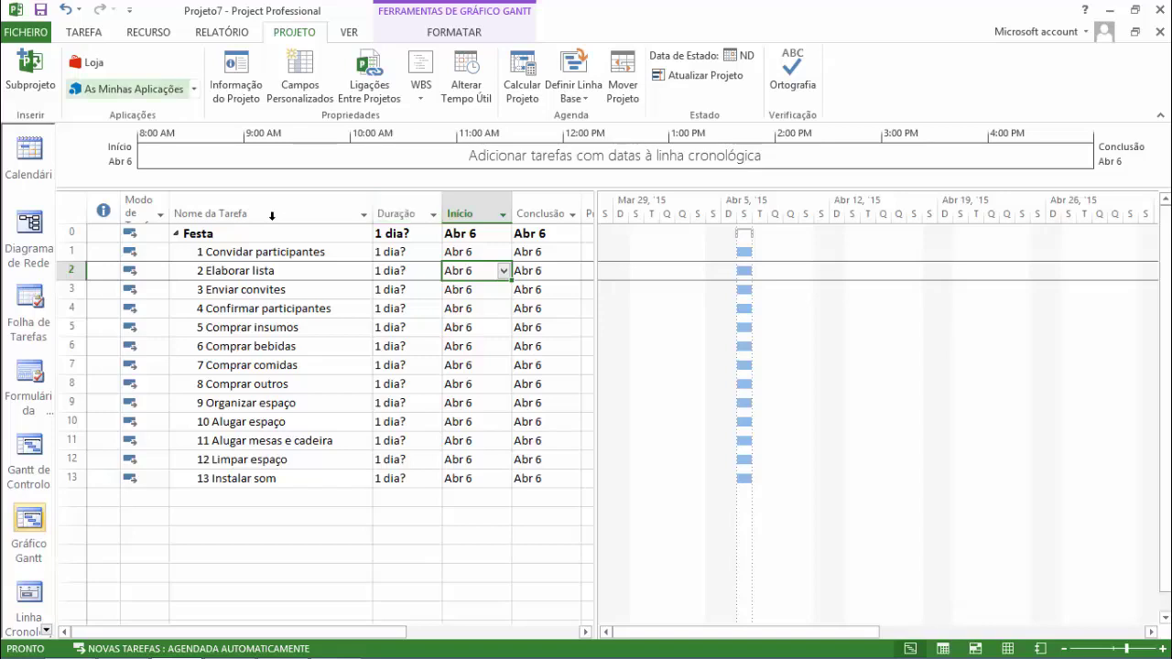
left_click(83, 32)
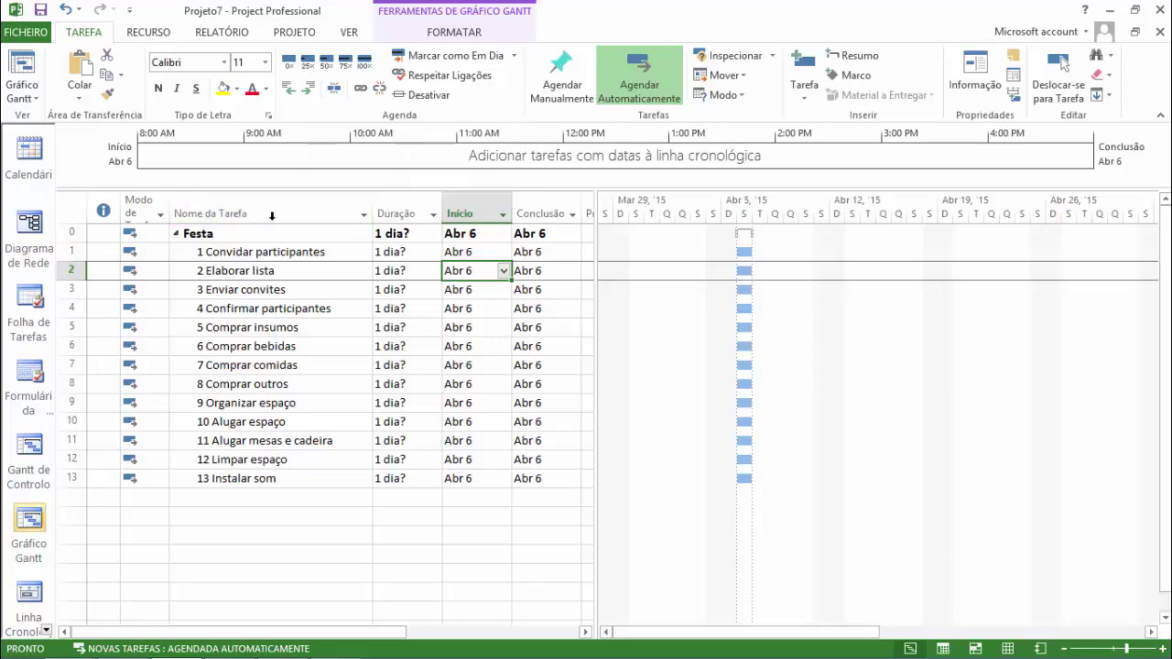
left_click(270, 289)
key("Up")
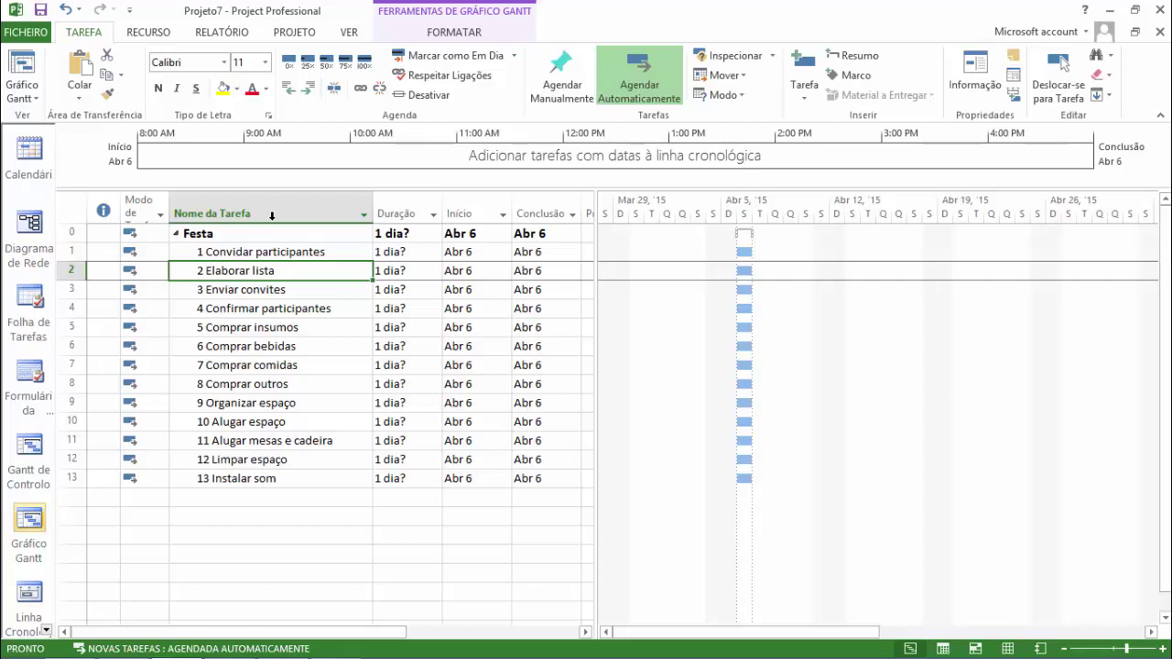
key("alt+shift+Right")
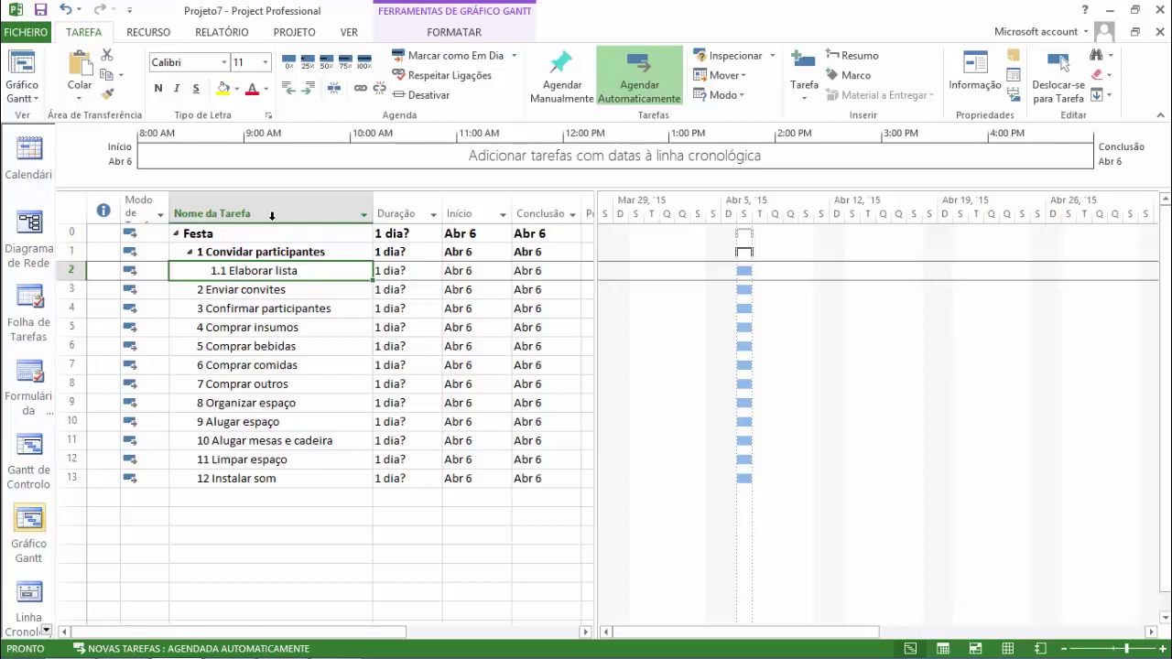
key("Down")
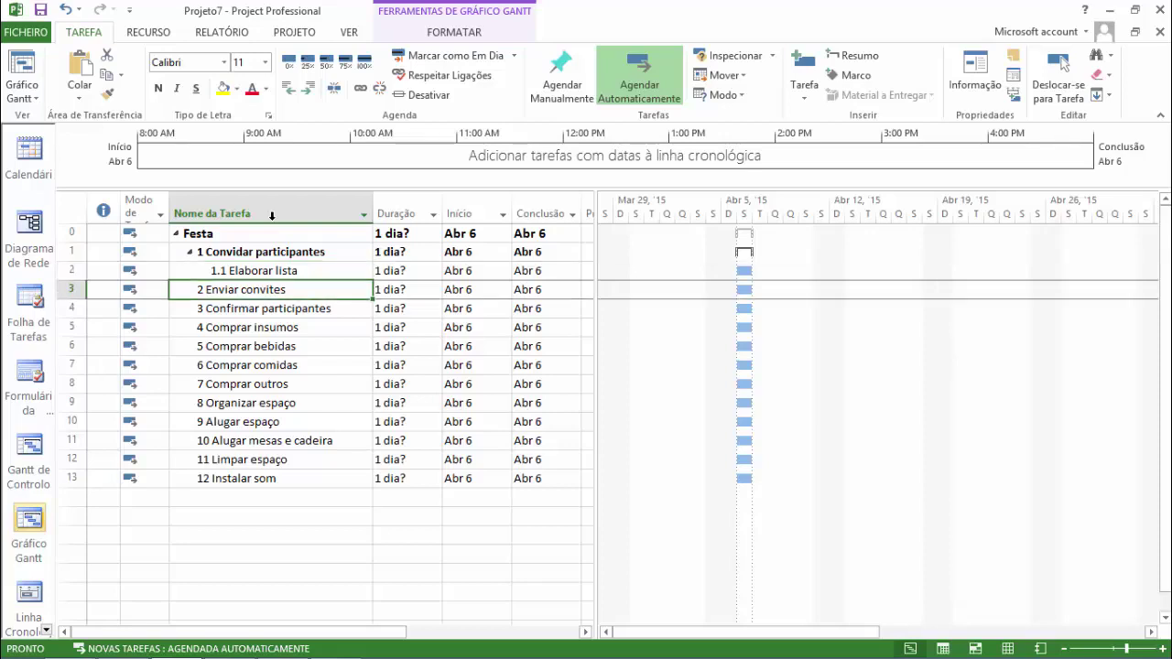
Step: Indent "Enviar convites", "Confirmar participantes" and "Comprar insumos" as subtasks of "Convidar participantes"
key("alt+shift+Right")
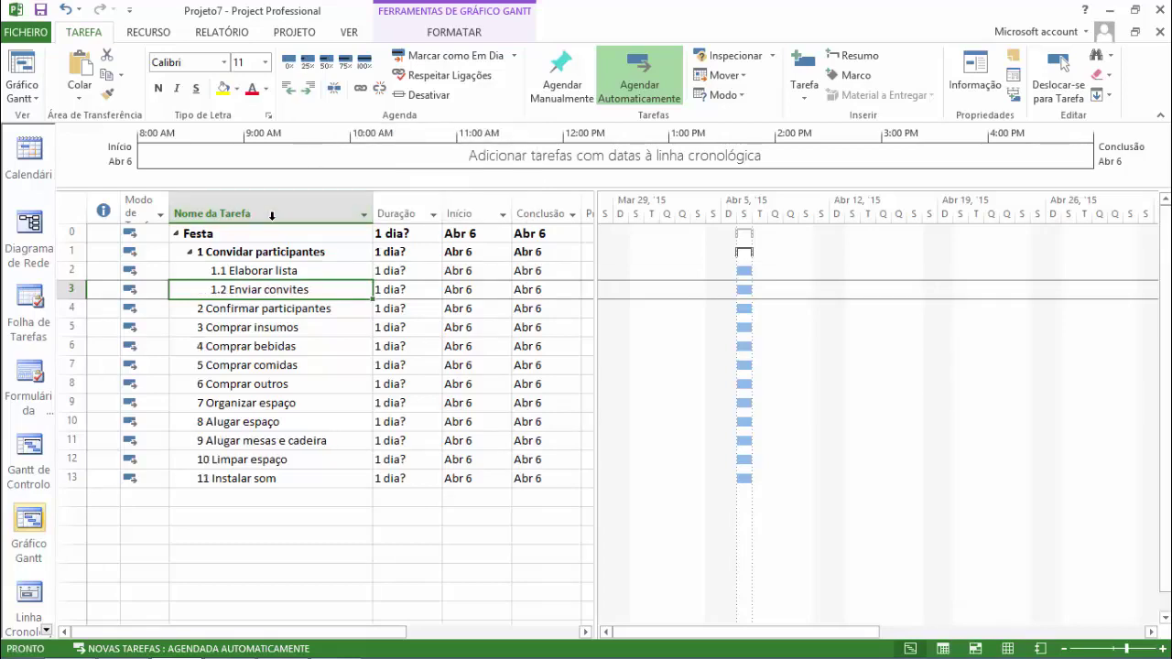
key("Down")
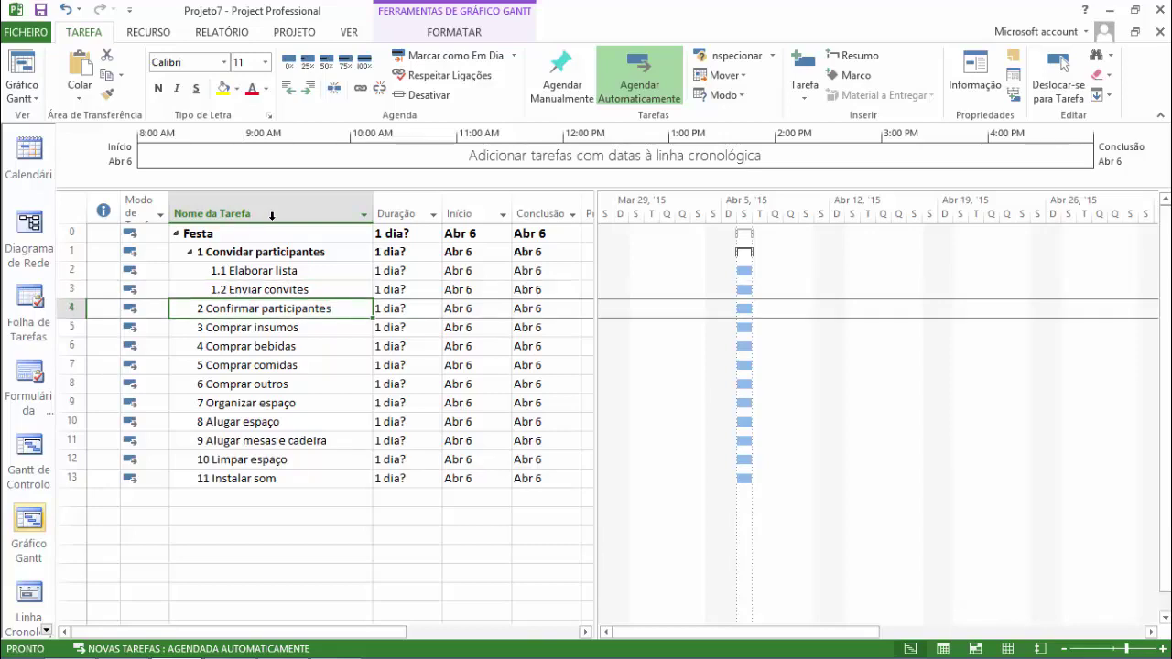
key("shift+Down")
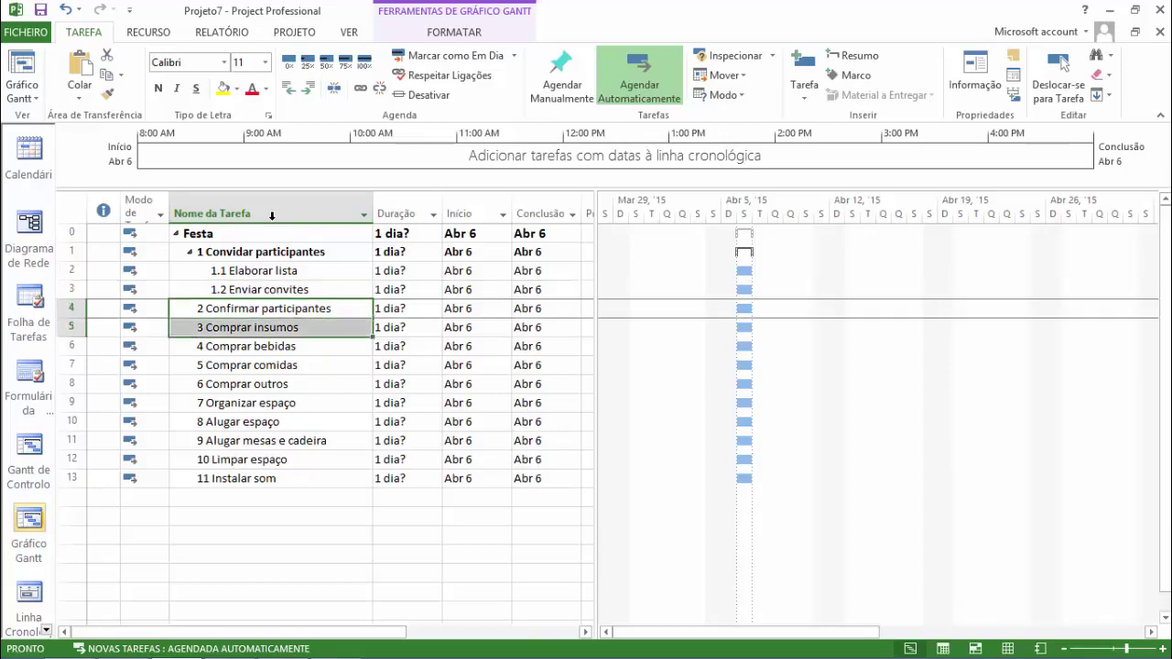
key("alt+shift+Right")
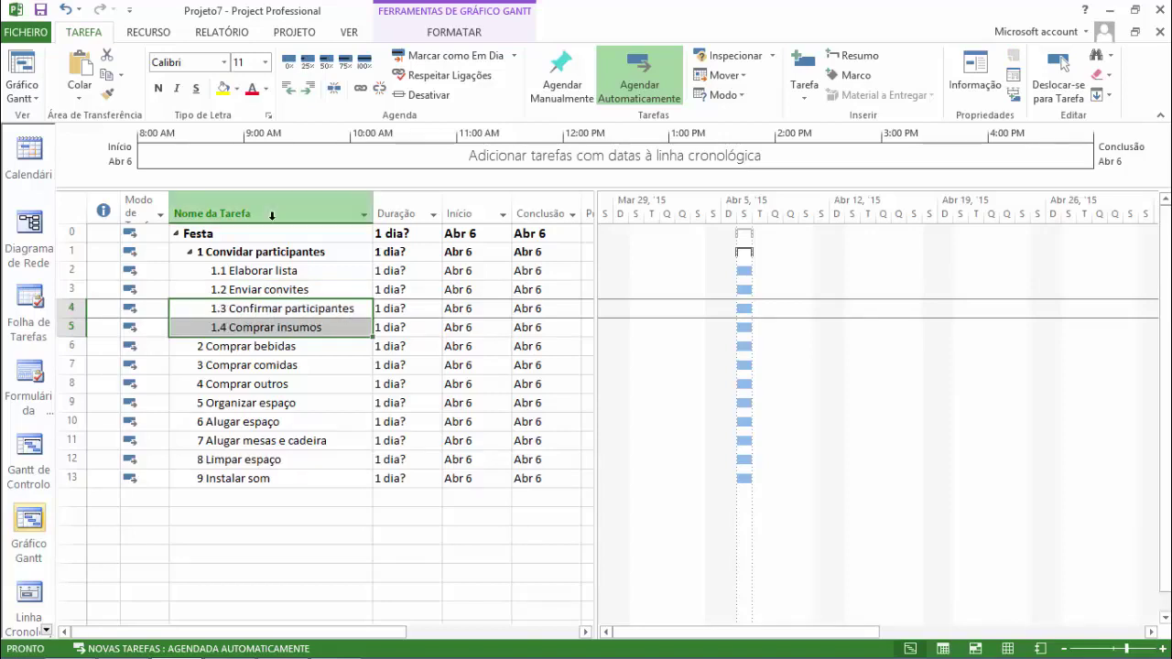
key("alt+shift+Up")
key("Down")
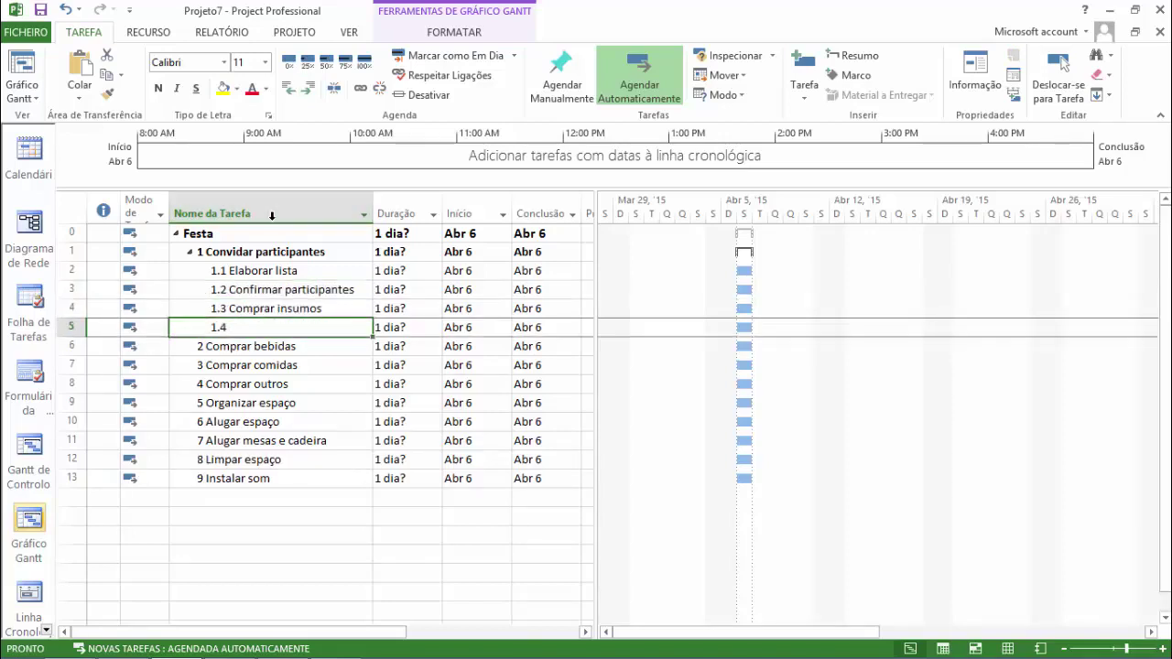
key("ctrl+z")
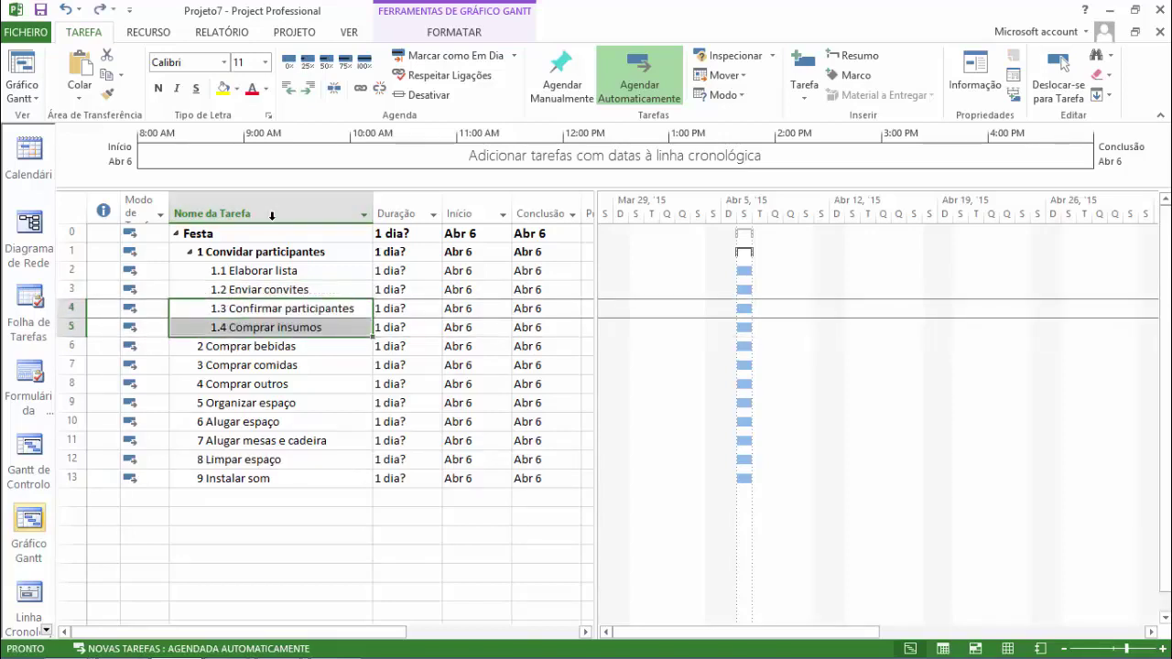
Step: Outdent "Comprar insumos" by one level and indent "Comprar bebidas", "Comprar comidas" and "Comprar outros" as its subtasks
key("Down")
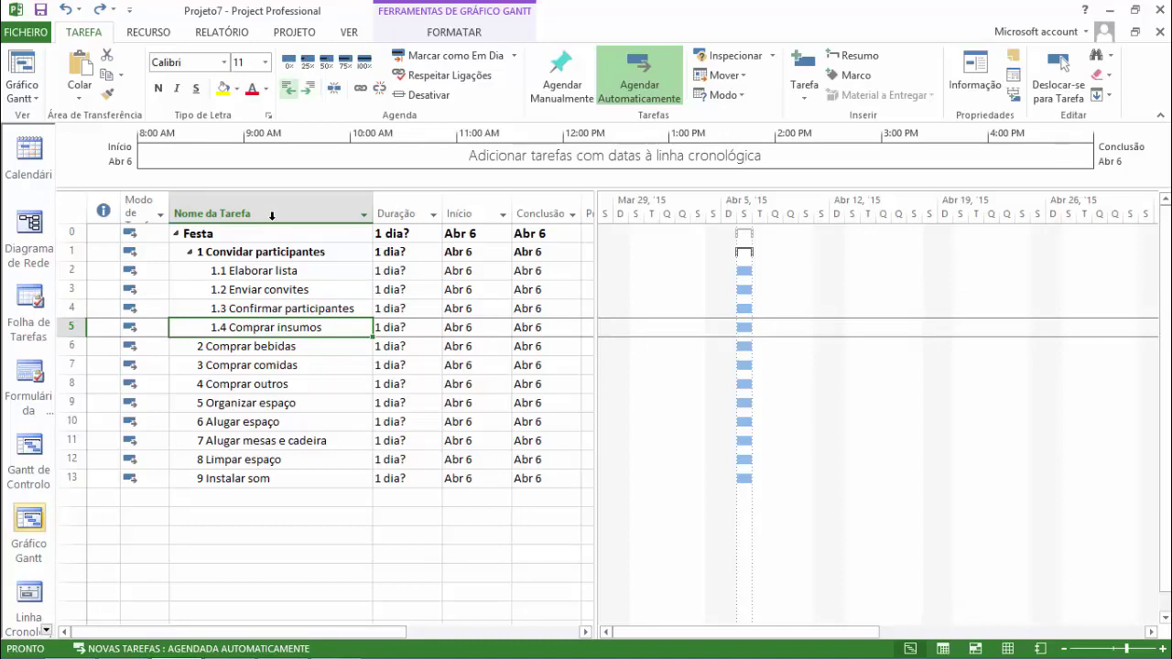
left_click(288, 88)
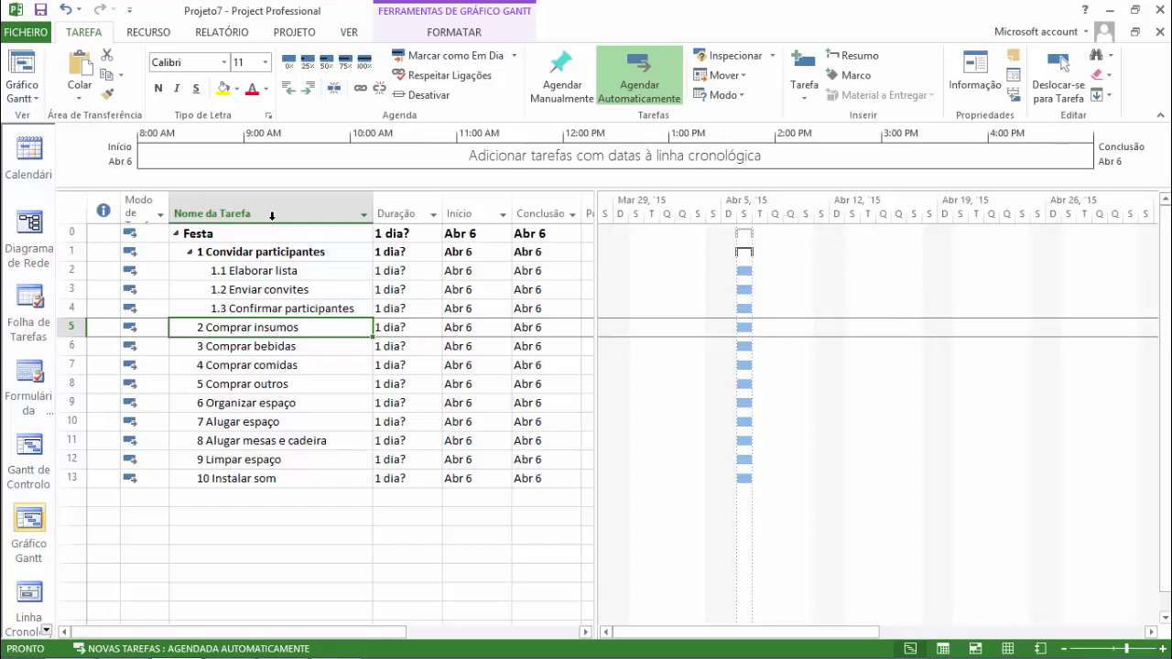
key("Down")
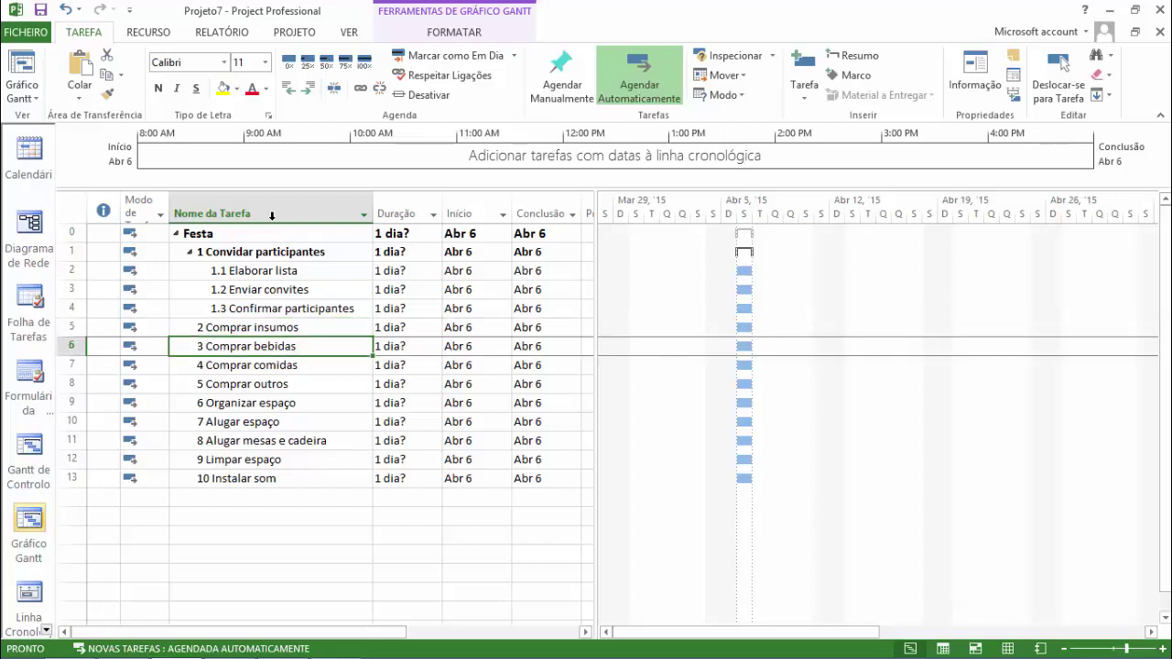
key("shift+Down")
key("shift+Down")
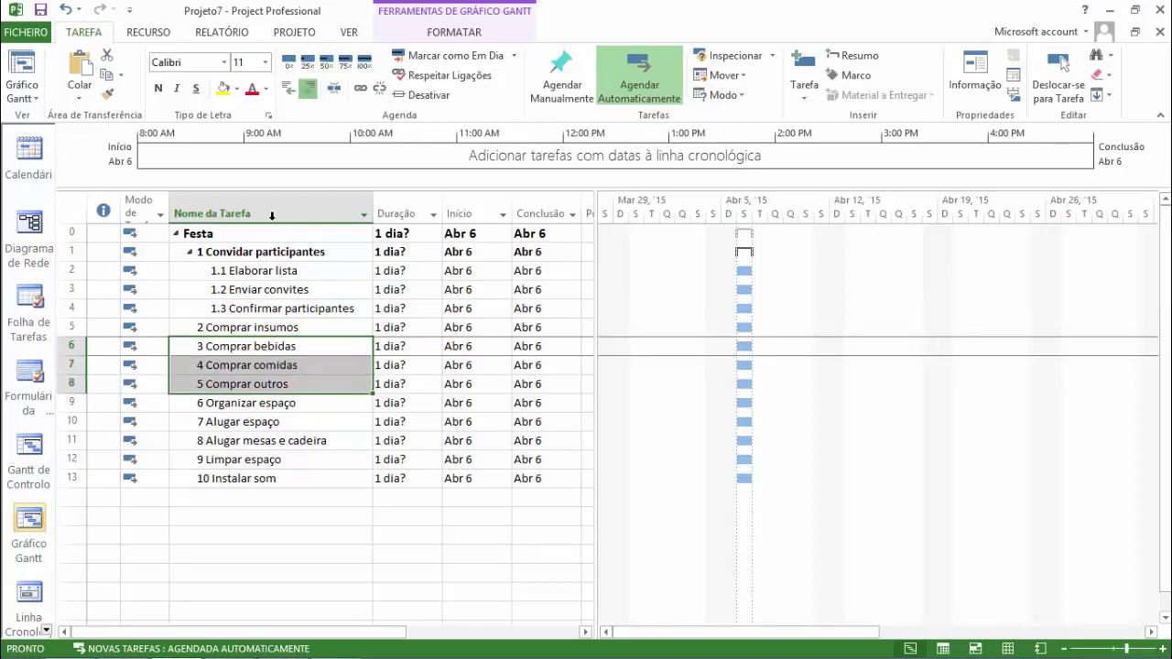
key("alt+shift+Right")
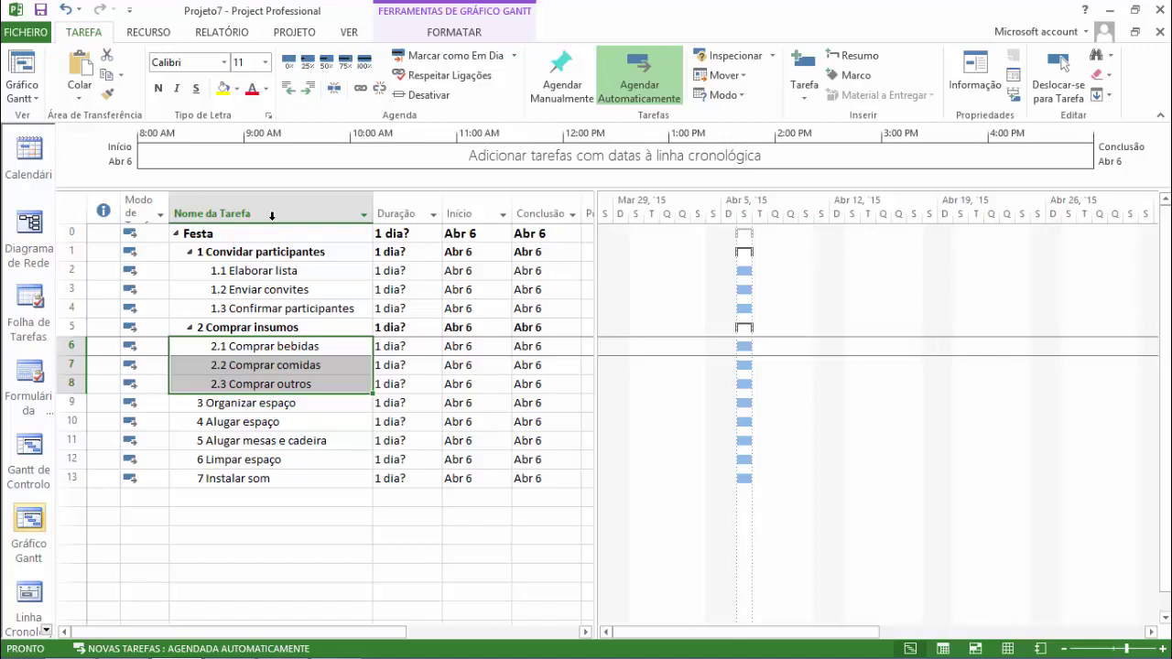
key("shift+Up")
key("shift+Up")
key("F2")
key("Escape")
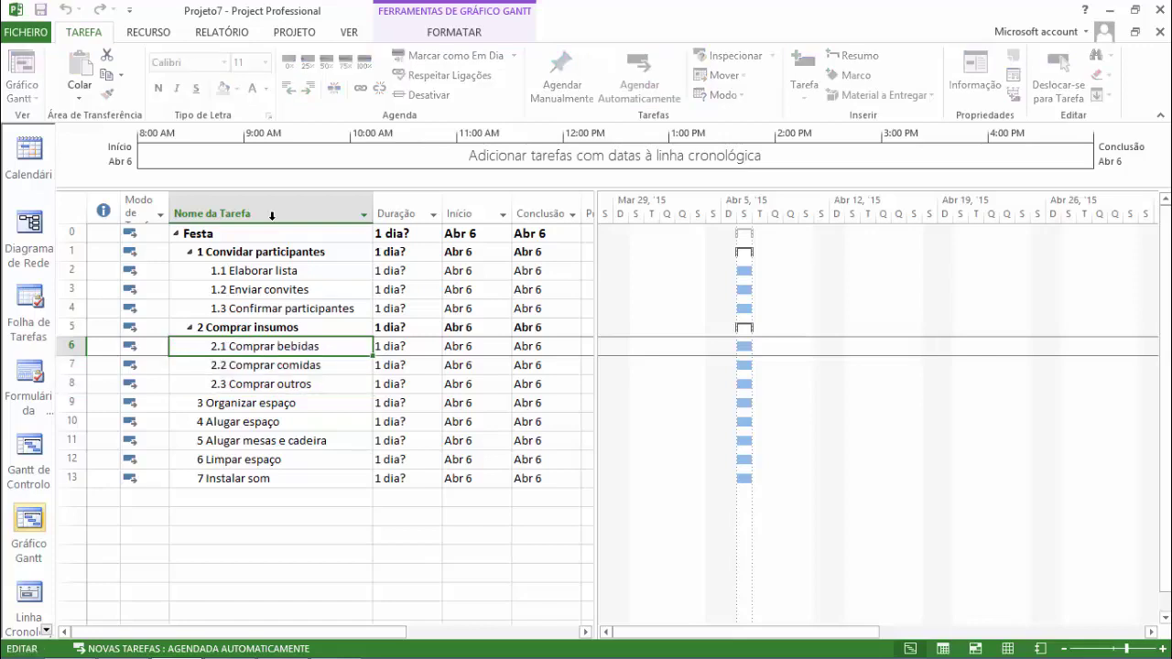
Step: Indent "Alugar espaço", "Alugar mesas e cadeira", "Limpar espaço" and "Instalar som" as subtasks of "Organizar espaço"
key("Down")
key("Down")
key("Down")
key("Down")
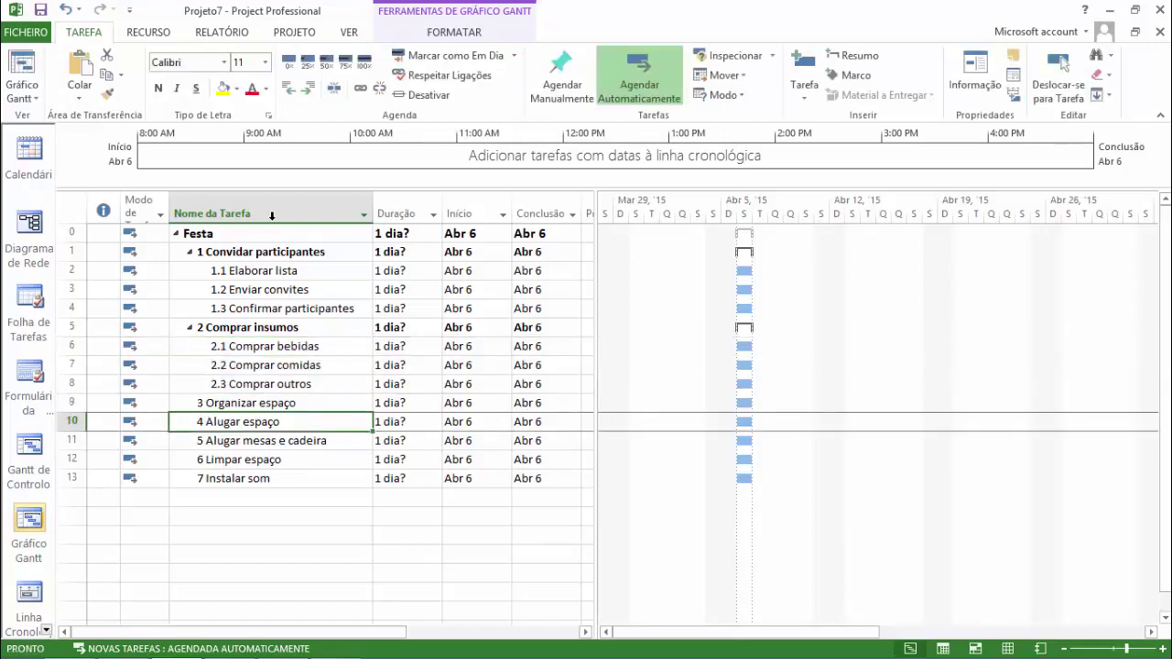
key("shift+Down")
key("shift+Down")
key("shift+Down")
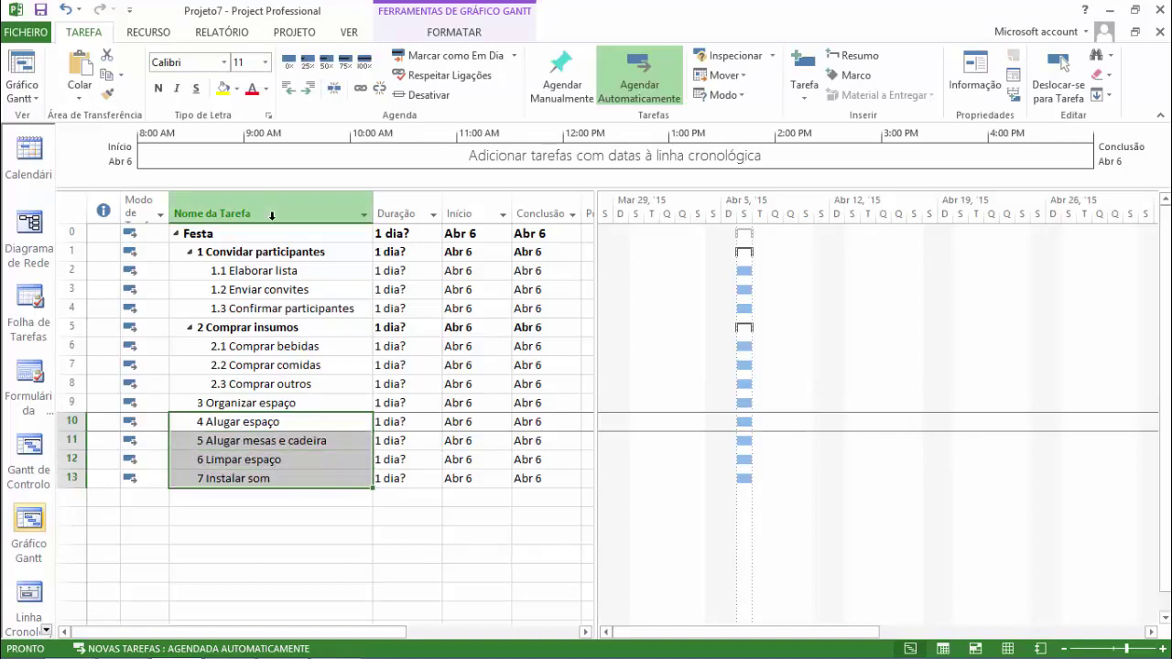
key("alt+shift+Right")
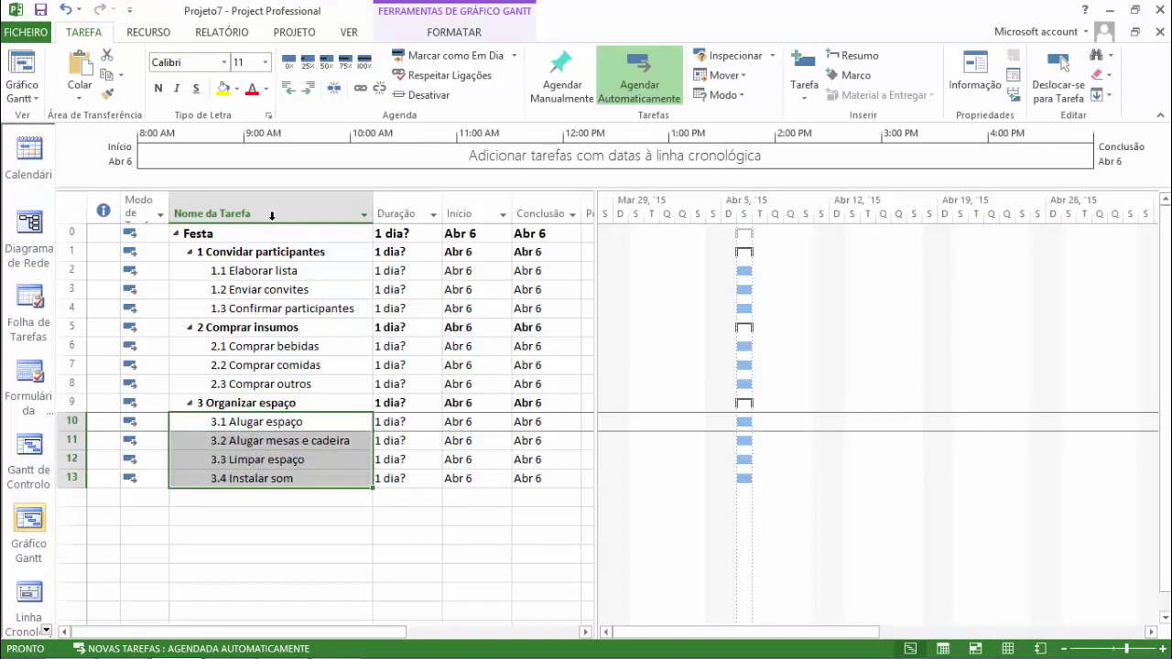
Step: Examine the outline of summary tasks and subtasks under "Festa", comparing "Convidar participantes" and "Comprar insumos" with their subtasks
key("Up")
key("Up")
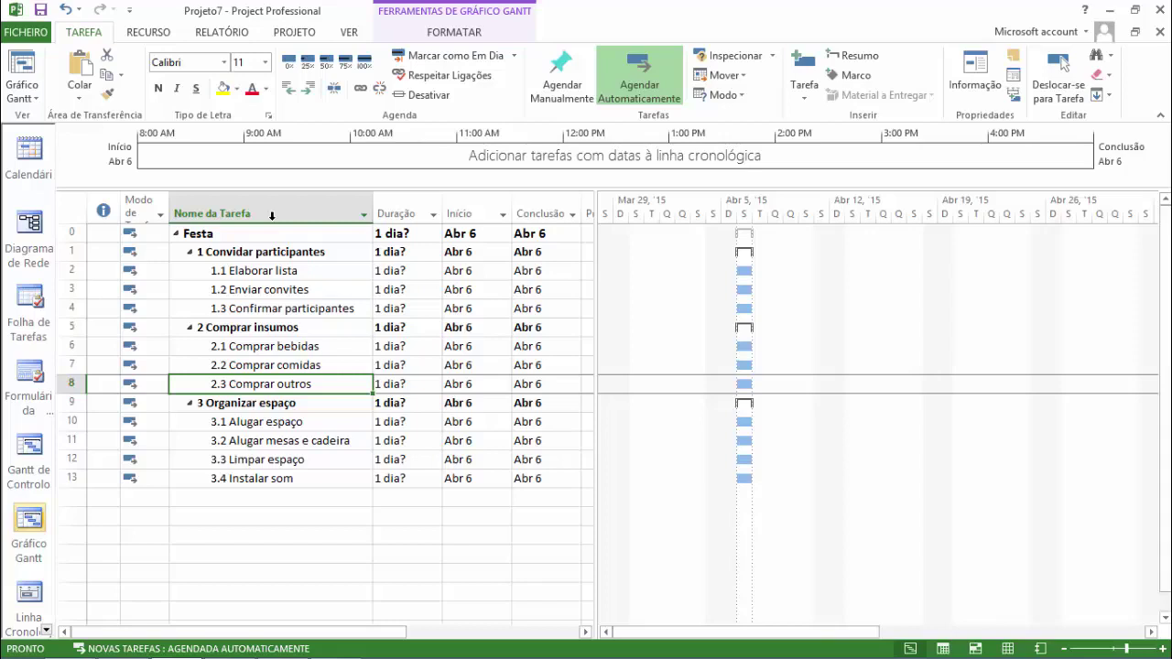
key("alt+shift+Right")
key("Up")
key("Up")
key("Up")
key("Up")
key("Up")
key("Up")
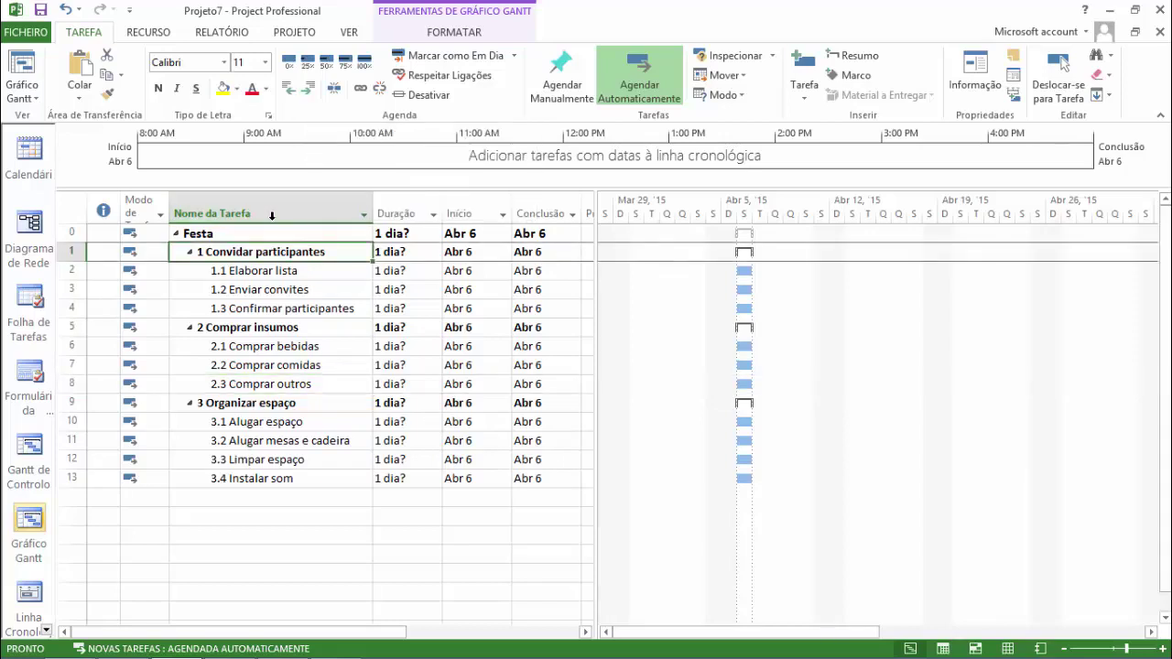
key("Up")
key("Up")
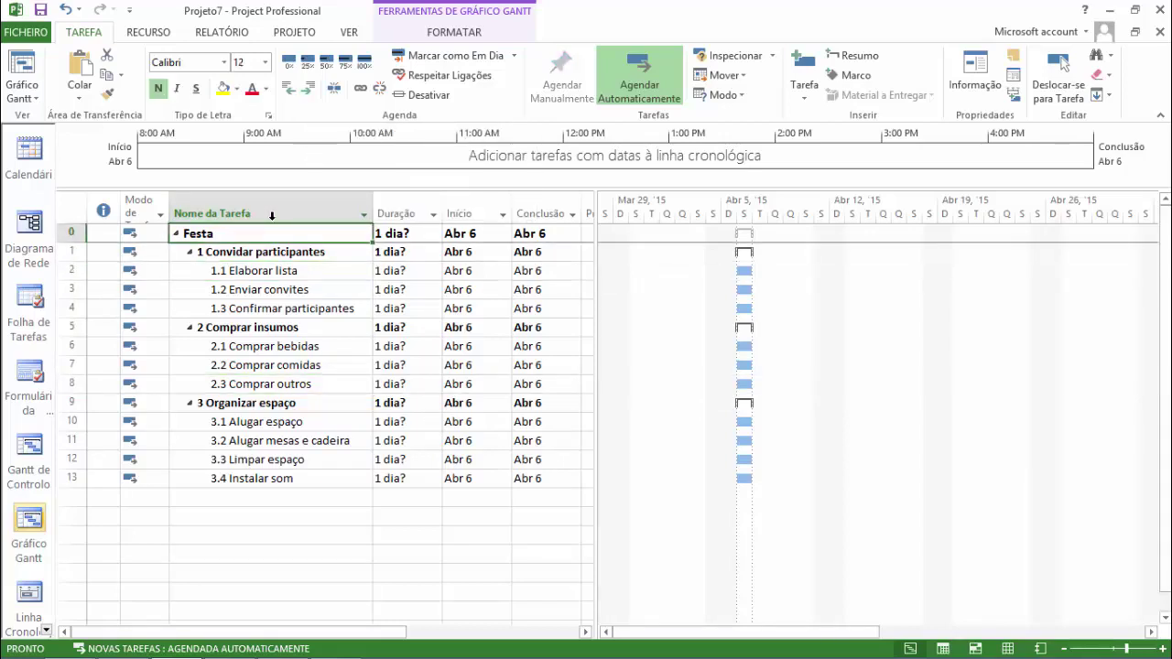
key("Down")
key("Down")
key("Down")
key("Down")
key("Down")
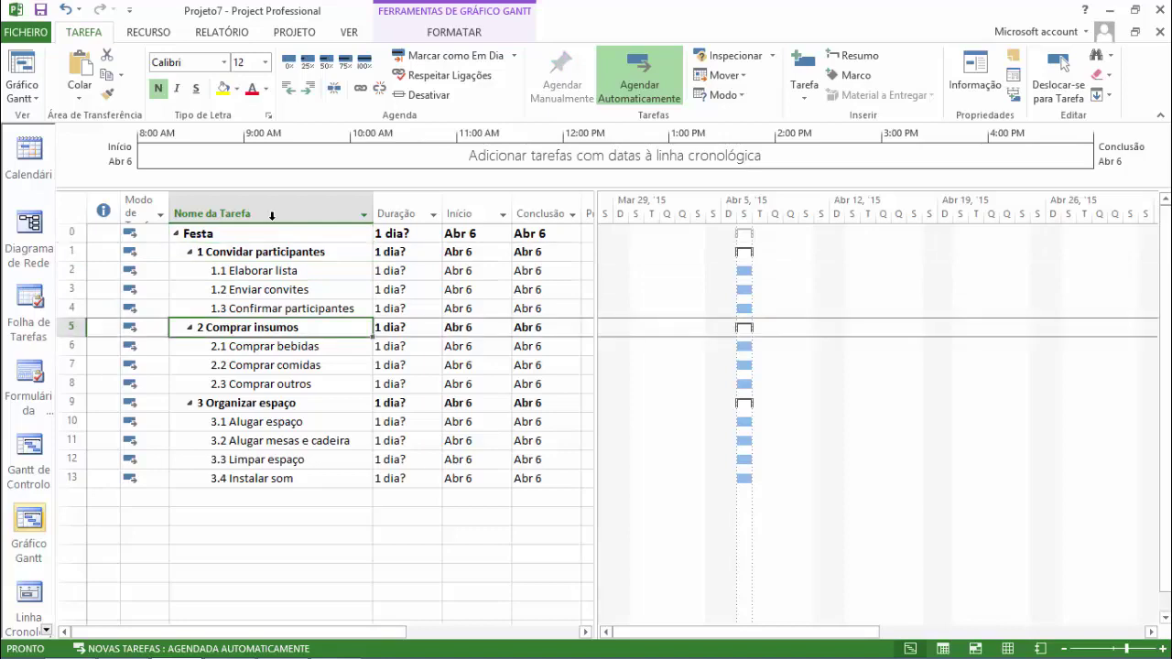
key("Up")
key("Up")
key("Up")
key("Up")
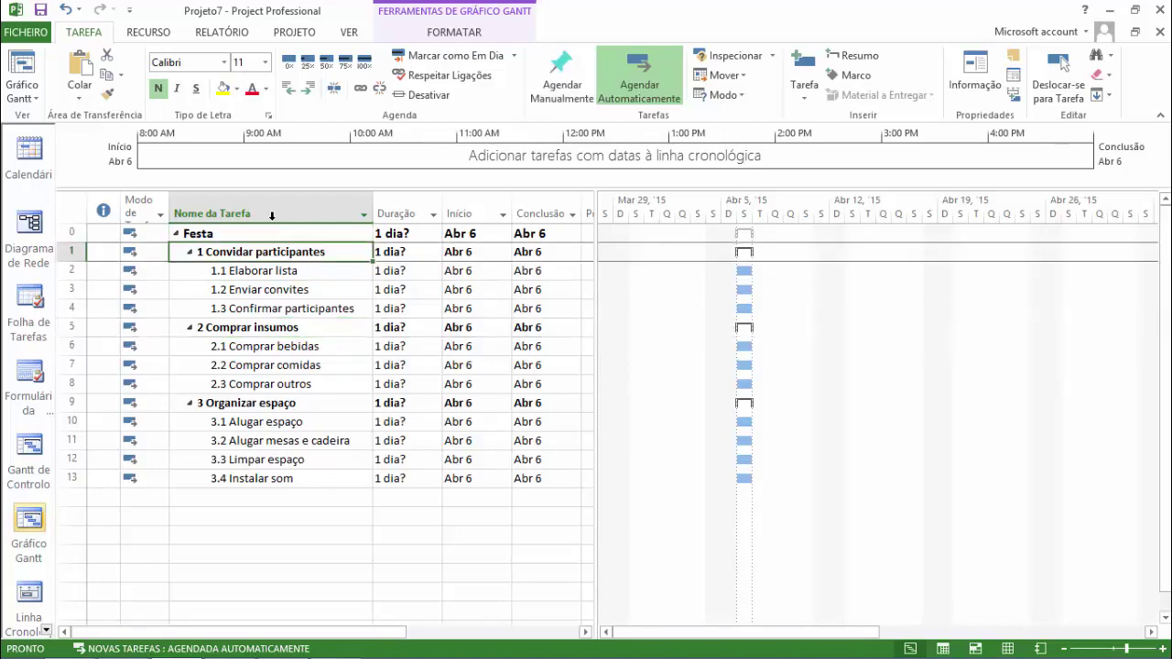
key("Down")
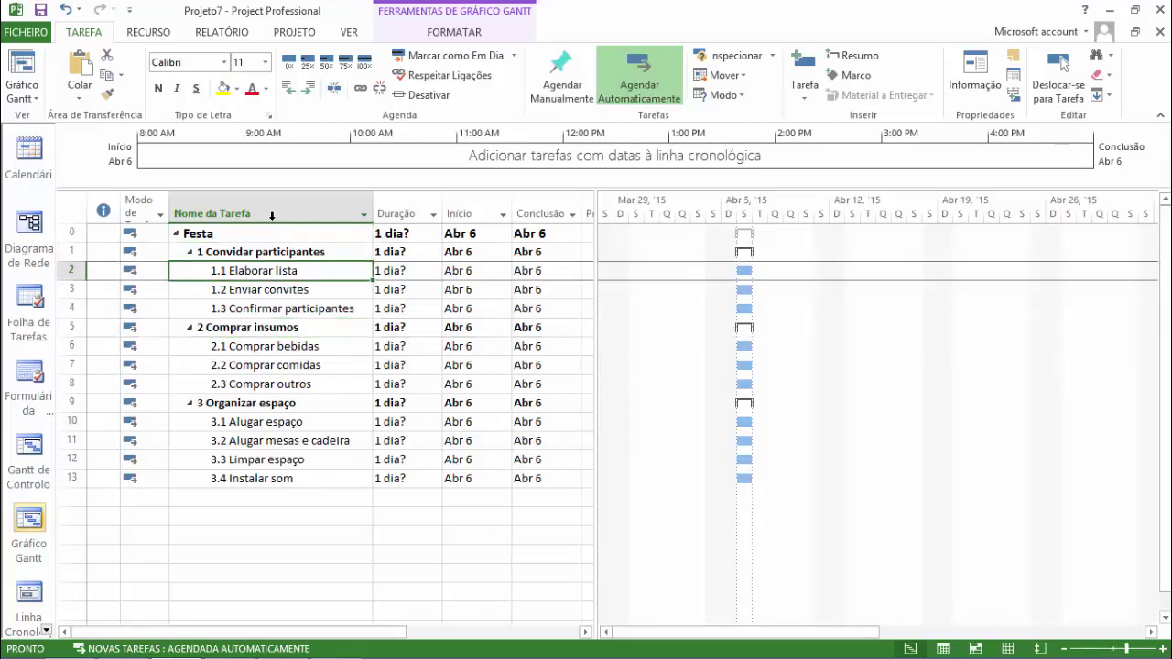
Step: Insert a new task row directly above the summary task "Comprar insumos"
key("Up")
key("Down")
key("Down")
key("Down")
key("Down")
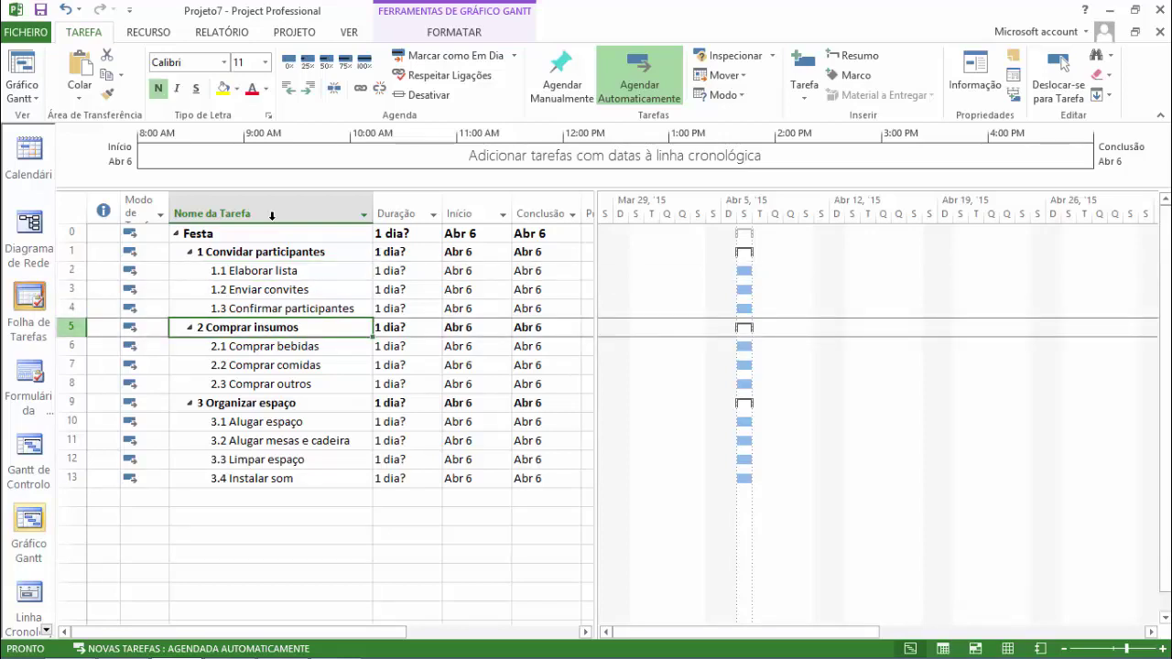
key("shift+space")
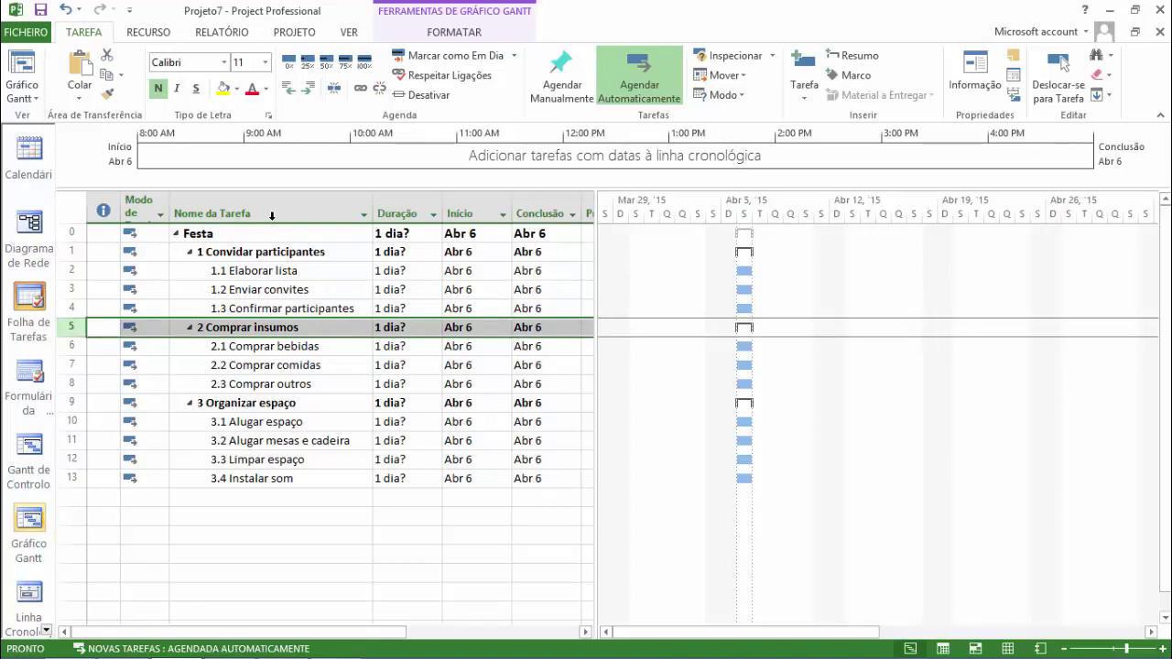
key("shift+F10")
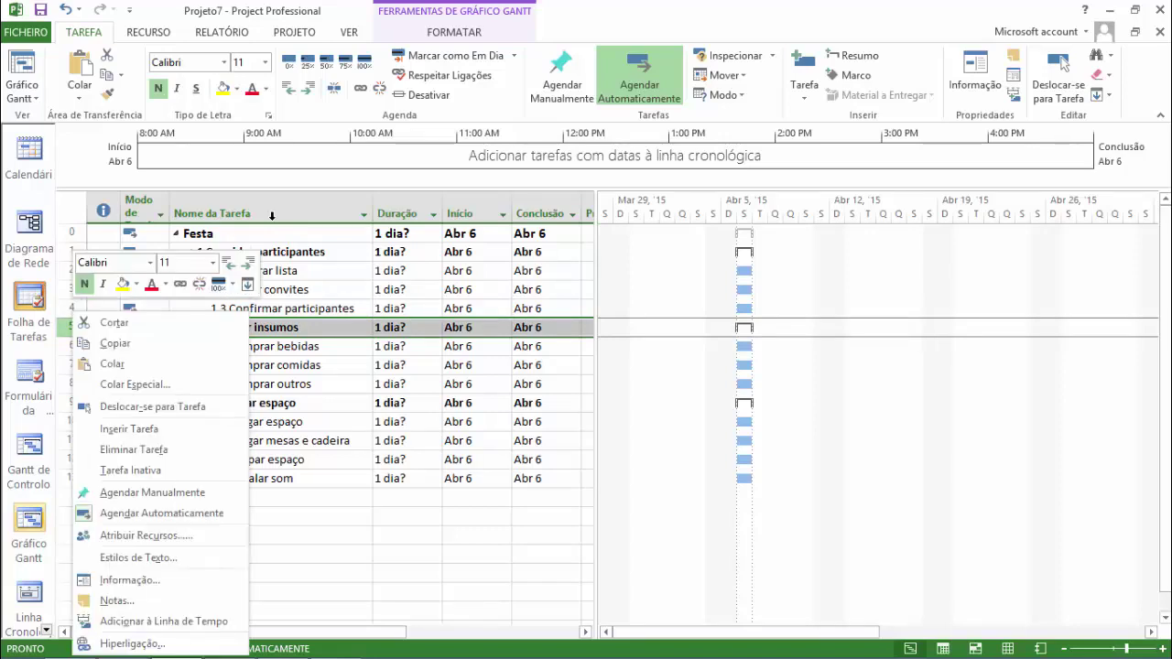
key("Down")
key("Down")
key("Down")
key("Down")
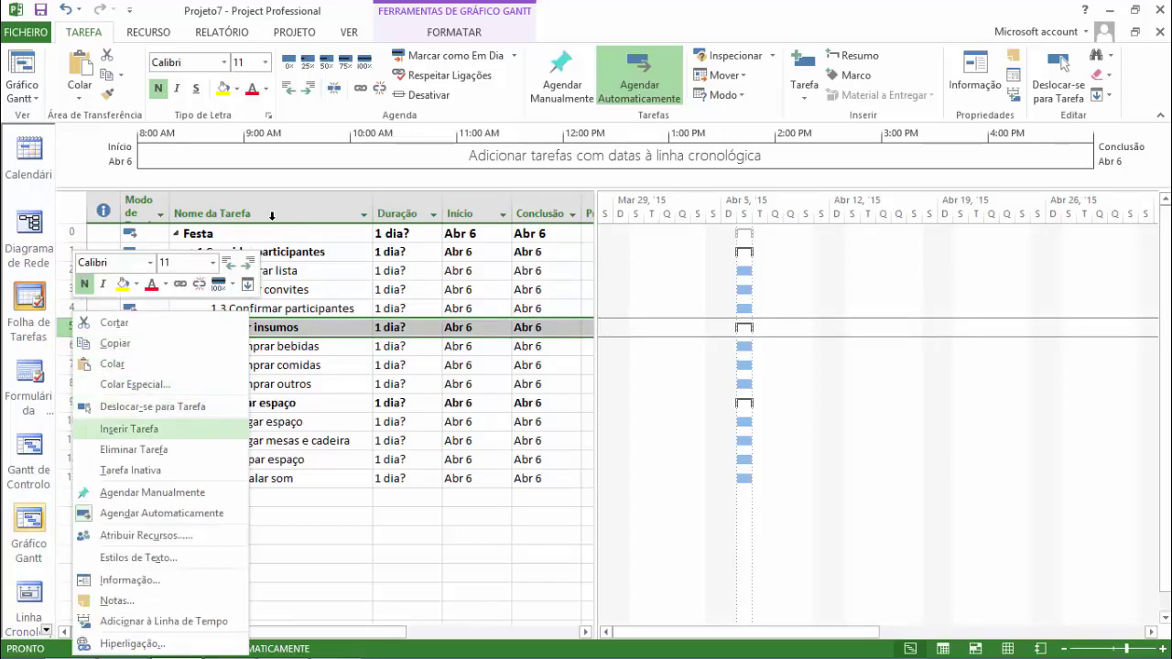
key("Return")
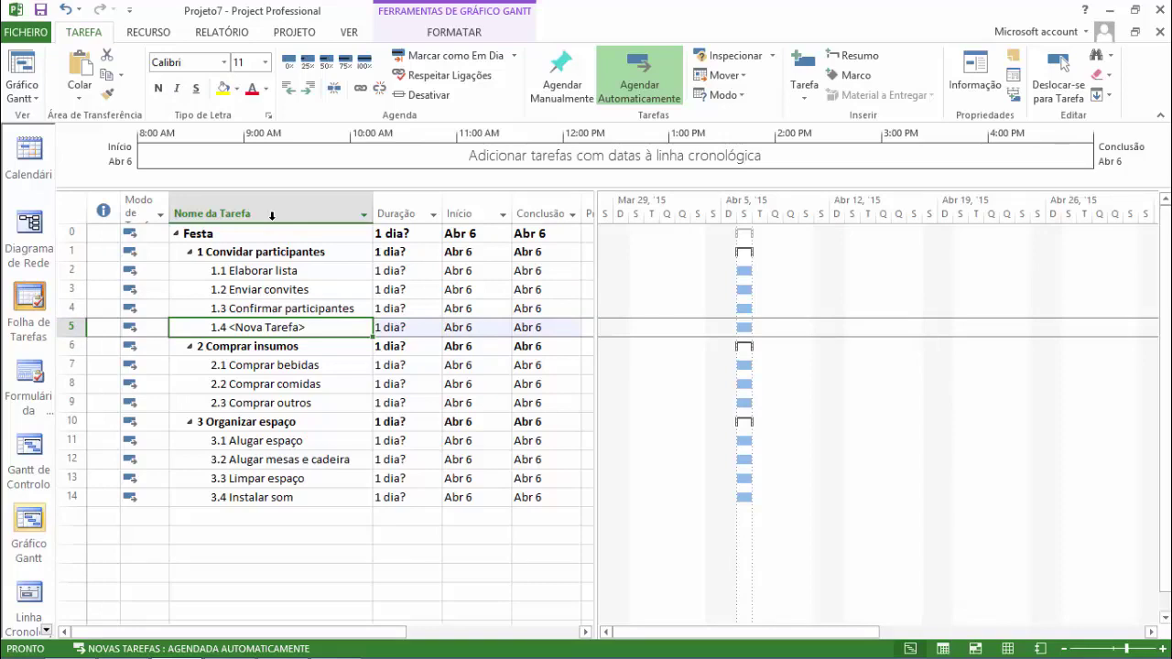
Step: Try outdenting and re-indenting the new task, as well as indenting and outdenting the "Comprar insumos" summary task
key("alt+shift+Left")
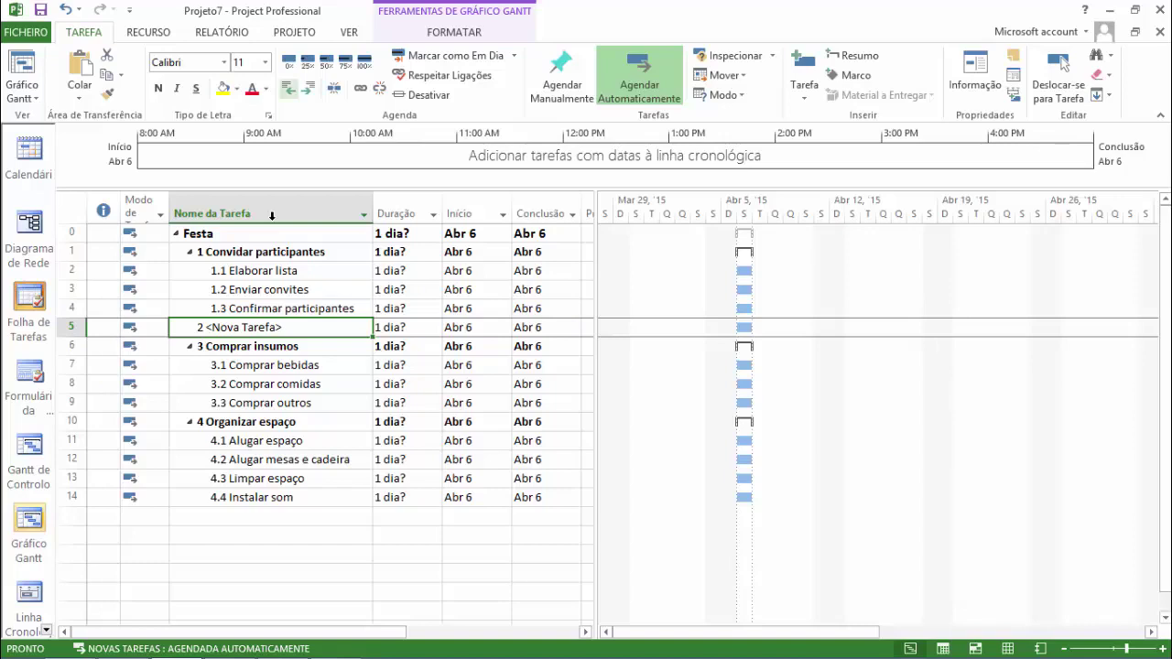
key("alt+shift+Right")
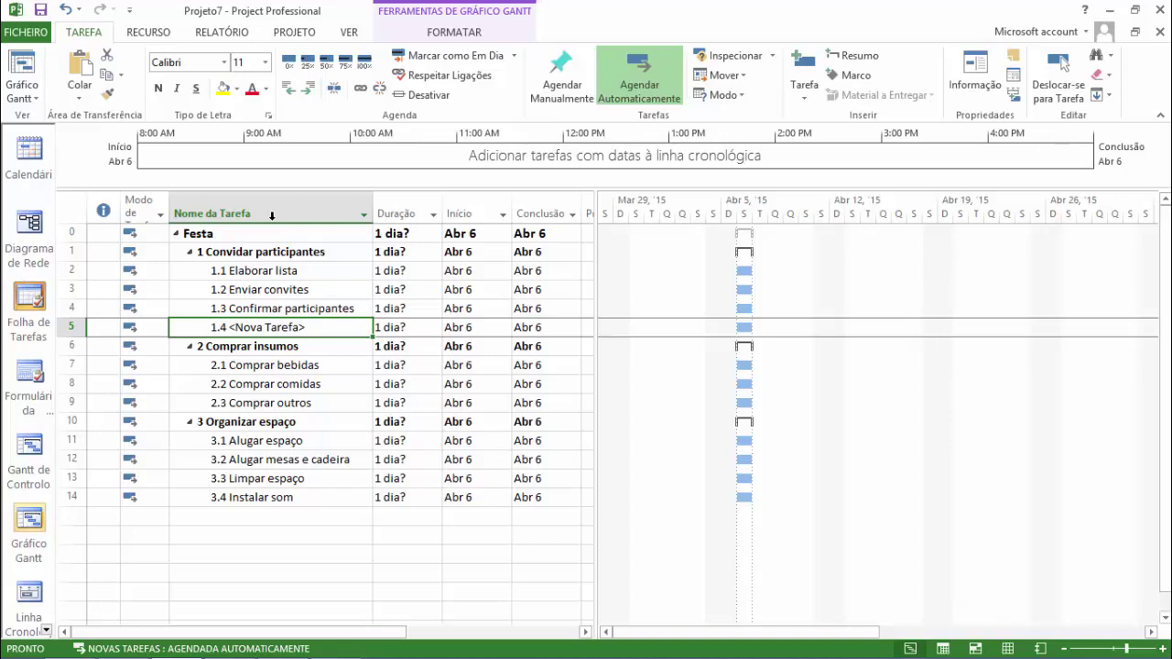
key("Down")
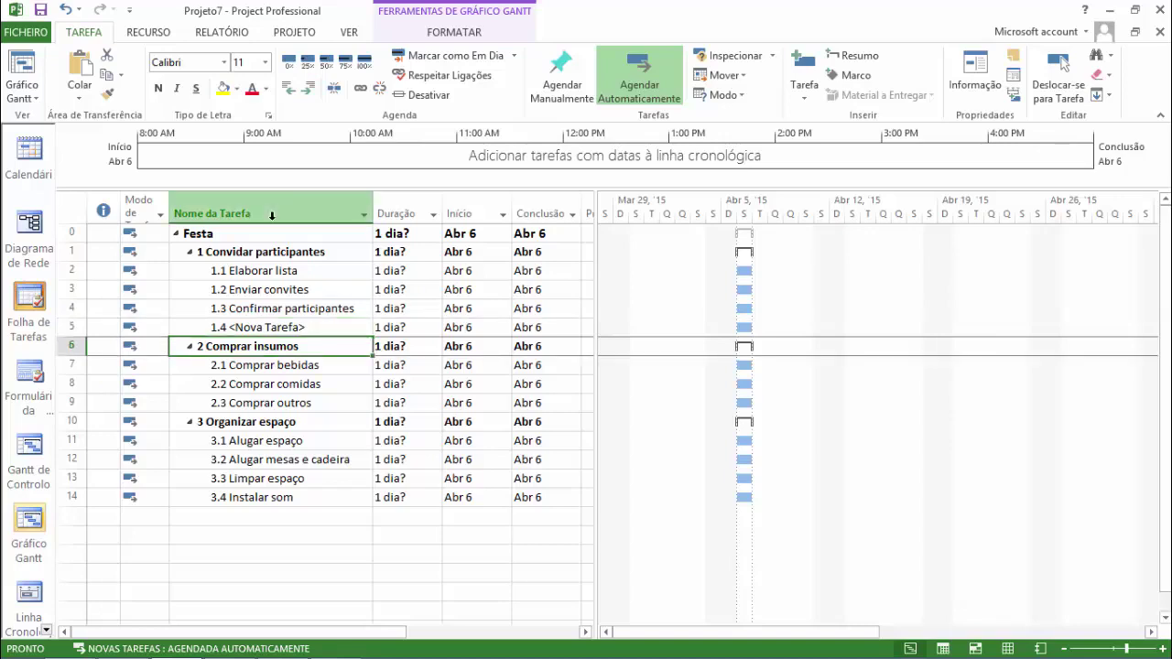
key("alt+shift+Right")
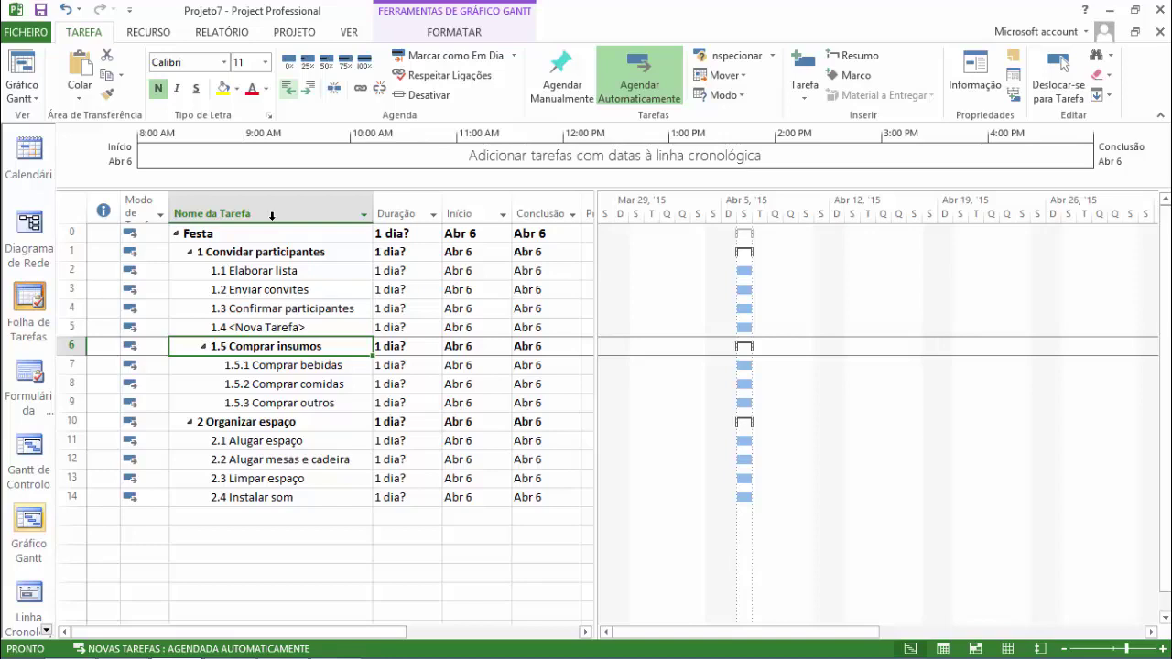
key("alt+shift+Left")
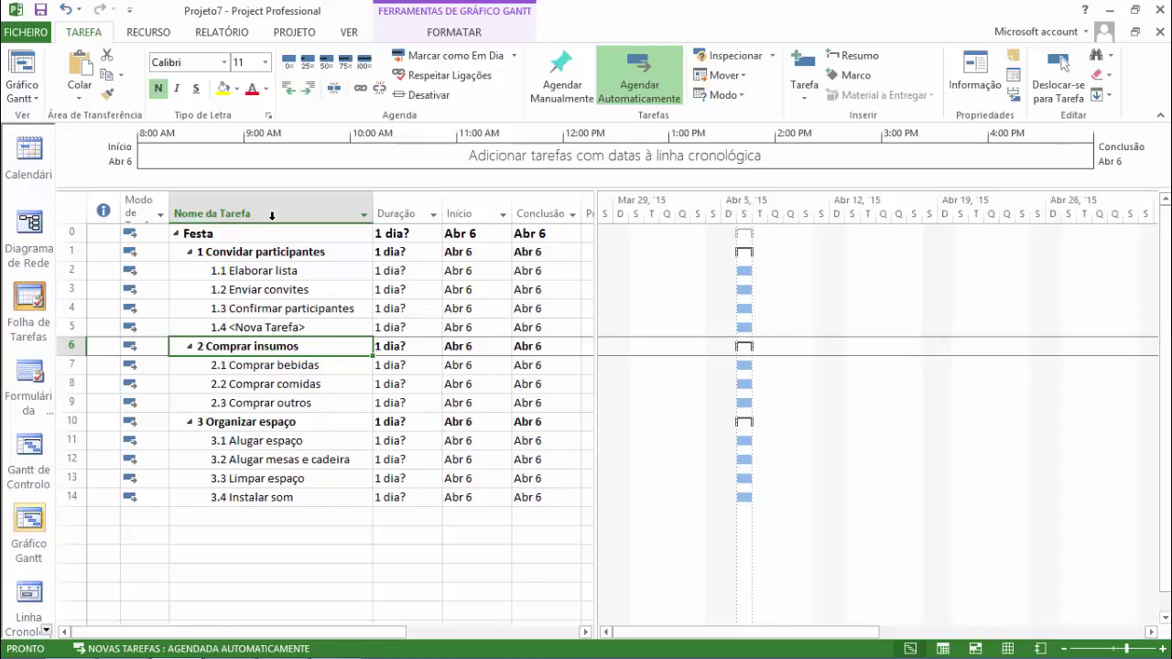
Step: Name the new task below "Confirmar participantes" as "Convite concluído"
key("Up")
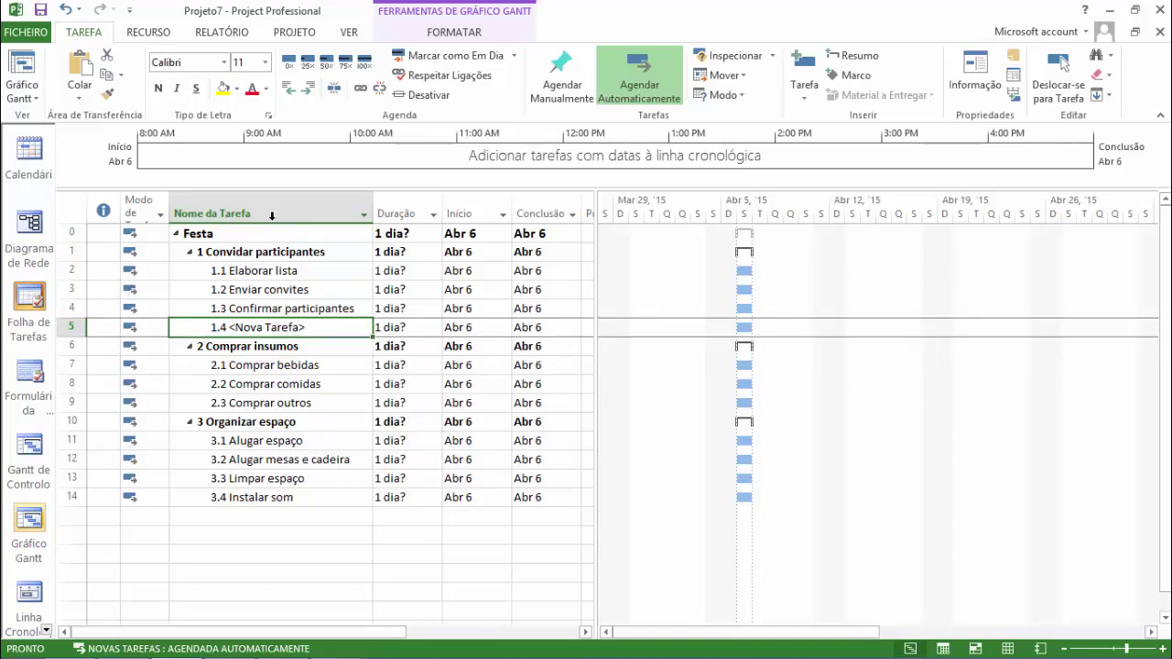
type("Convi")
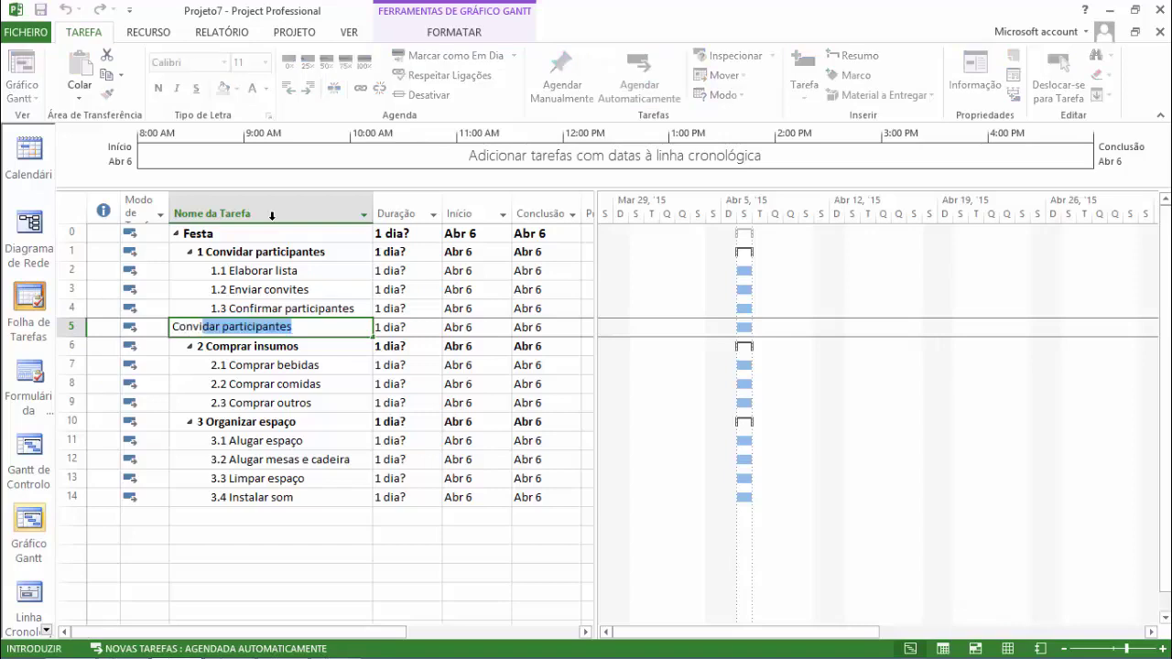
type("te con")
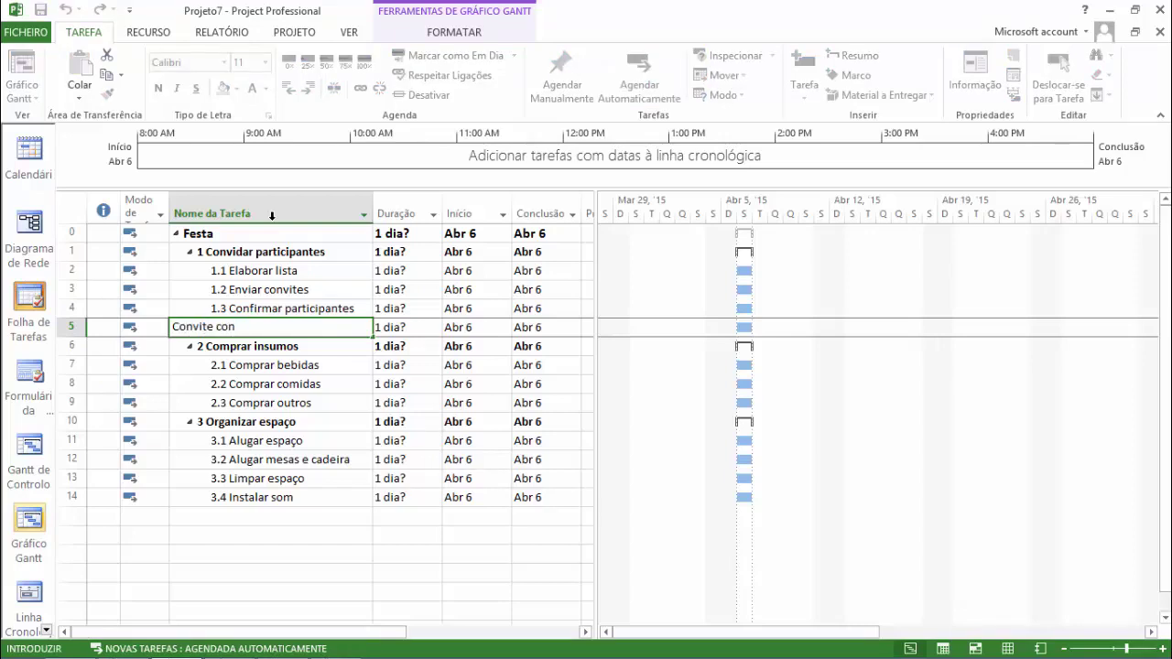
type("vid")
key("Escape")
key("Tab")
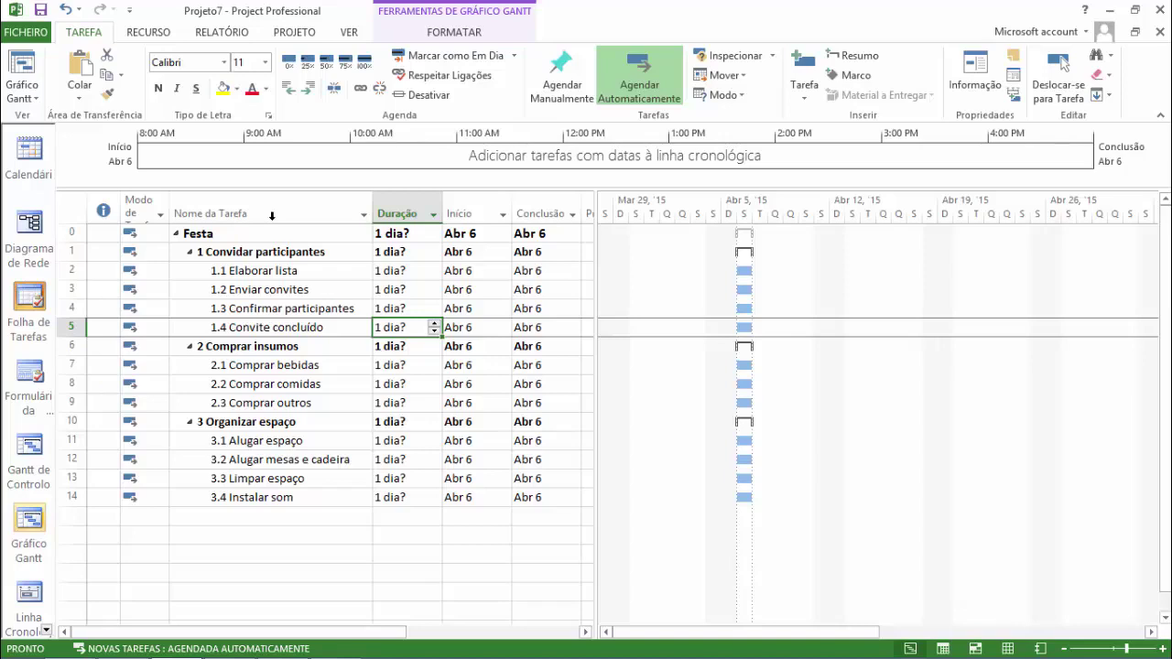
Step: Try setting the duration of "Convite concluído" to 0 days, and undo that change
type("0")
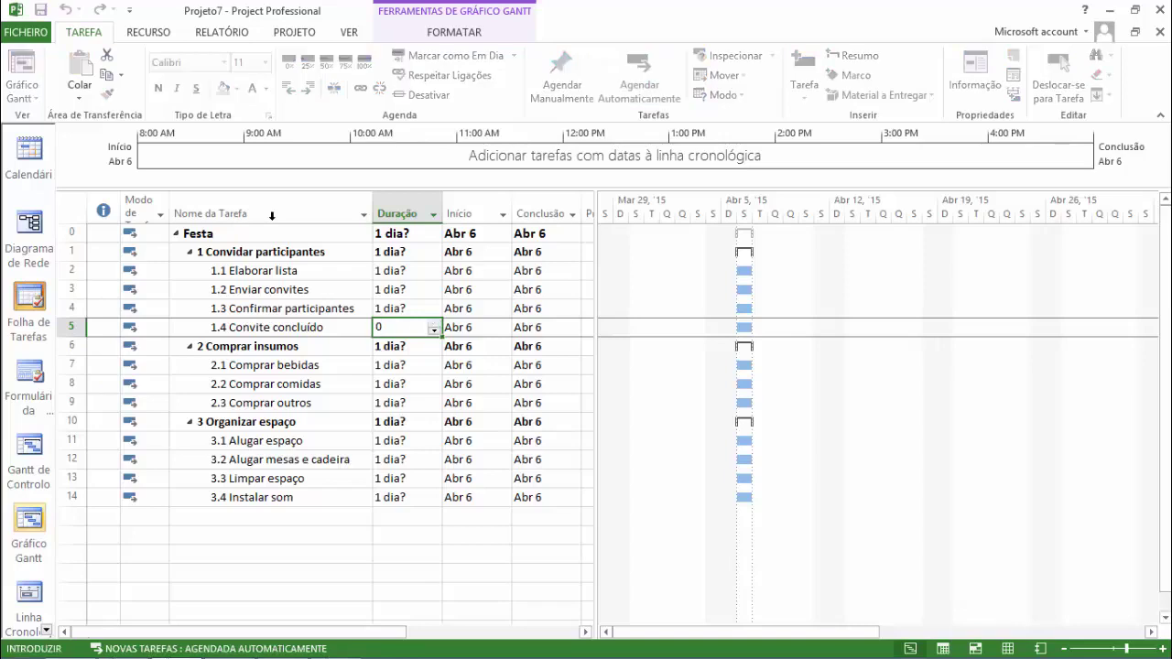
key("Up")
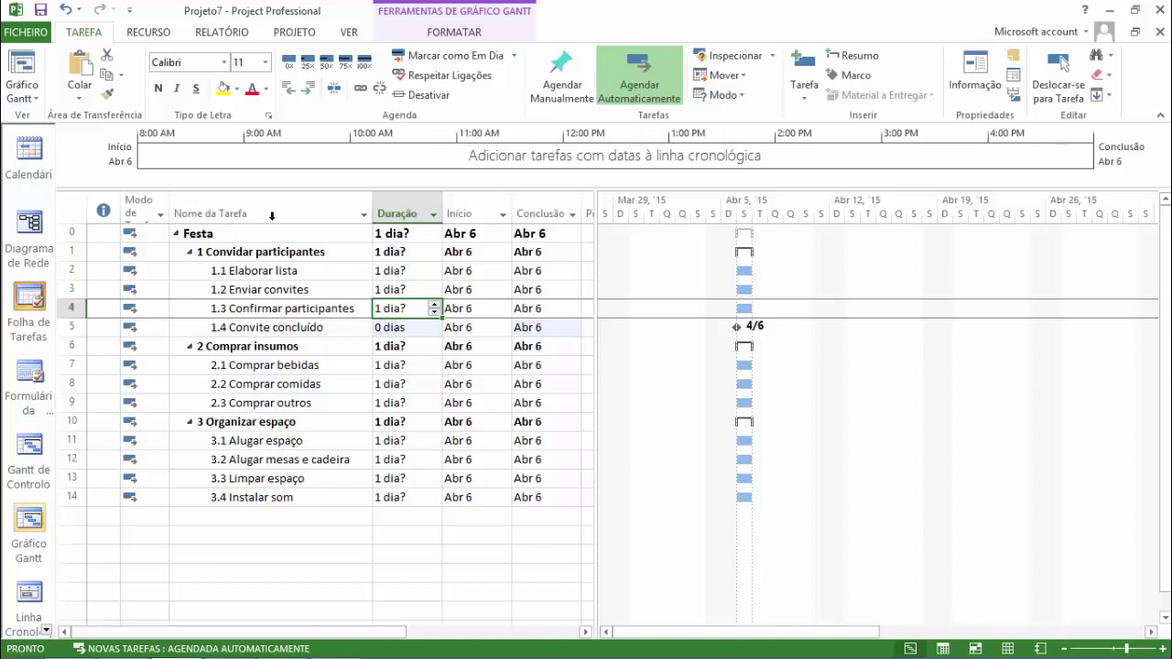
key("Return")
key("Left")
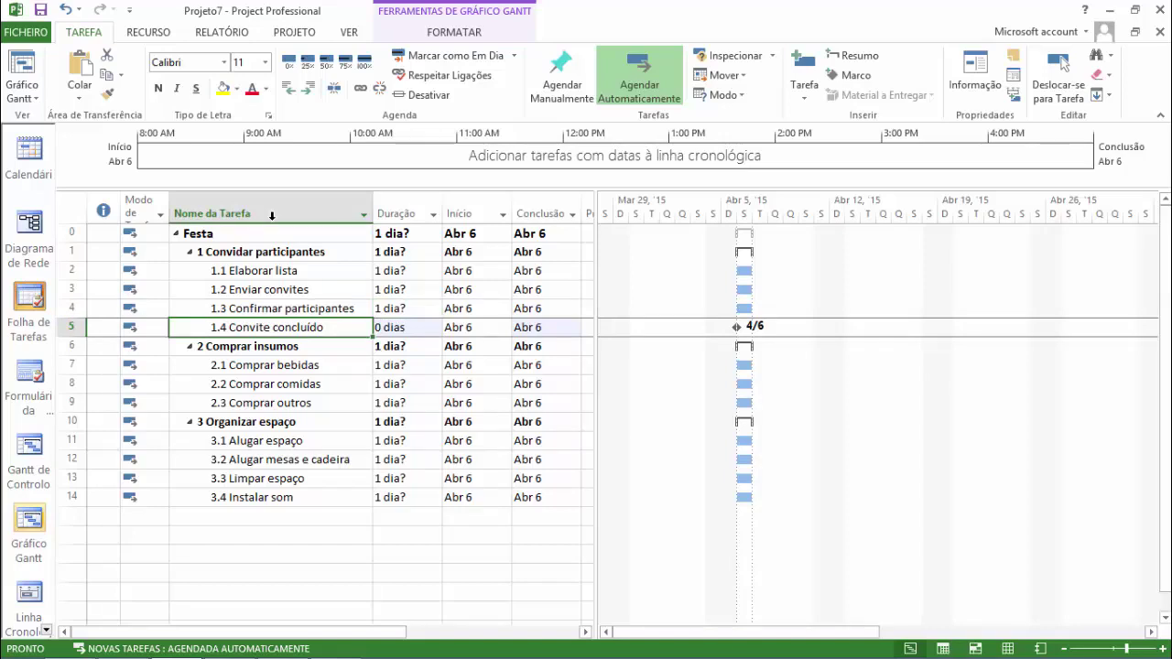
key("ctrl+z")
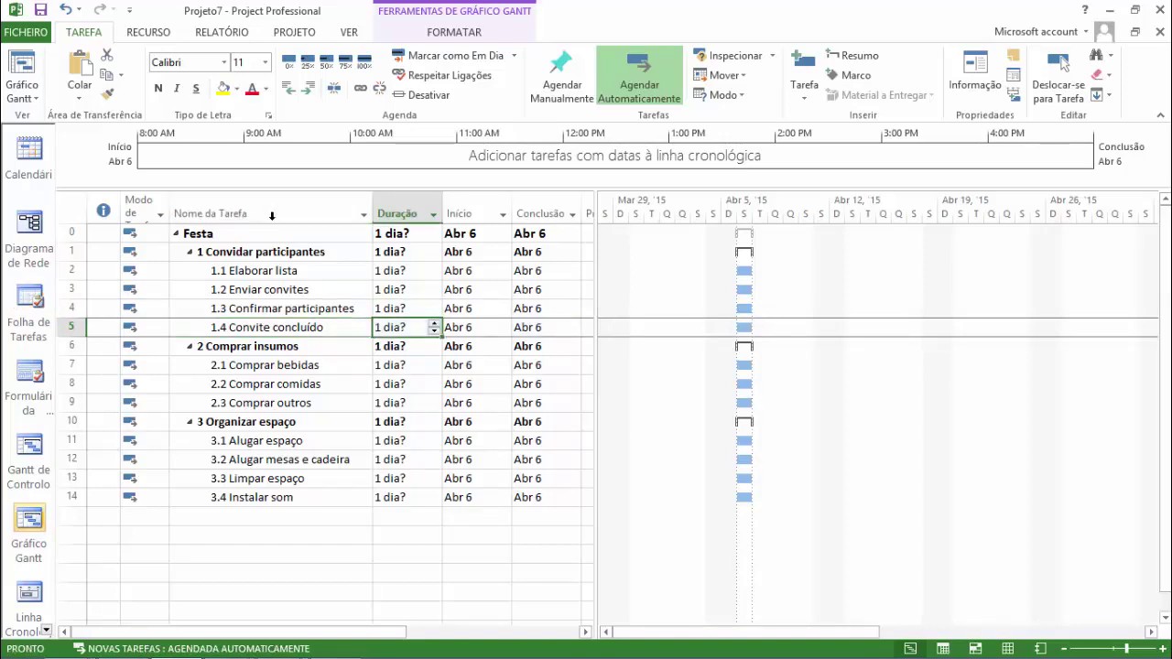
Step: Mark the task "Convite concluído" as a milestone in its advanced task information
key("Left")
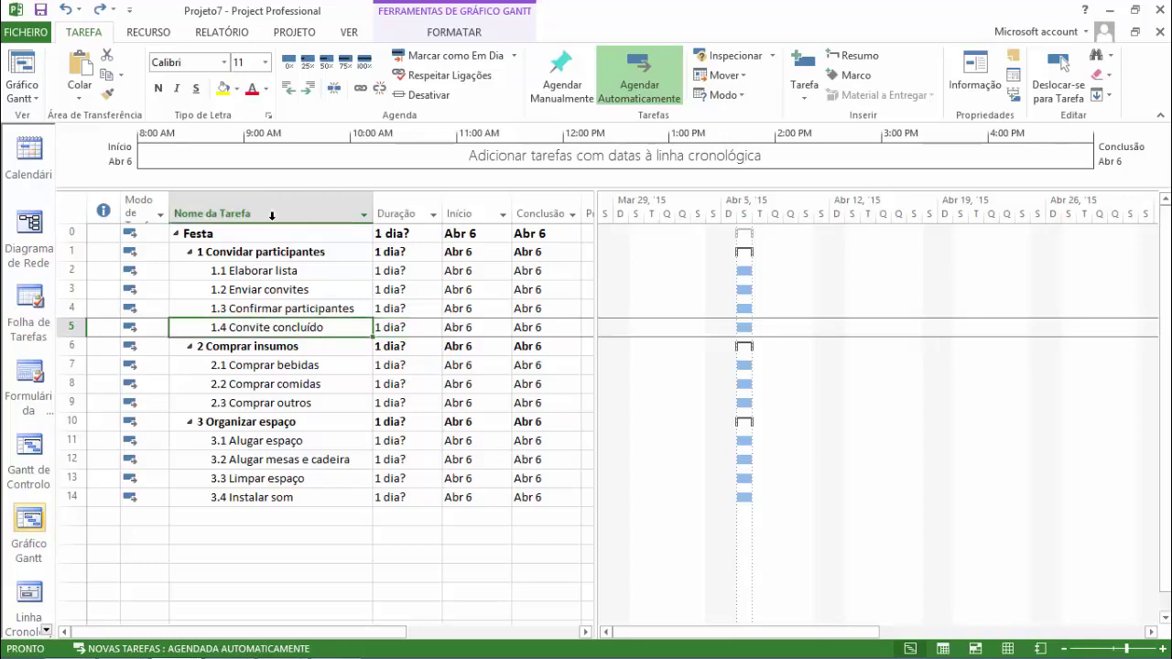
key("shift+F2")
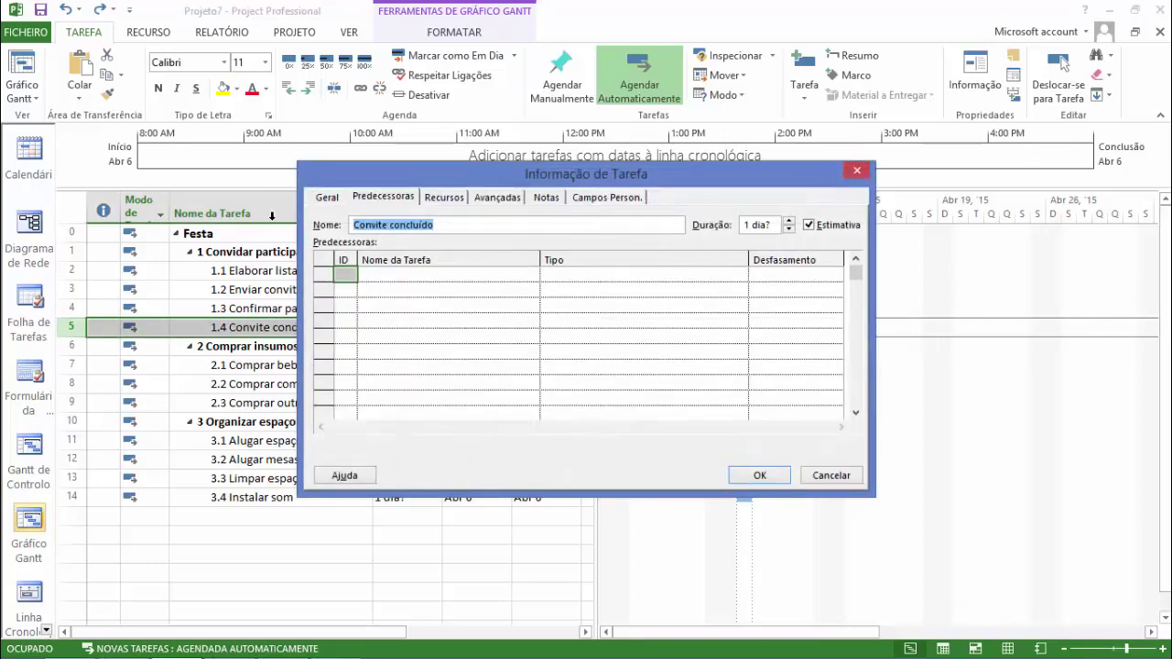
key("ctrl+shift+Tab")
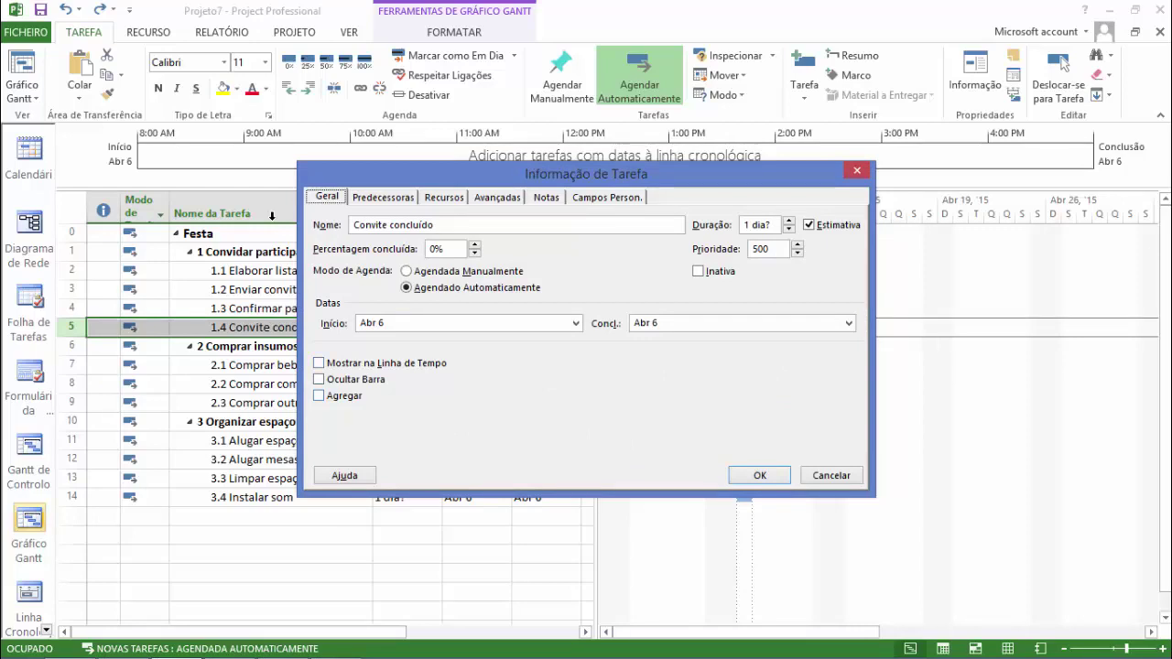
key("ctrl+Tab")
key("ctrl+Tab")
key("ctrl+Tab")
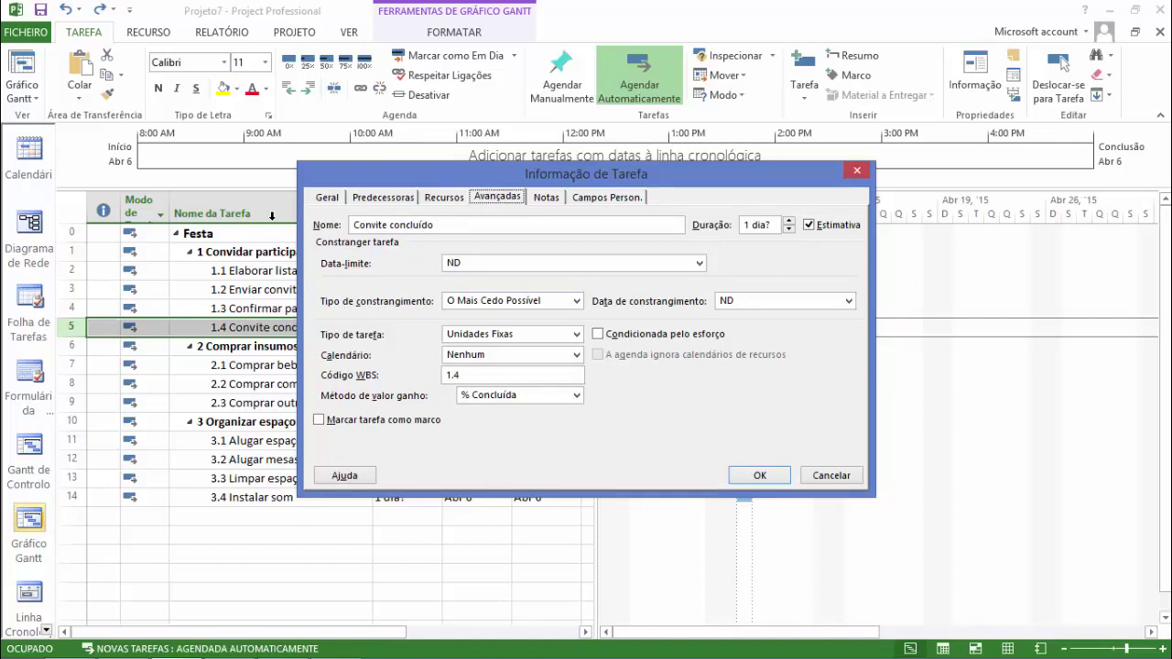
key("alt+m")
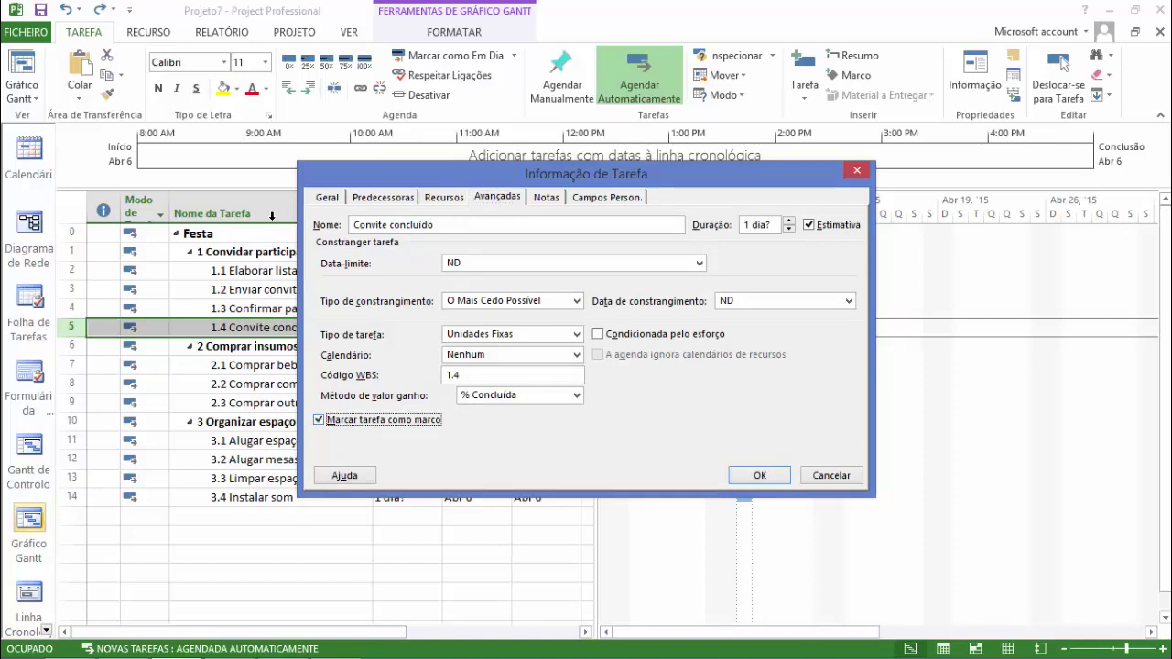
key("Return")
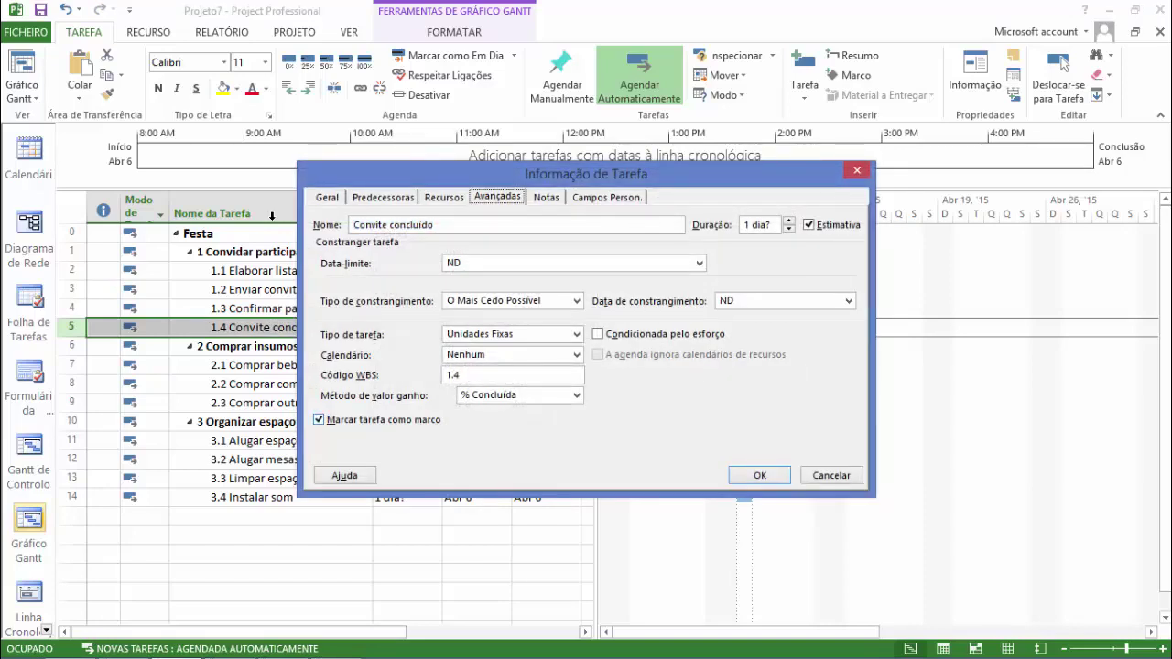
key("Return")
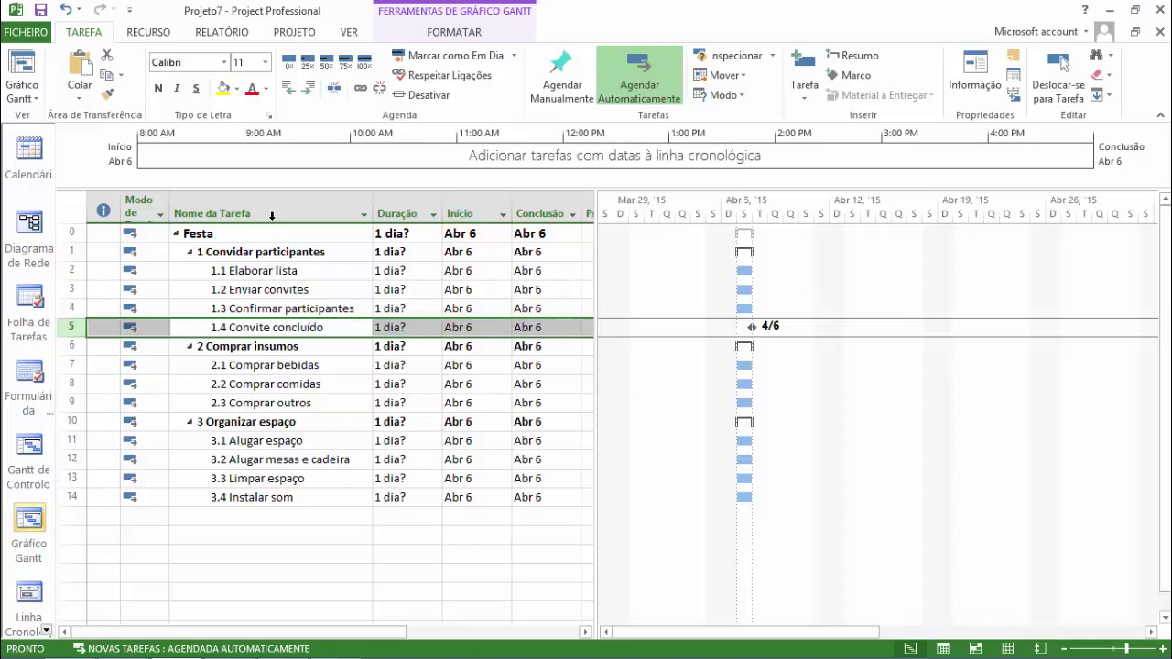
Step: Try moving "Convite concluído" below the summary task "Comprar insumos", and undo the move
left_click_drag(71, 327, 72, 356)
left_click(402, 328)
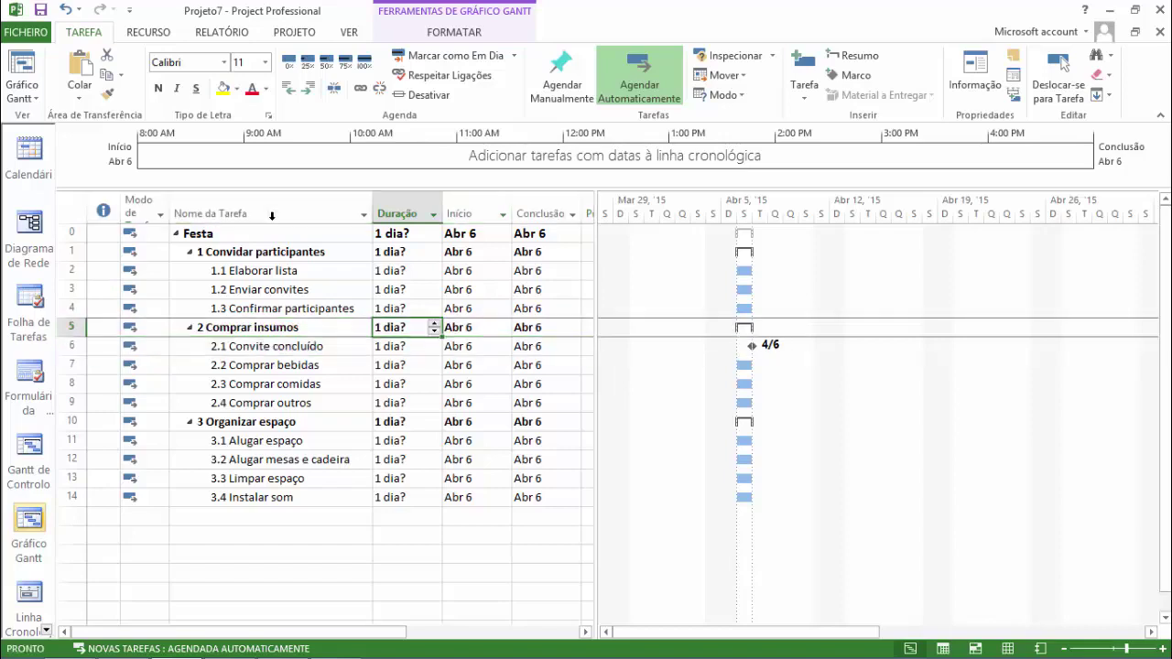
key("ctrl+z")
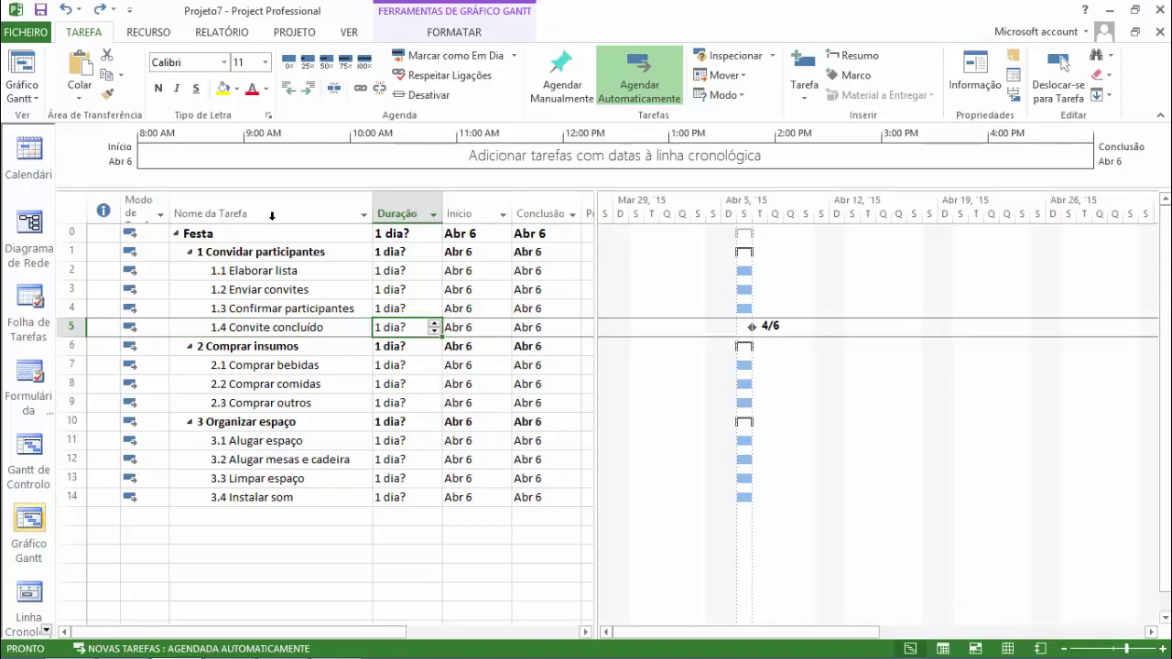
Step: Set the duration of "Convite concluído" to 0 days
type("0")
key("Return")
key("Up")
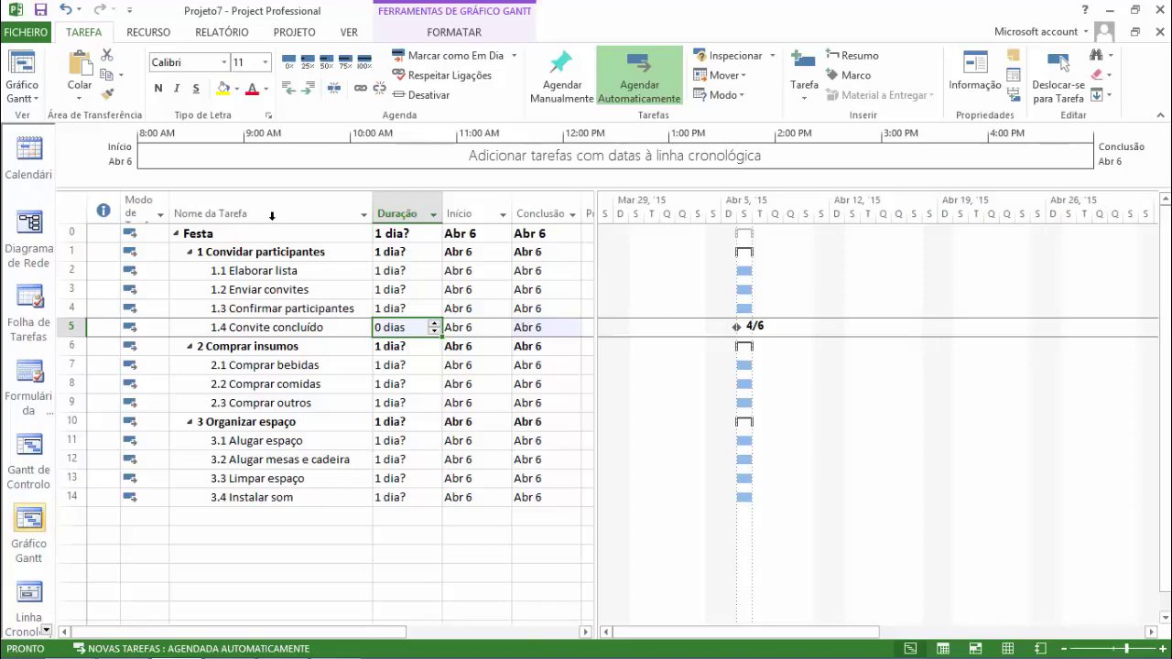
Step: Insert a new task row directly above the summary task "Organizar espaço"
key("Left")
key("Down")
key("Down")
key("Down")
key("Down")
key("Down")
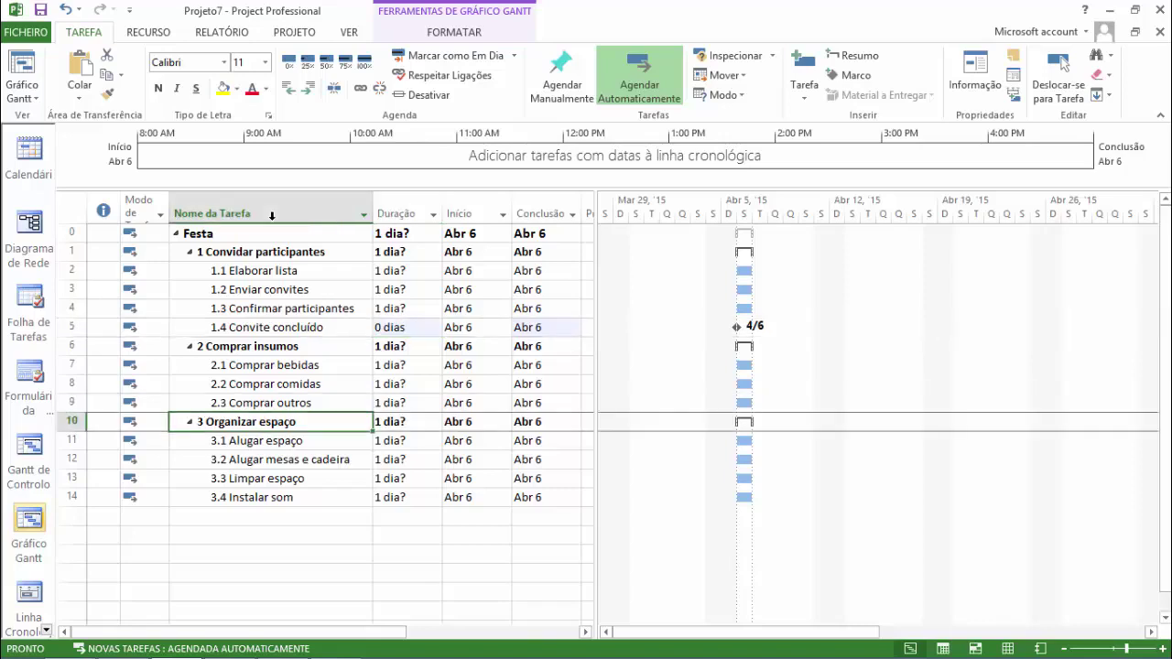
key("Up")
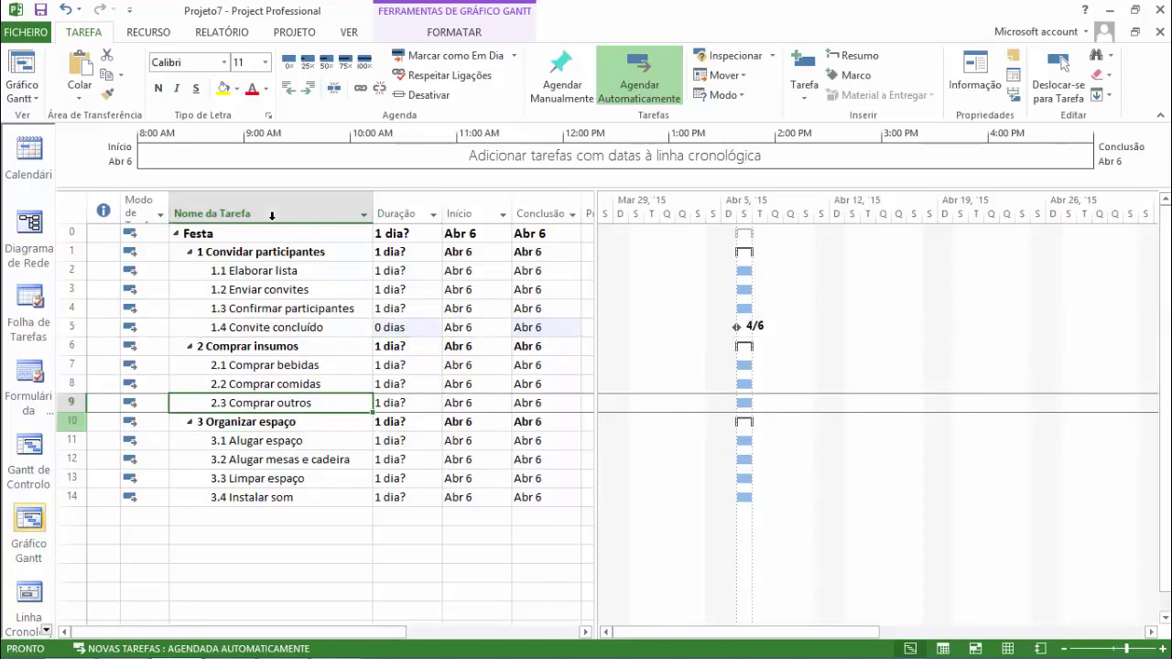
key("Down")
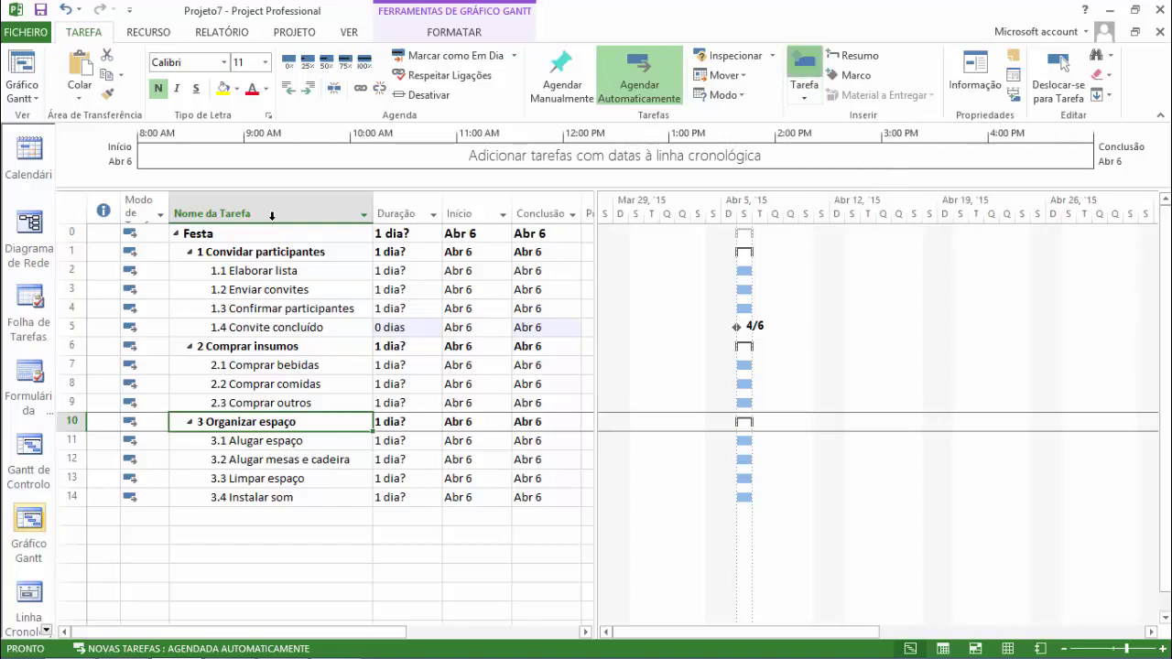
left_click(804, 63)
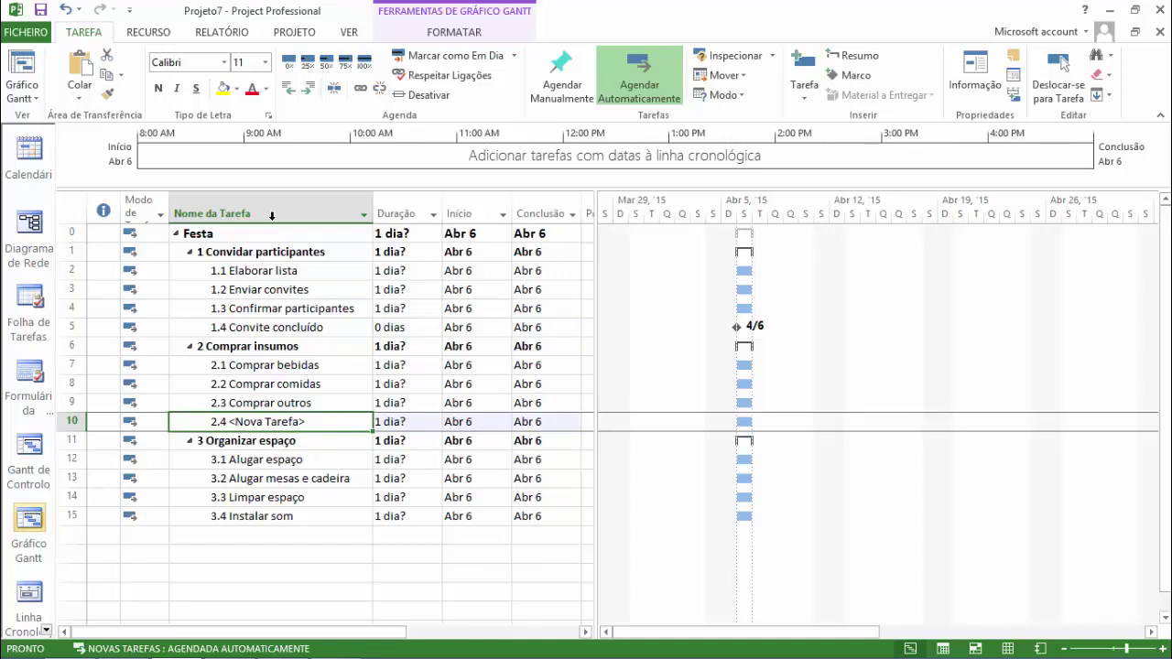
Step: Name the new task below "Comprar outros" as "Insumos comprados" and set its duration to 0 days
type("Compr")
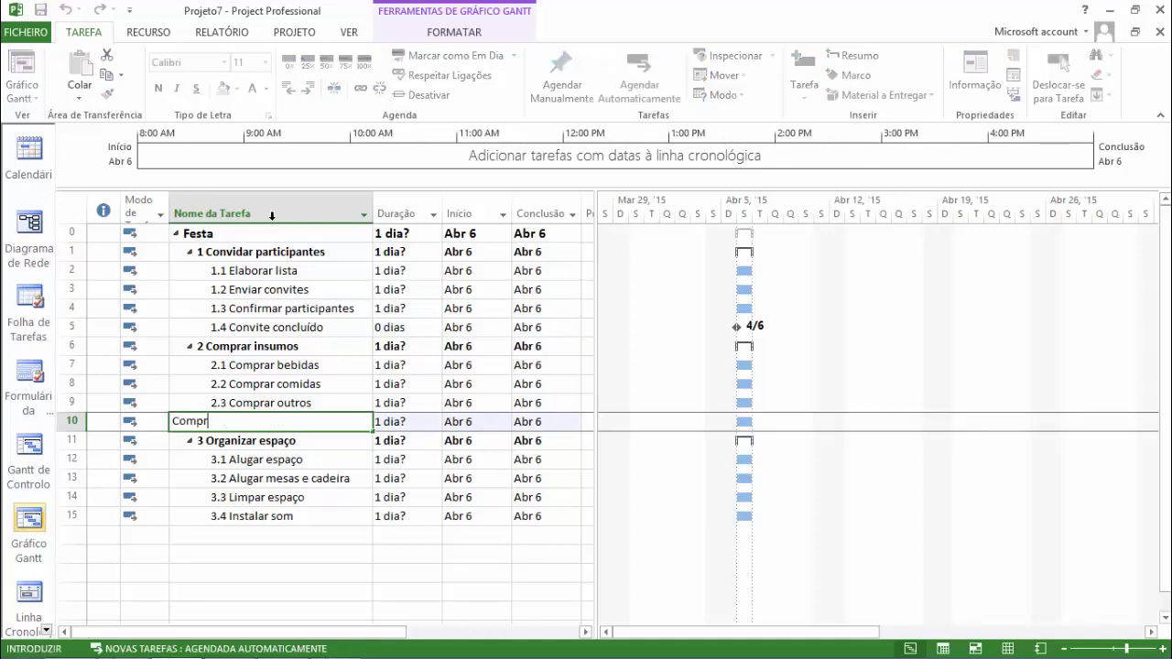
key("BackSpace")
key("BackSpace")
key("BackSpace")
key("BackSpace")
type("Insumos com")
type("prados")
key("BackSpace")
key("BackSpace")
key("BackSpace")
key("BackSpace")
key("BackSpace")
key("BackSpace")
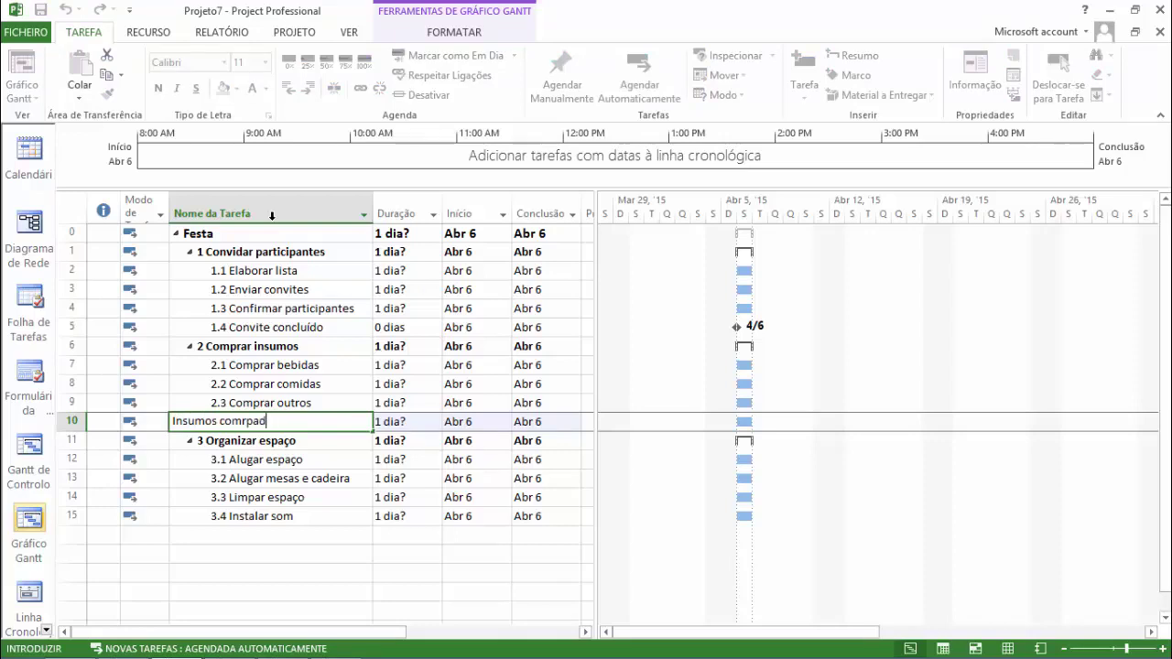
type("prados")
key("Tab")
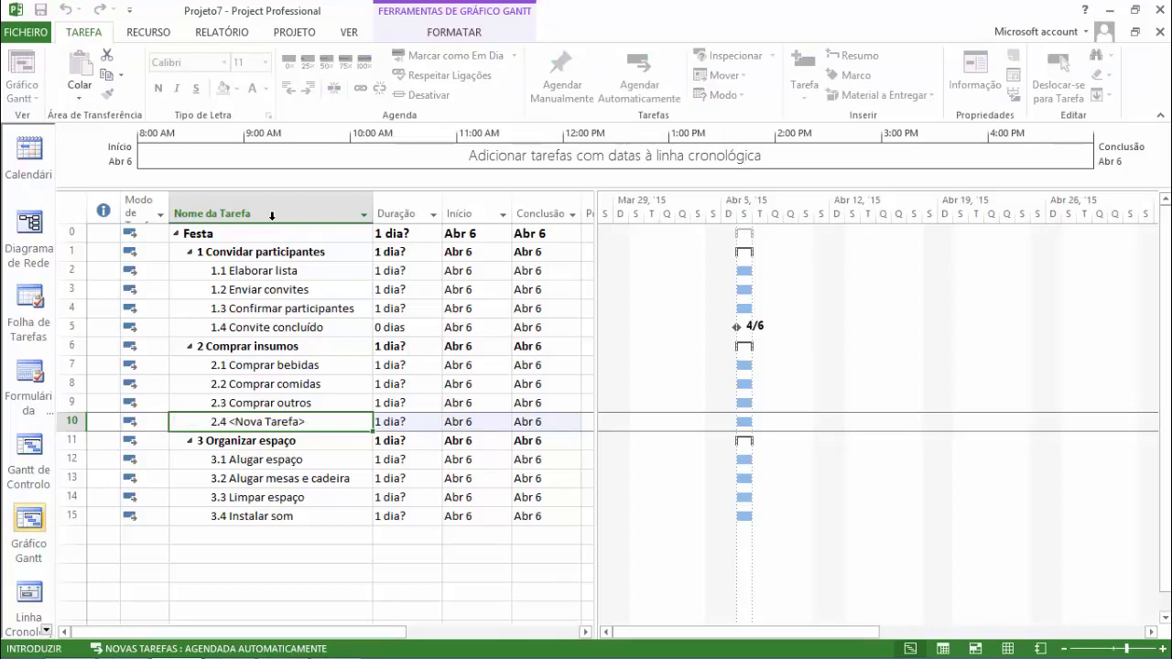
type("0")
key("Tab")
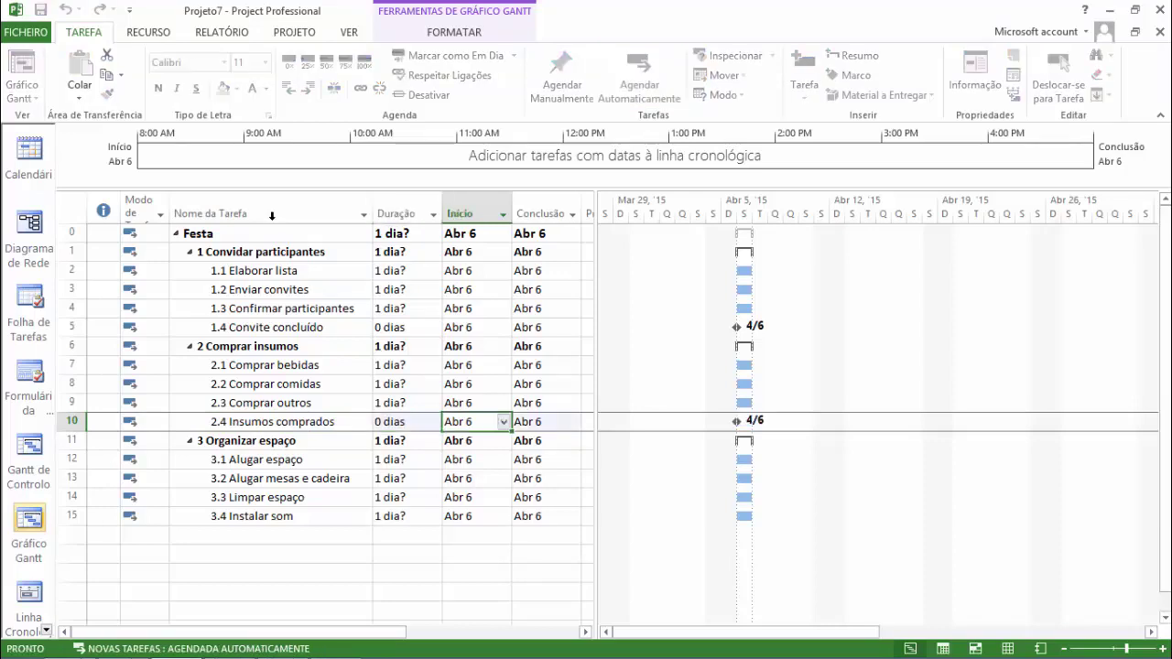
Step: Add a task "Espaço organizado" below "Instalar som" in the first empty row
key("ctrl+Down")
key("Down")
key("Home")
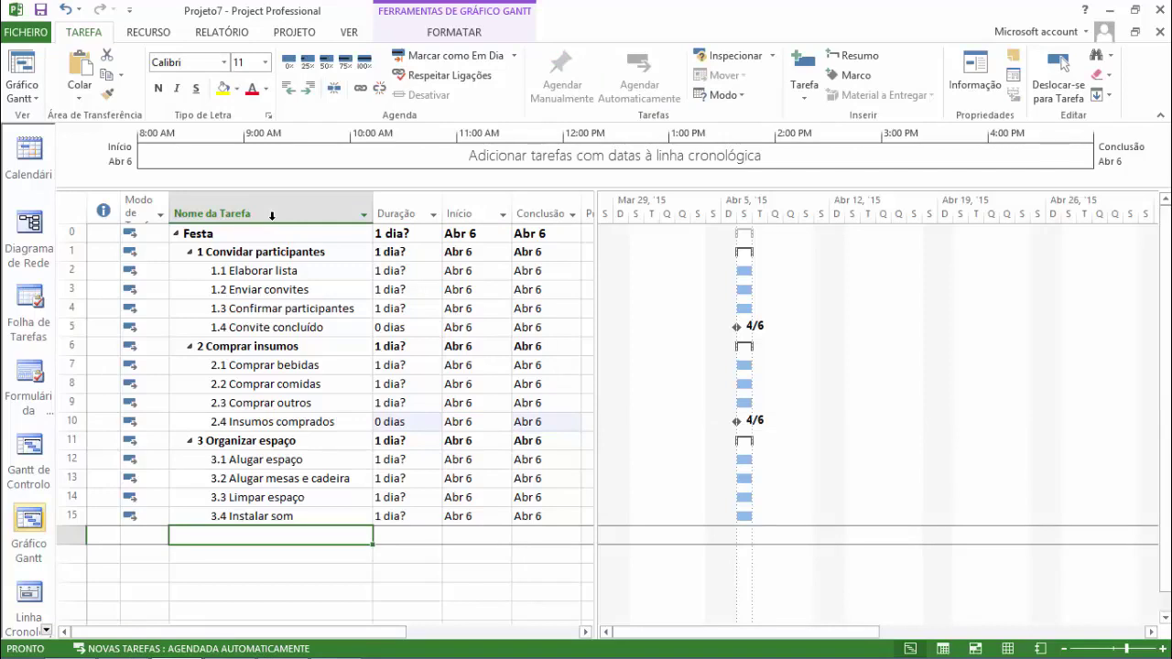
type("Espaç")
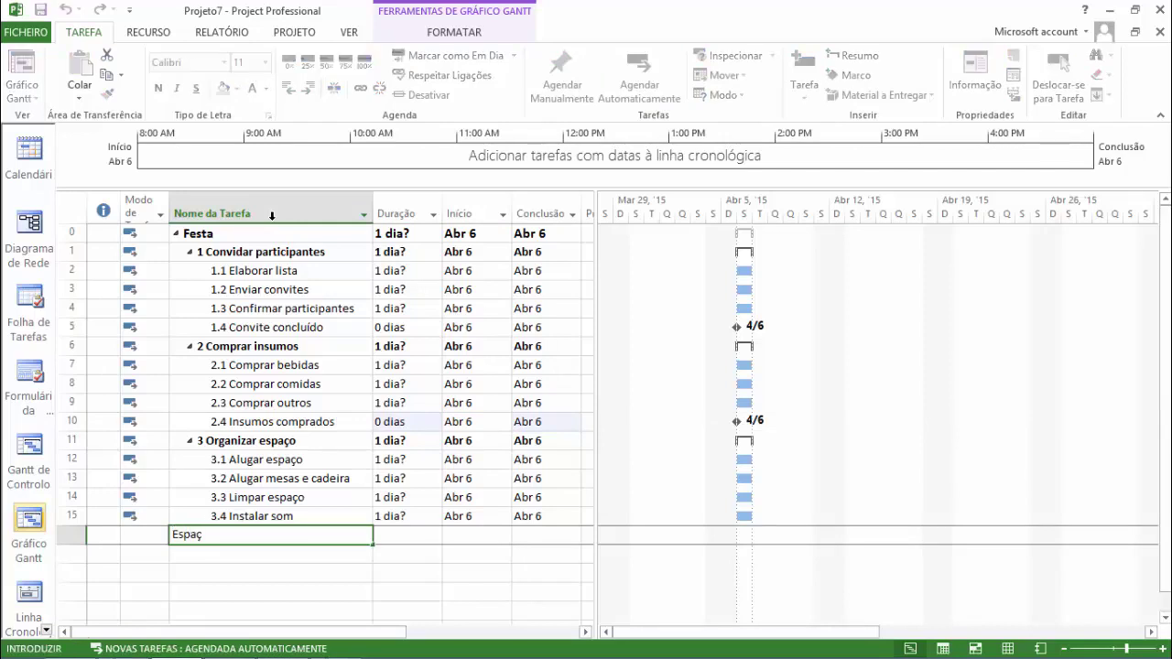
type("o organizaç")
key("Escape")
key("Return")
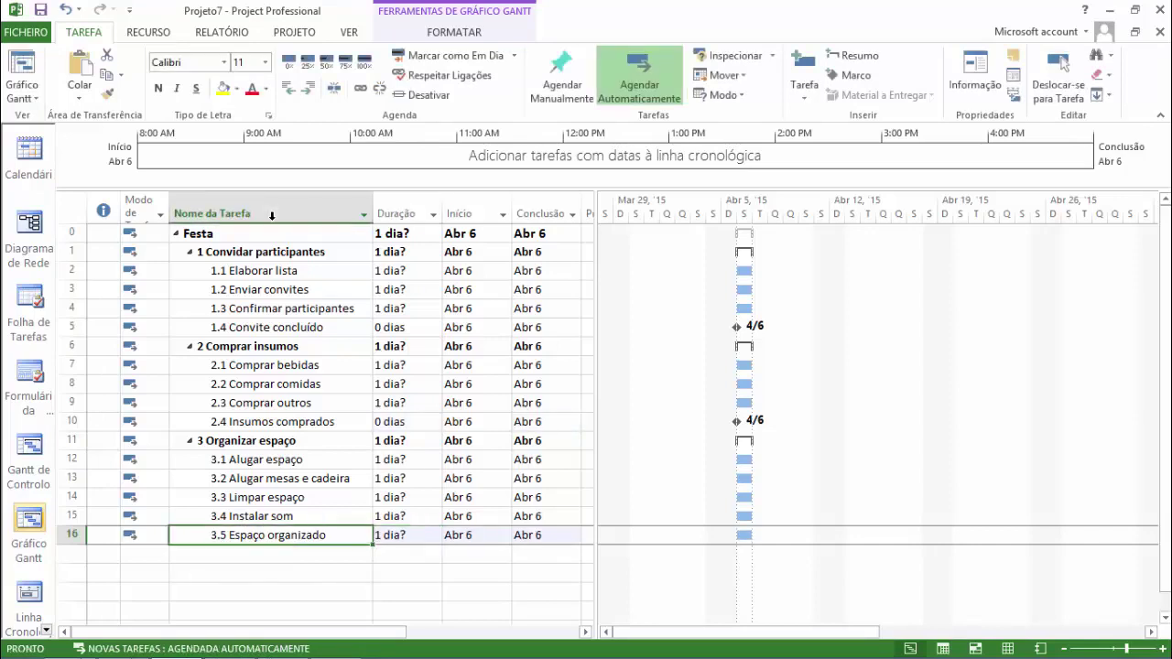
Step: Set the duration of "Espaço organizado" to 0 days
key("Up")
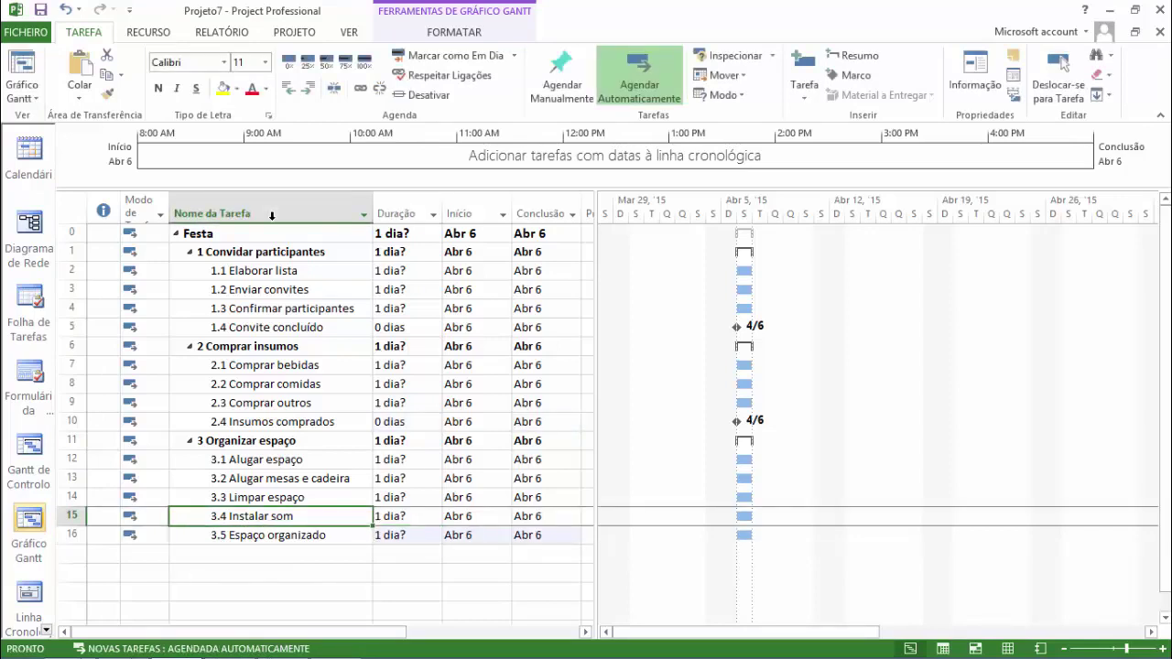
key("Down")
key("Right")
type("0")
key("Tab")
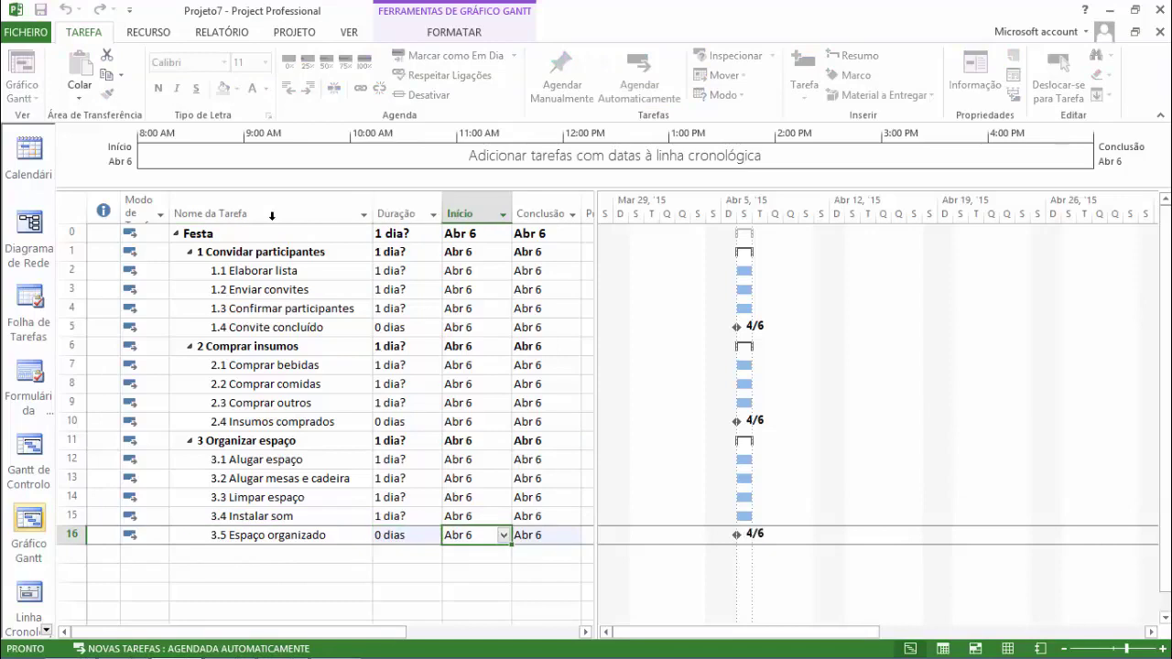
Step: Add a task "Festa preparada" in the empty row below "Espaço organizado"
key("Down")
key("Left")
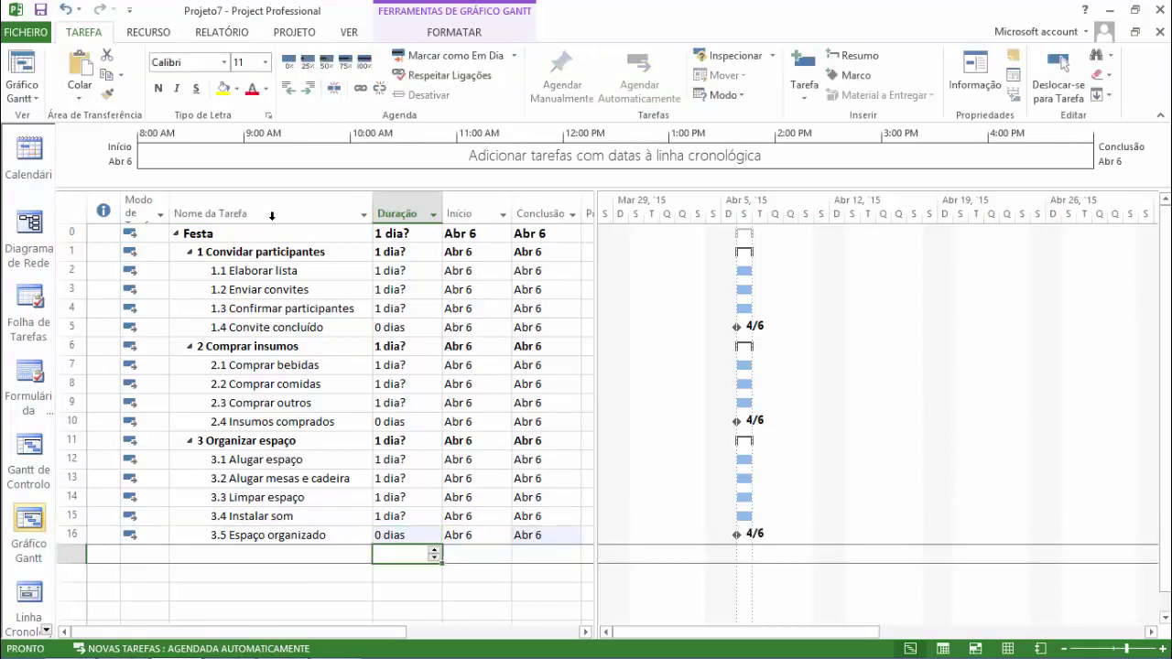
key("Left")
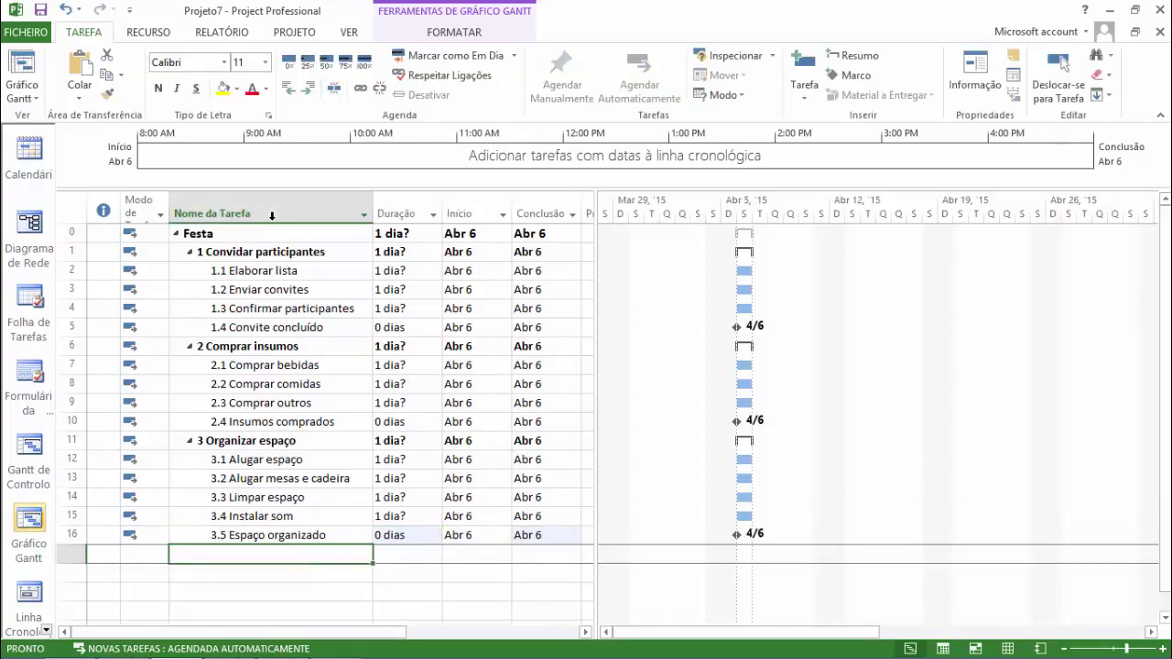
type("Festa")
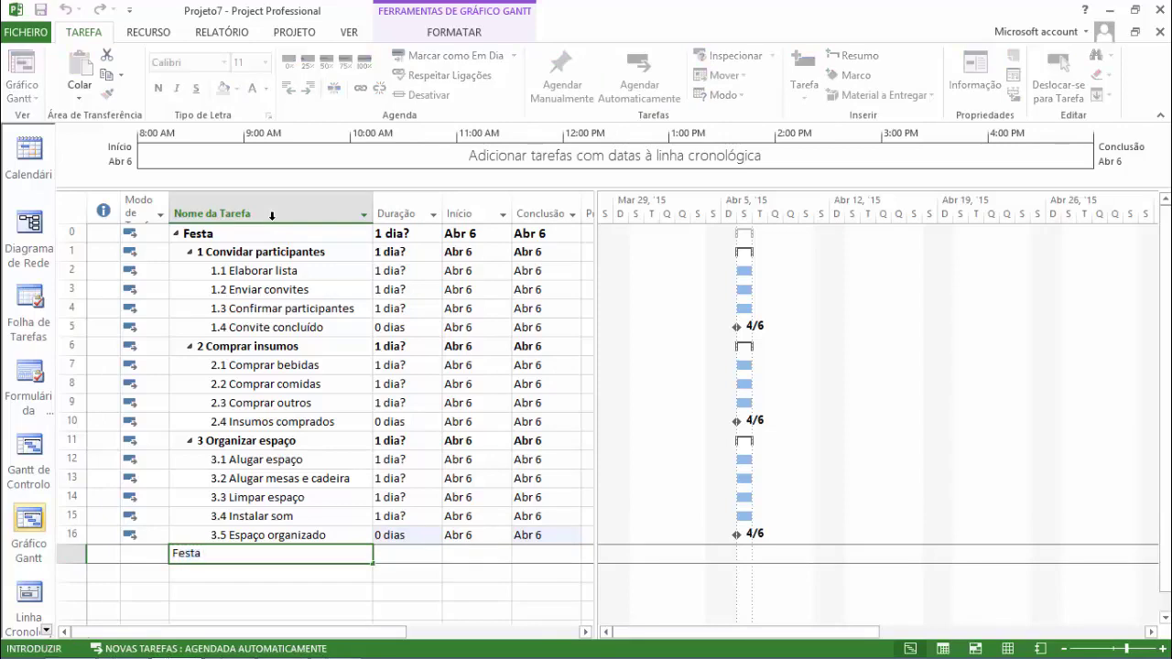
type(" preparada")
key("Tab")
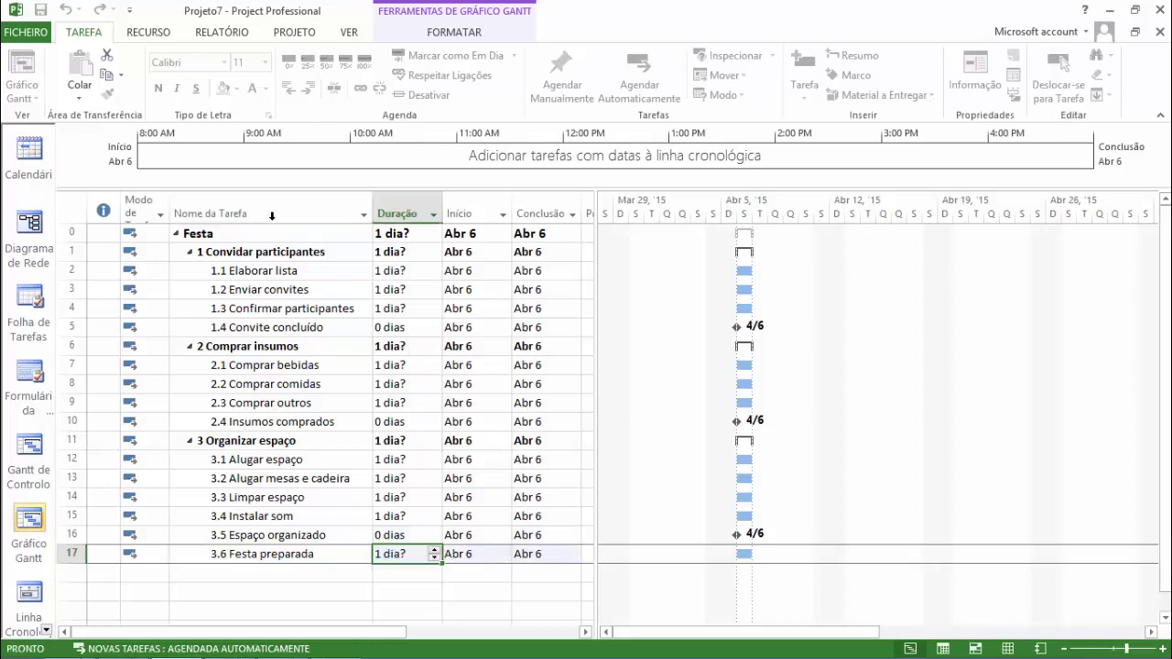
Step: Outdent "Festa preparada" to the same level as the summary tasks and set its duration to 0 days
key("Left")
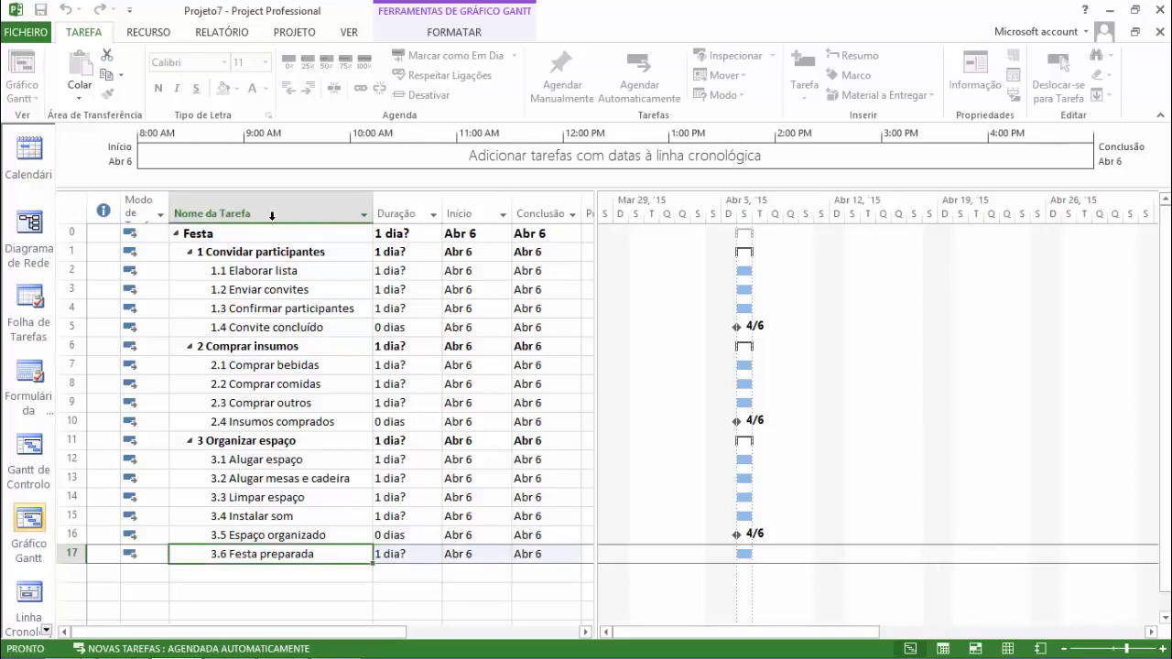
key("Up")
key("Up")
key("Up")
key("Down")
key("Down")
key("Down")
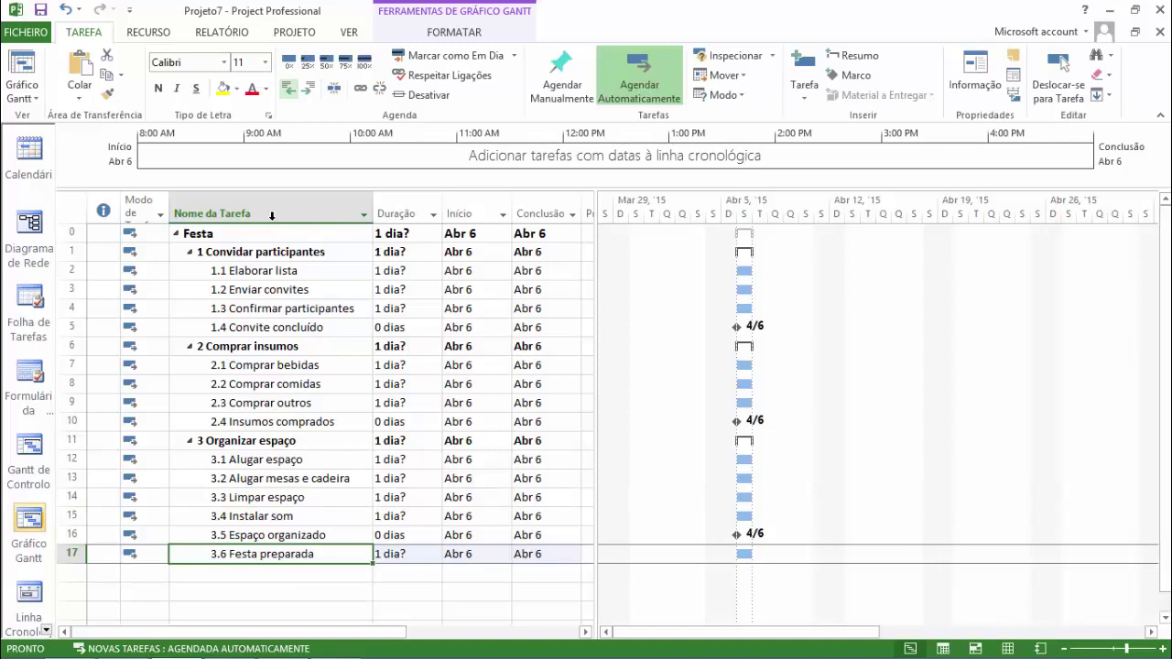
key("alt+shift+Left")
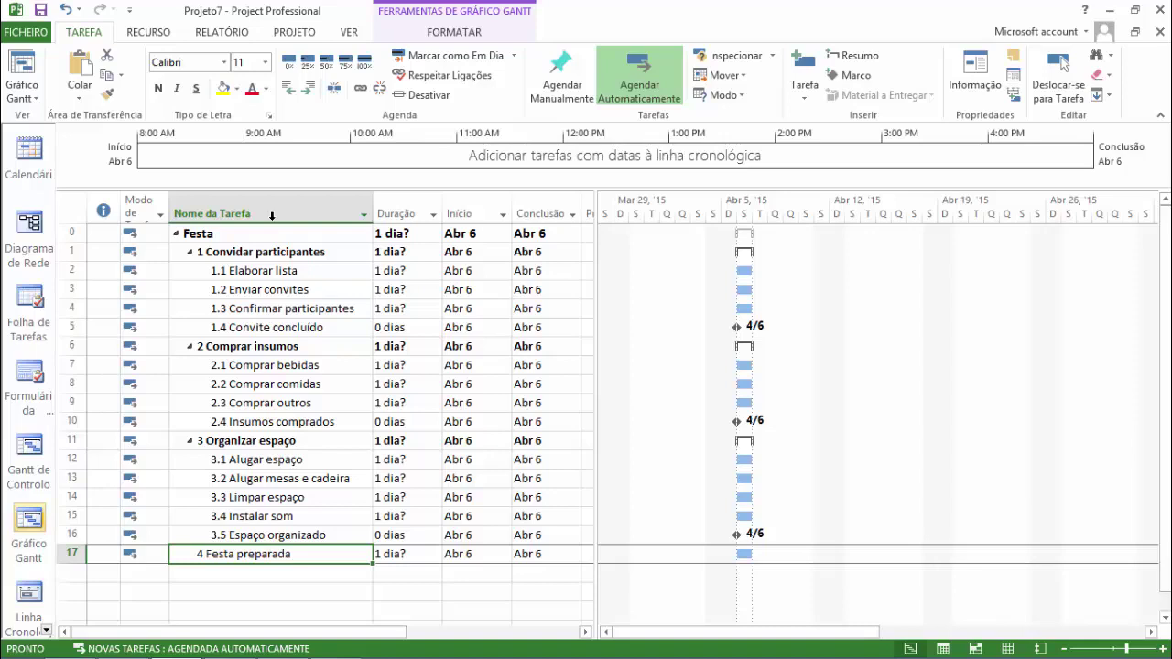
key("Tab")
type("0")
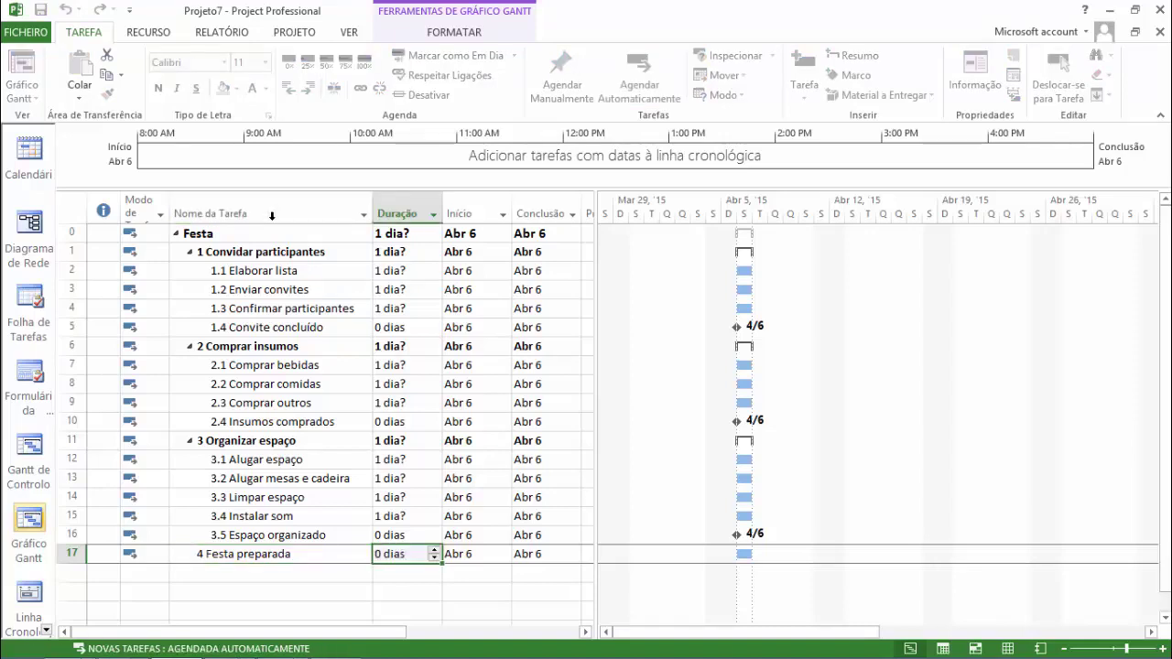
Step: Confirm the 0-day duration of "Festa preparada" and select the milestone "Convite concluído" in the first phase
key("Tab")
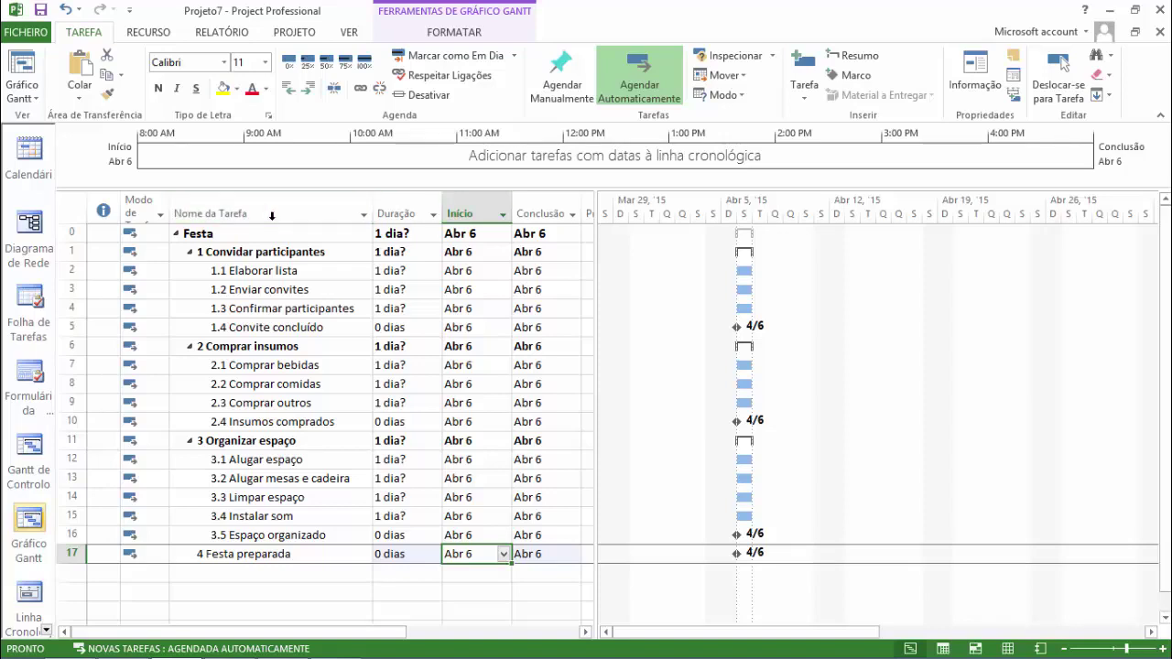
left_click(272, 215)
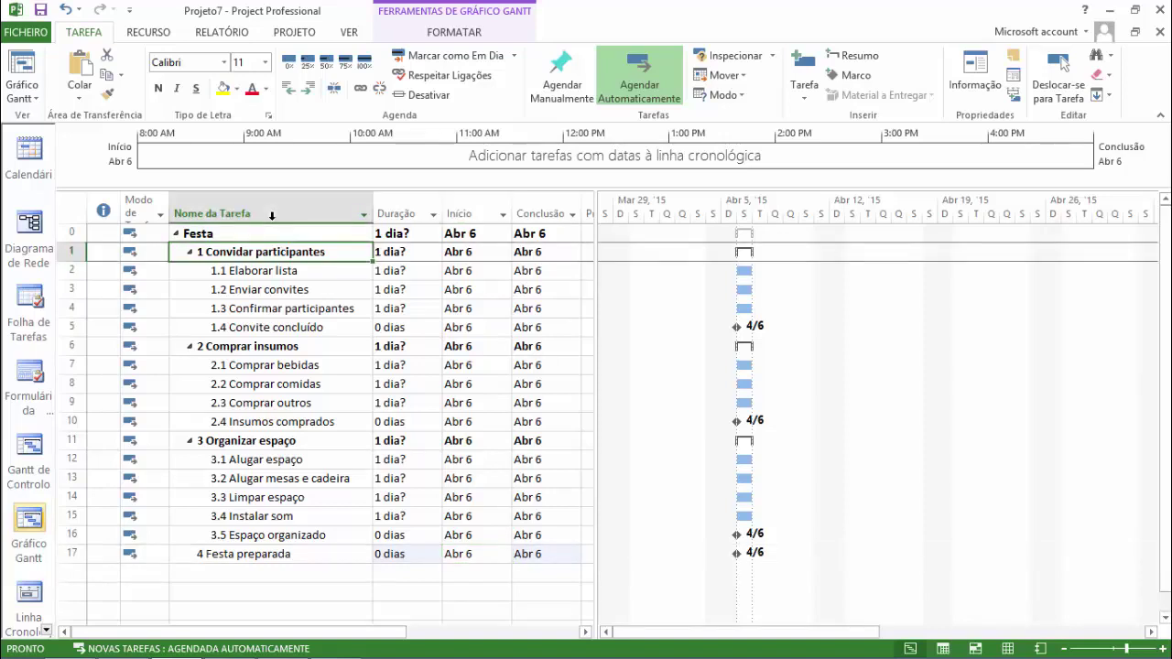
key("Down")
key("Down")
key("Down")
key("Down")
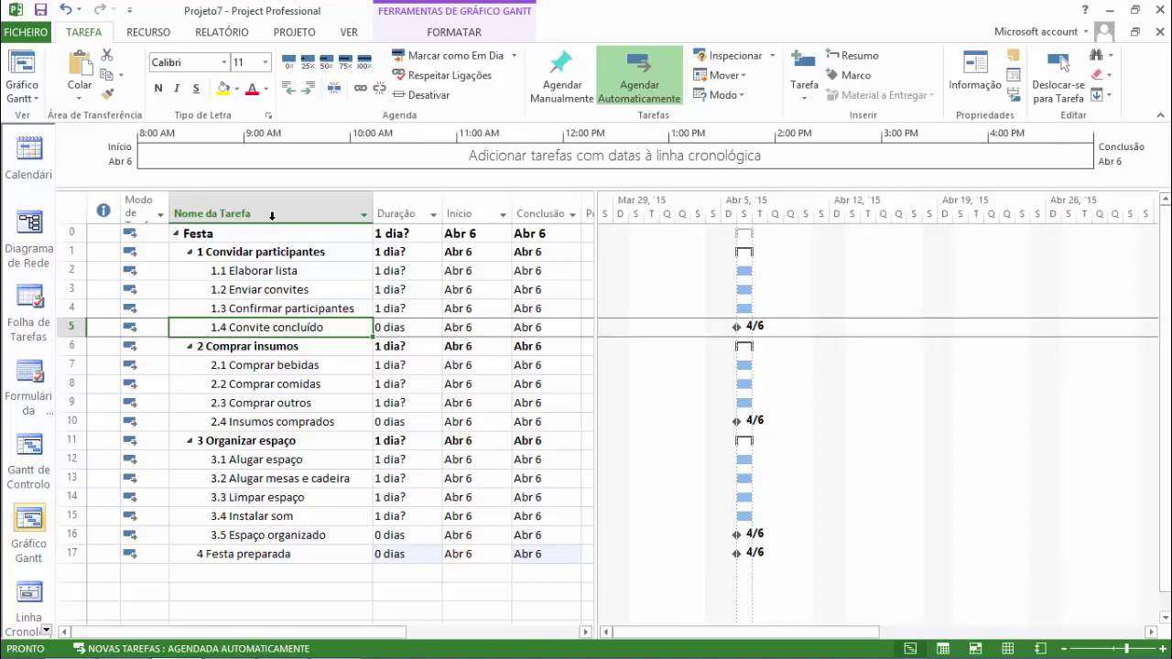
key("Up")
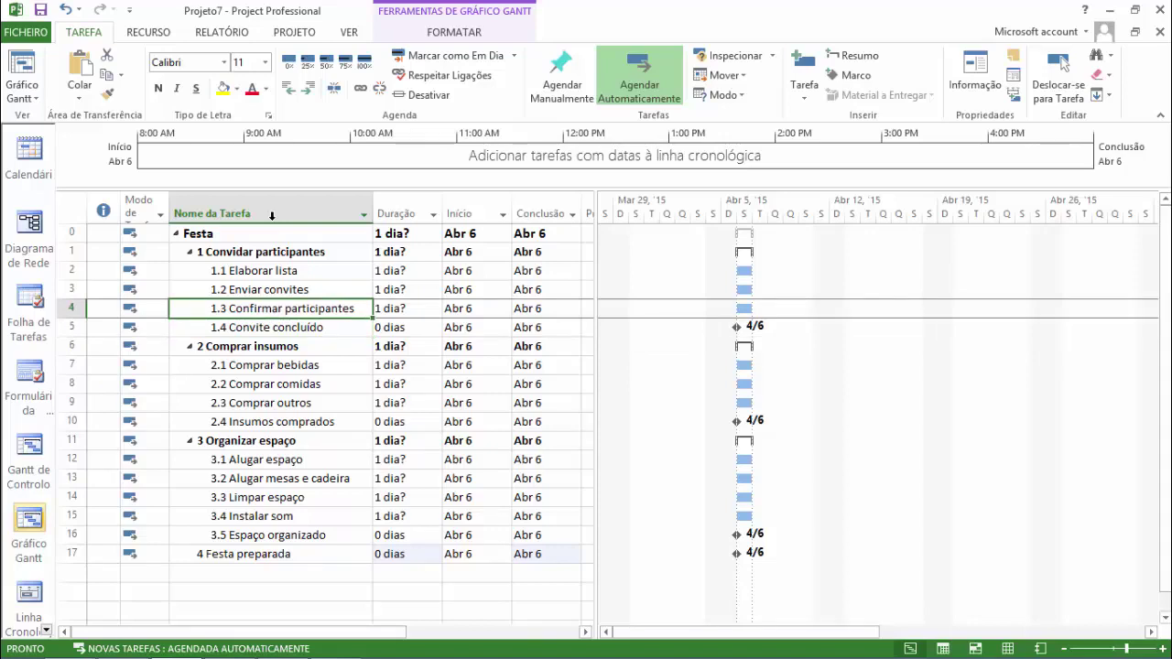
key("Down")
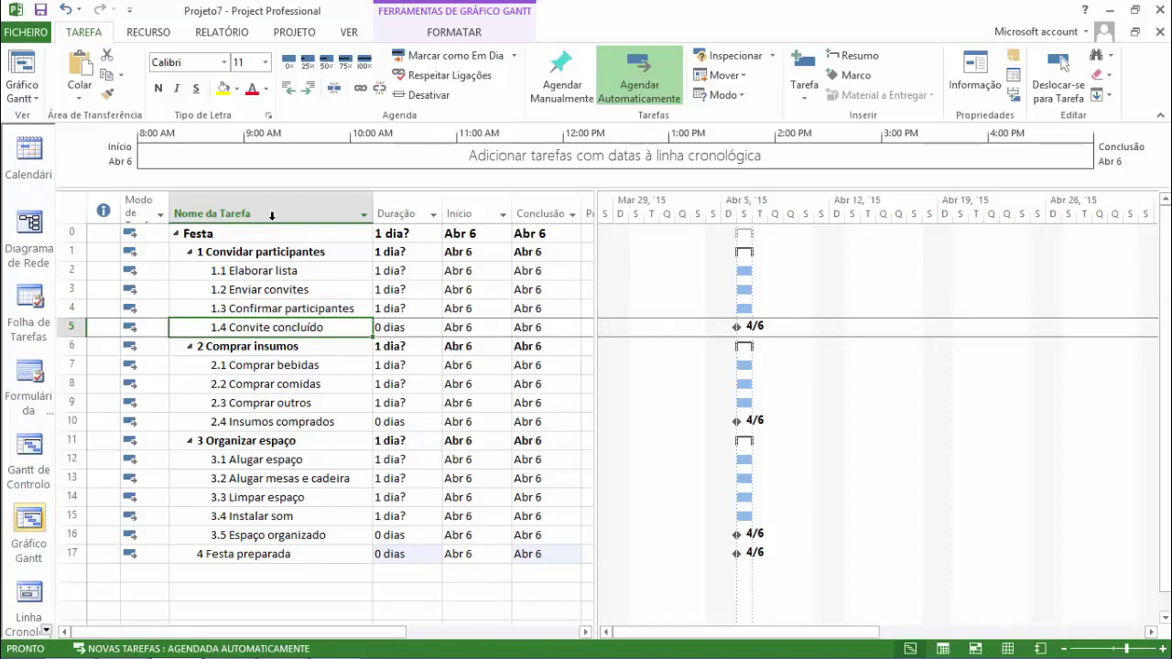
key("Up")
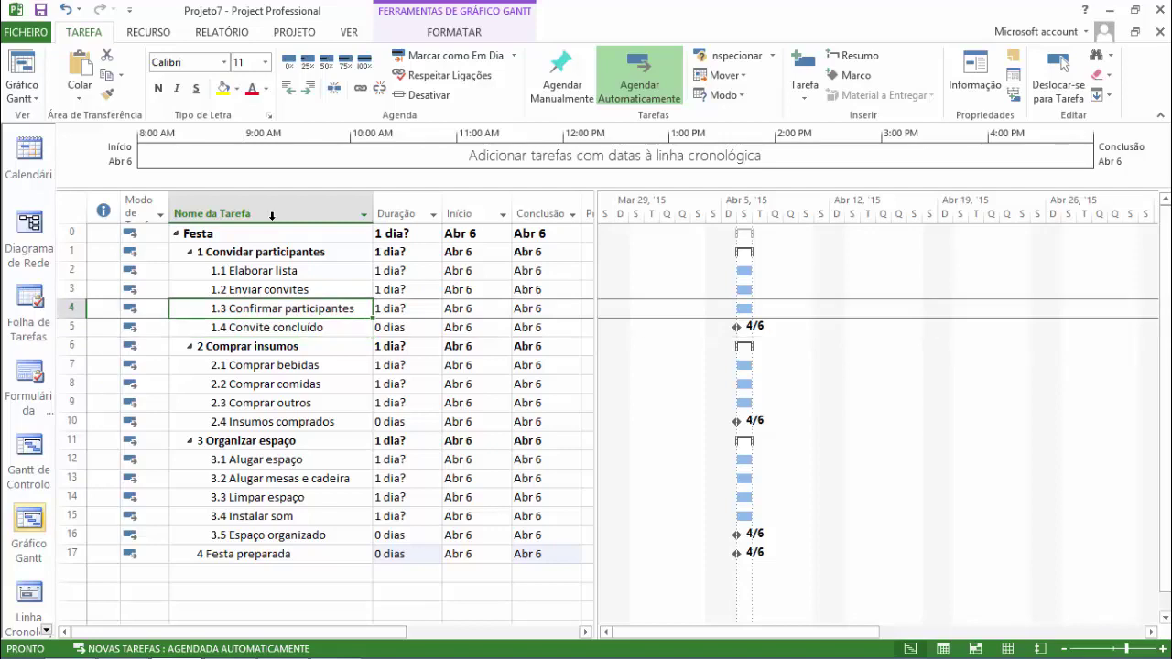
key("Down")
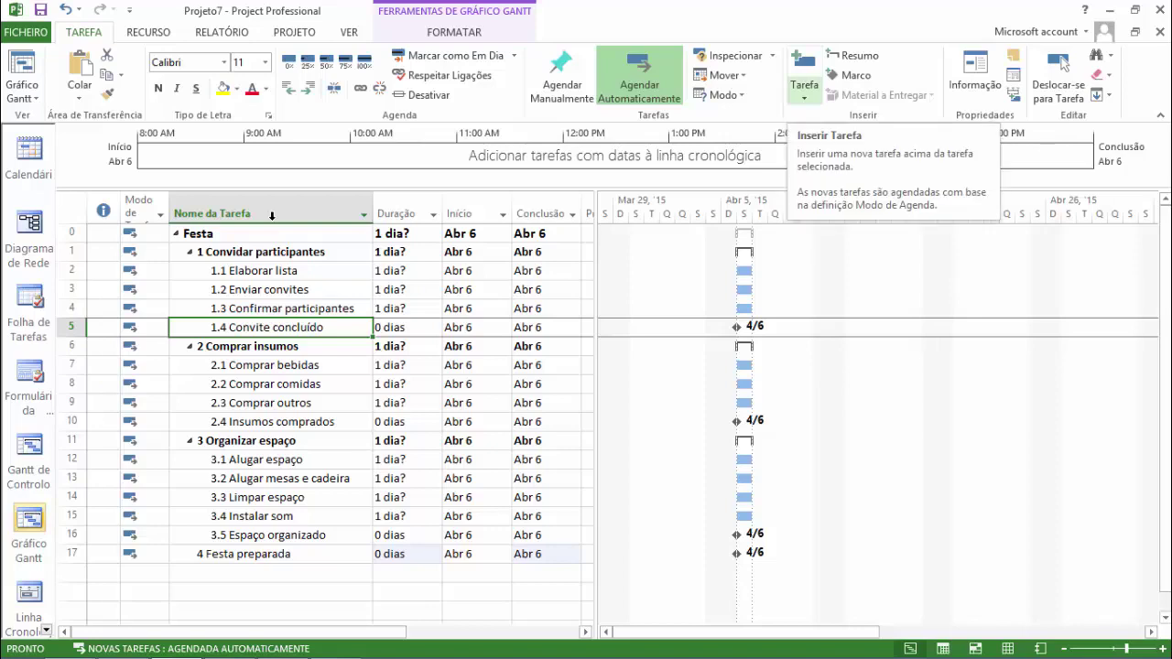
left_click(804, 87)
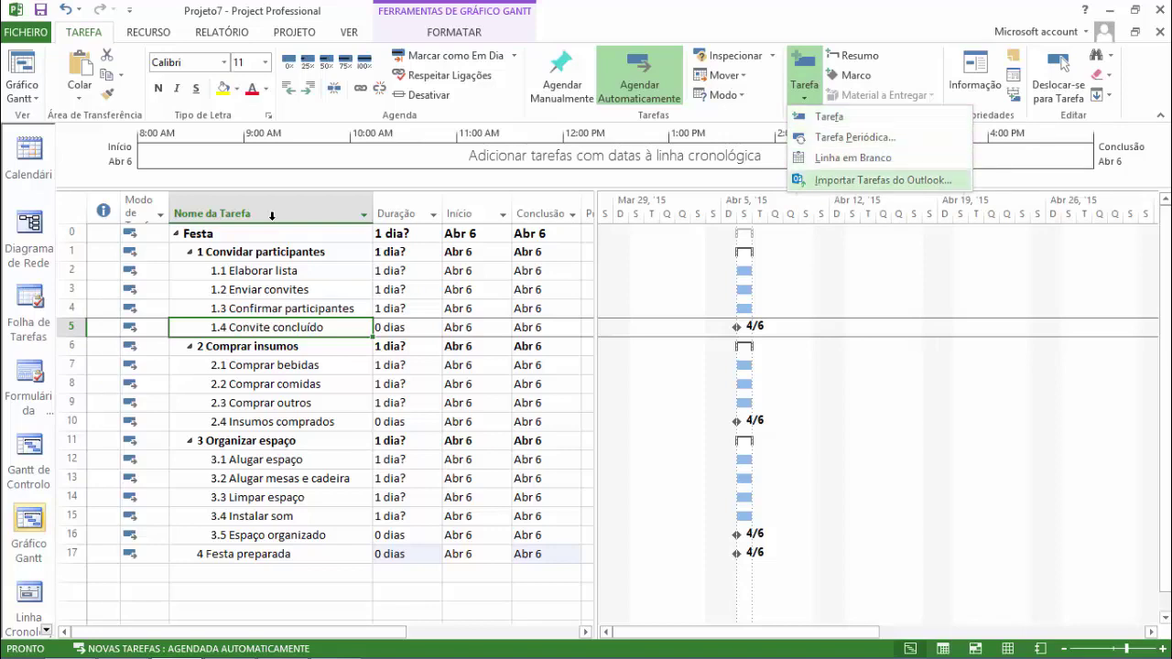
key("Escape")
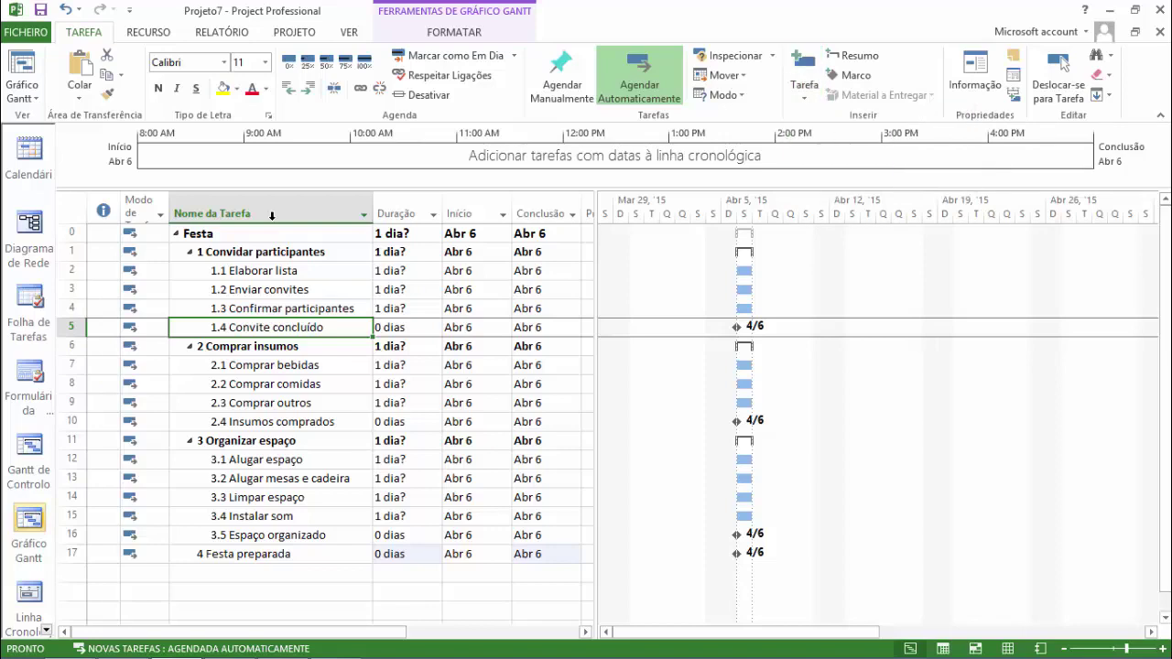
right_click(76, 327)
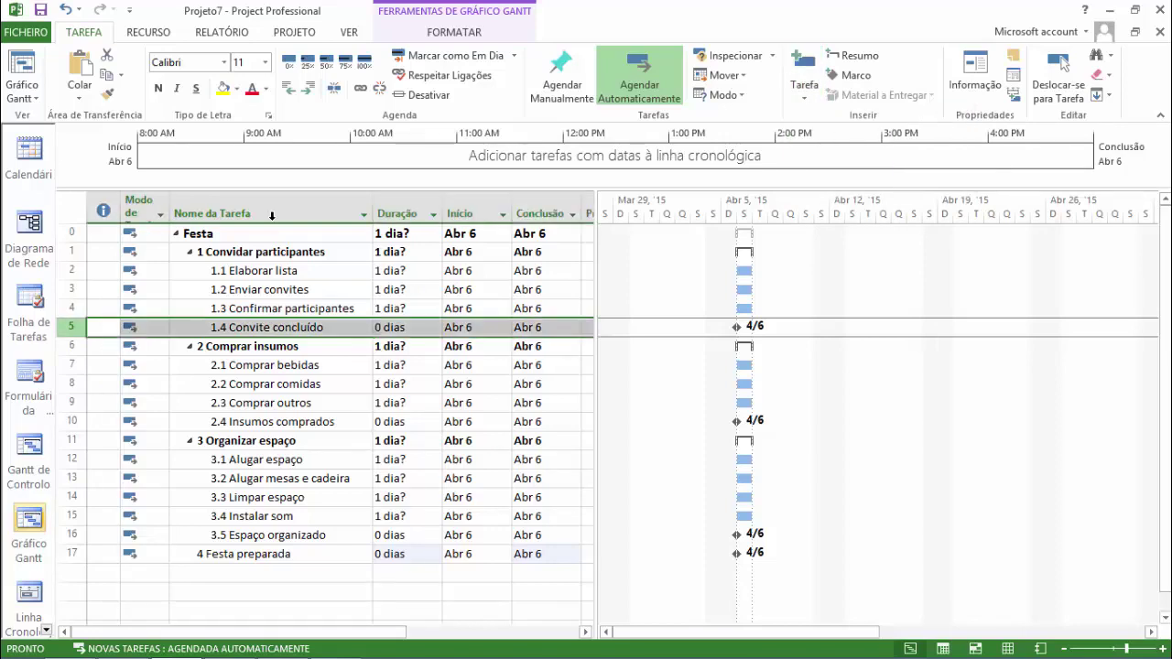
key("Down")
key("Down")
key("Down")
key("Down")
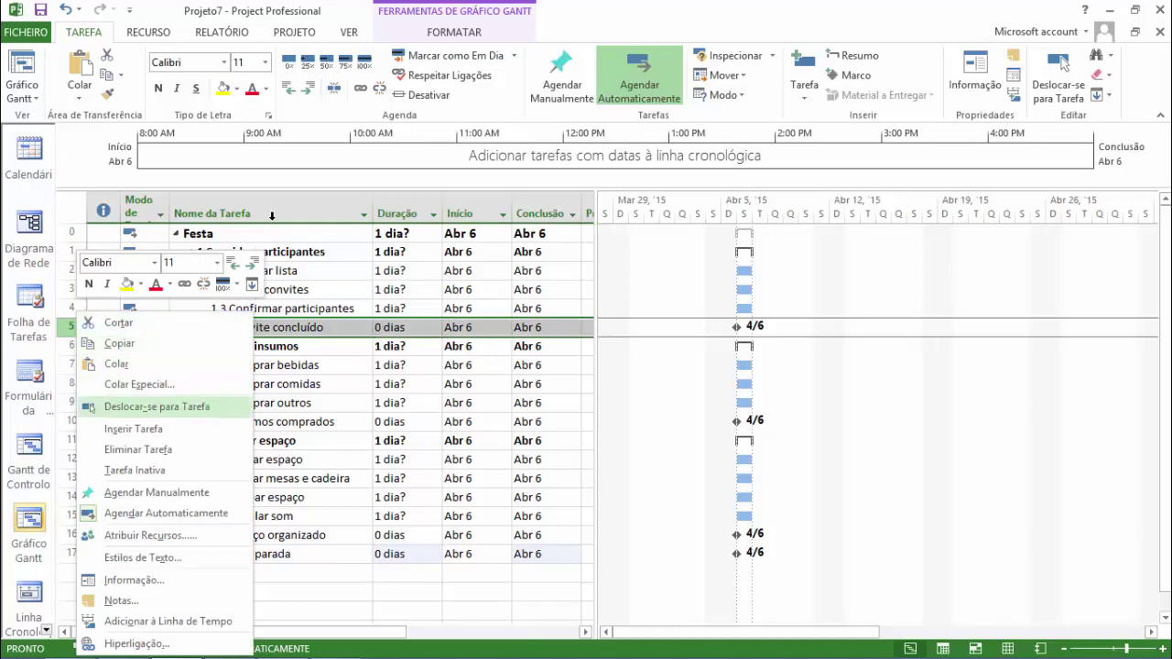
key("Down")
key("Down")
key("Down")
key("Down")
key("Up")
key("Up")
key("Up")
key("Up")
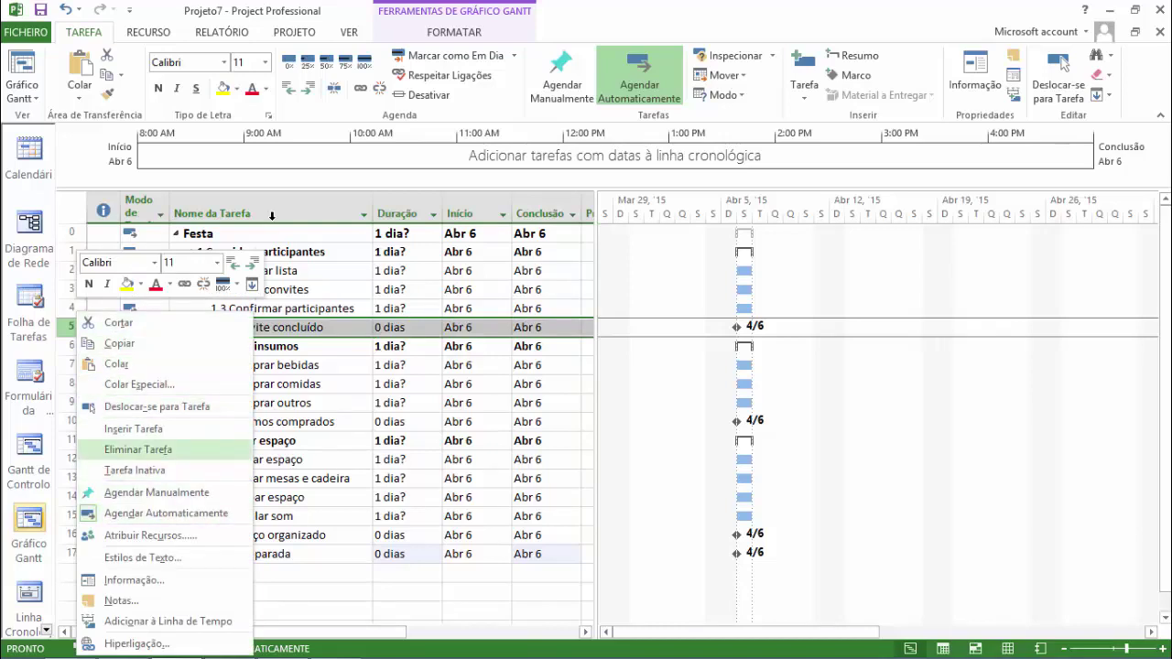
key("Down")
key("Down")
key("Down")
key("Down")
key("Down")
key("Down")
key("Down")
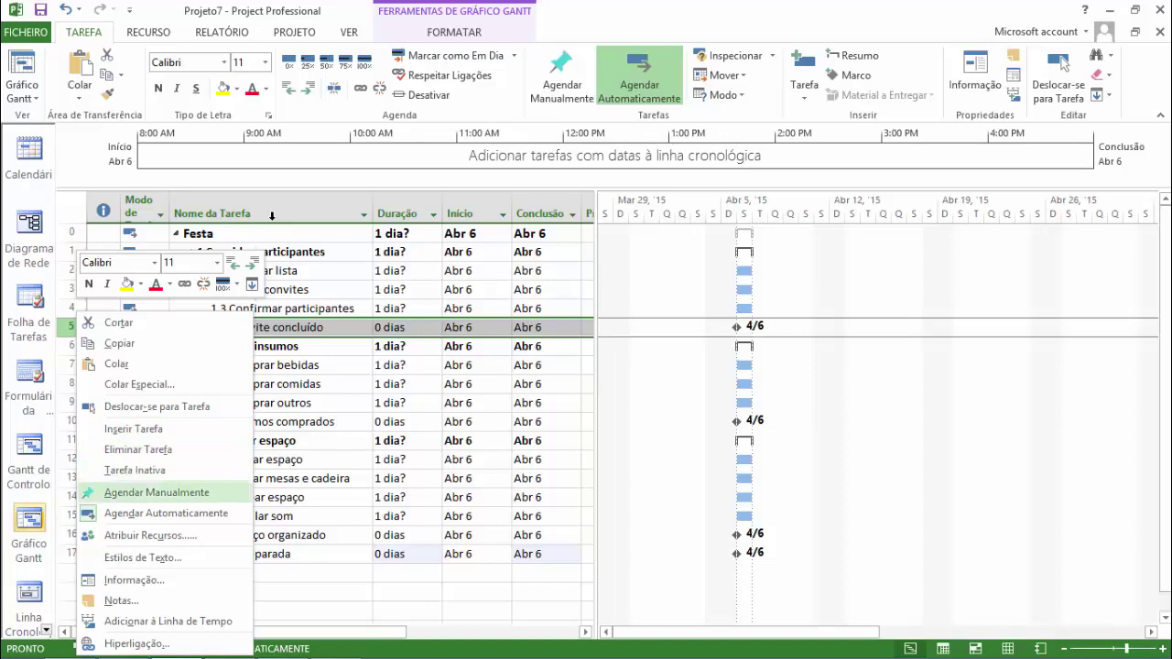
key("Up")
key("Up")
key("Up")
key("Up")
key("Up")
key("Up")
key("Up")
key("Up")
key("Up")
key("Down")
key("Down")
key("Down")
key("Down")
key("Down")
key("Down")
key("Down")
key("Down")
key("Down")
key("Down")
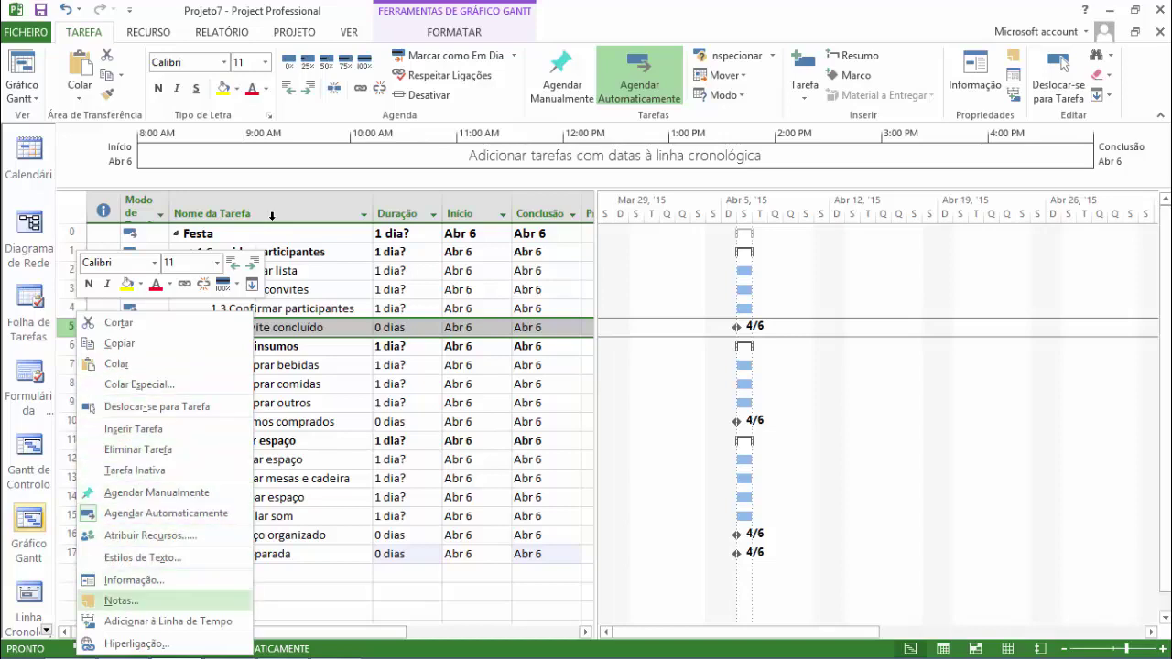
key("Down")
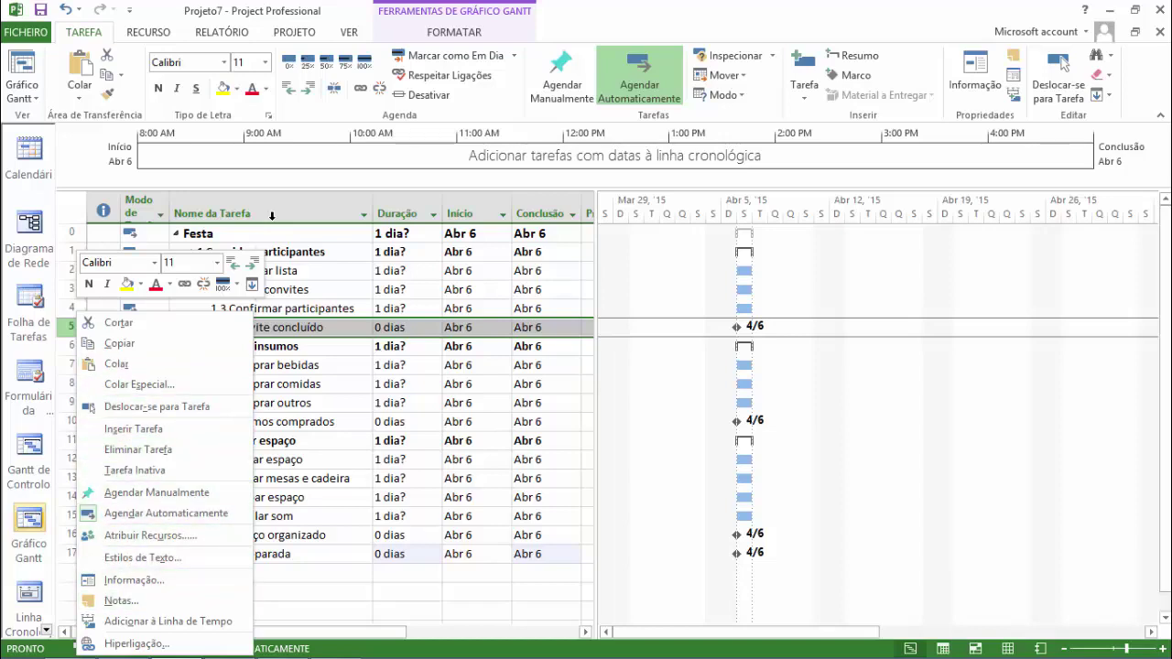
key("Escape")
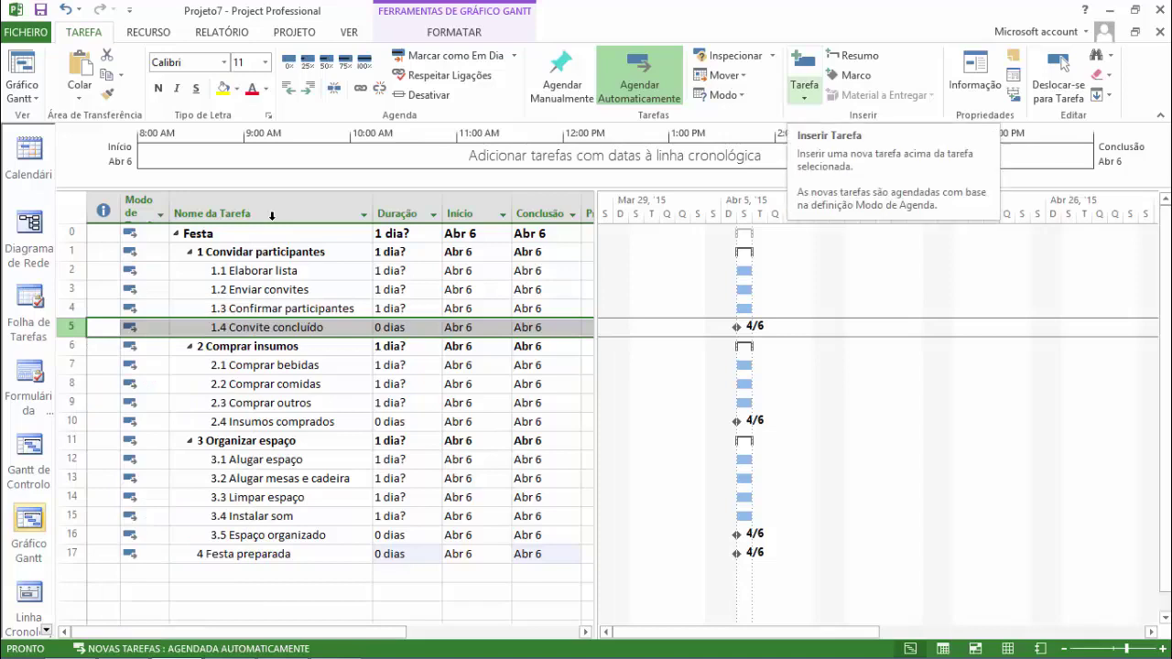
Step: Start inserting a recurring task above "Convite concluído" and name it "Revisar lista"
key("Down")
key("Down")
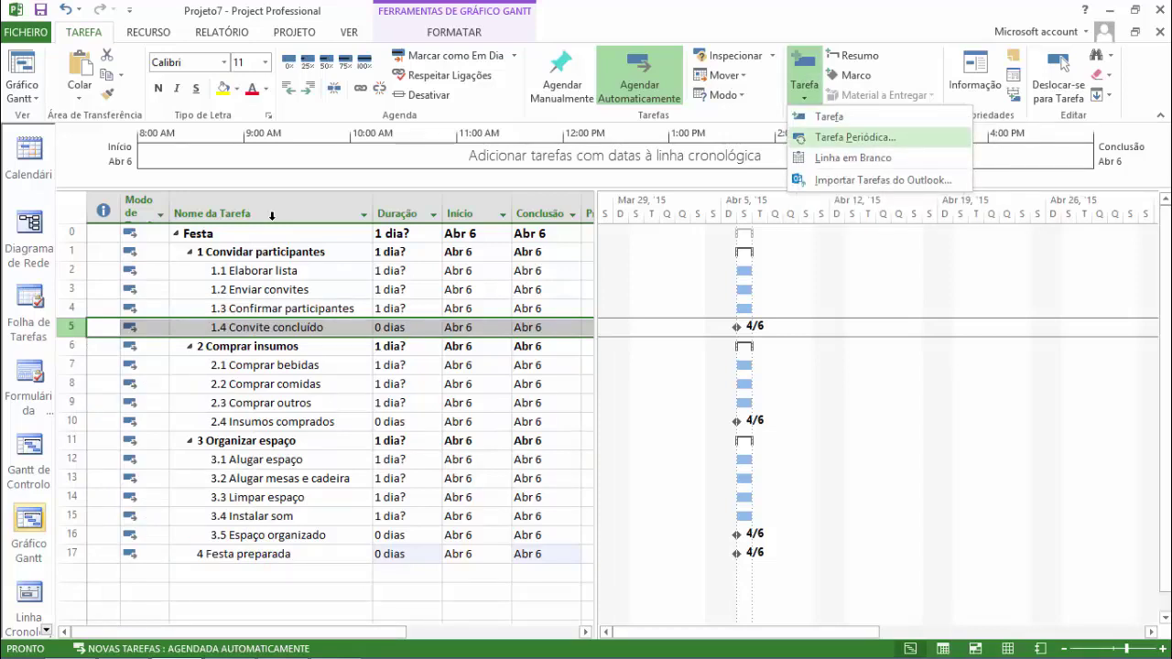
key("shift+F10")
key("Escape")
key("Return")
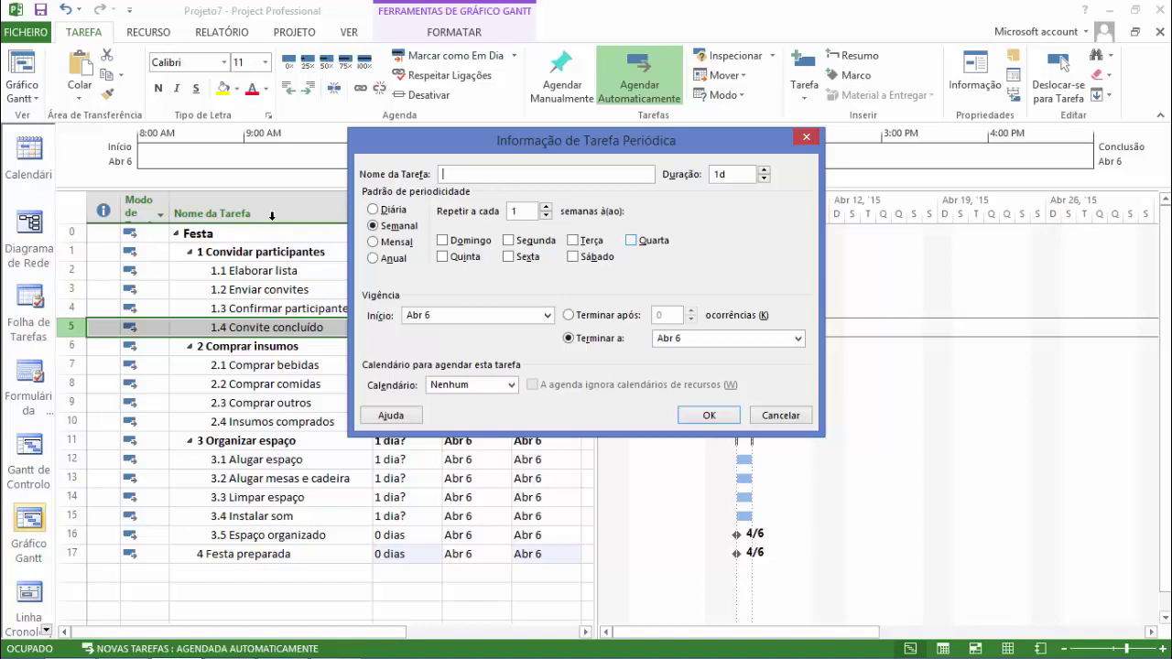
type("Revisar lista")
Step: Set the recurrence pattern of "Revisar lista" to daily, every 2 days
key("alt+d")
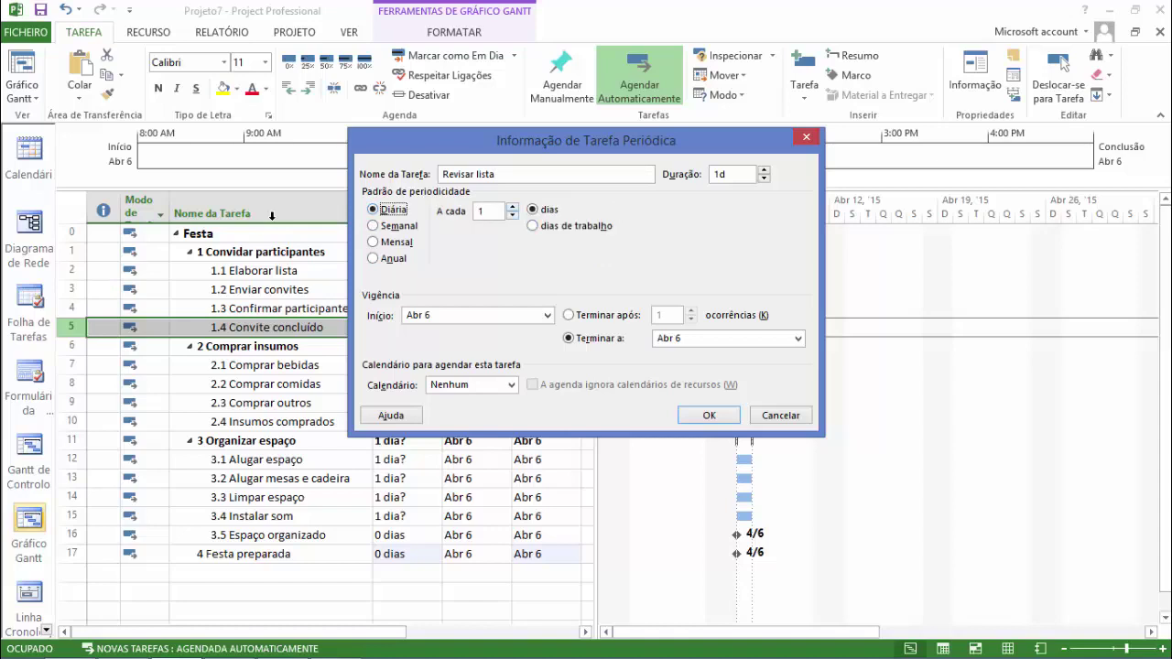
key("Down")
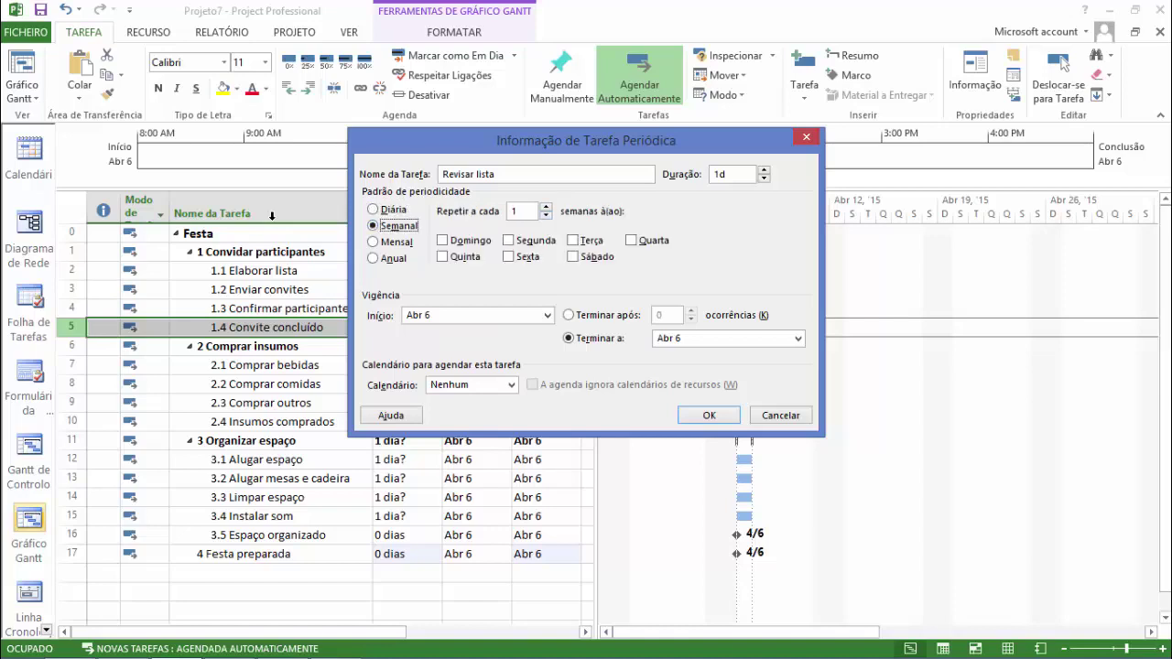
key("Tab")
key("Up")
key("shift+Tab")
key("Up")
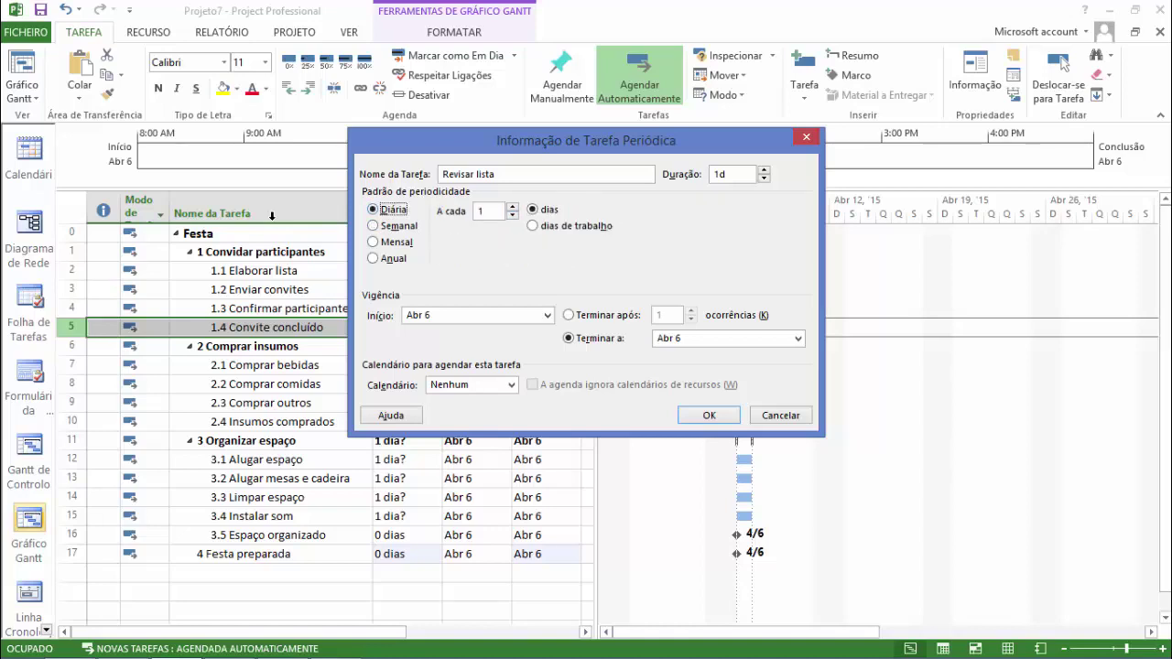
key("Tab")
key("Up")
Step: Set the recurrence to end after 3 occurrences and create the recurring task
left_click(799, 339)
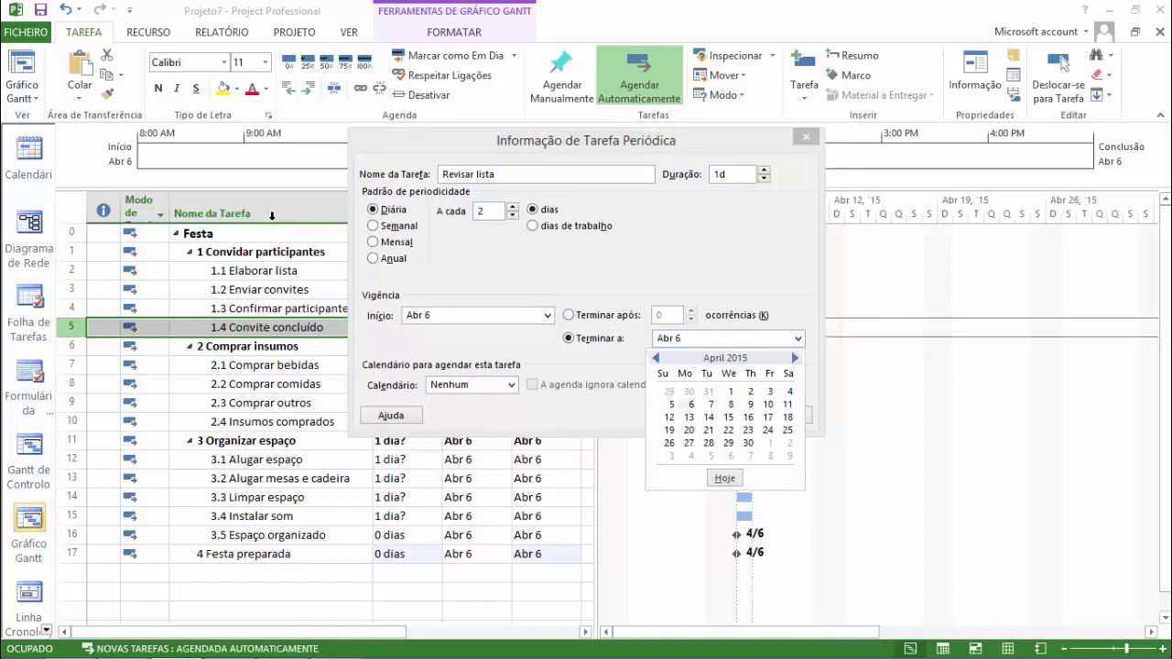
key("Escape")
left_click(568, 315)
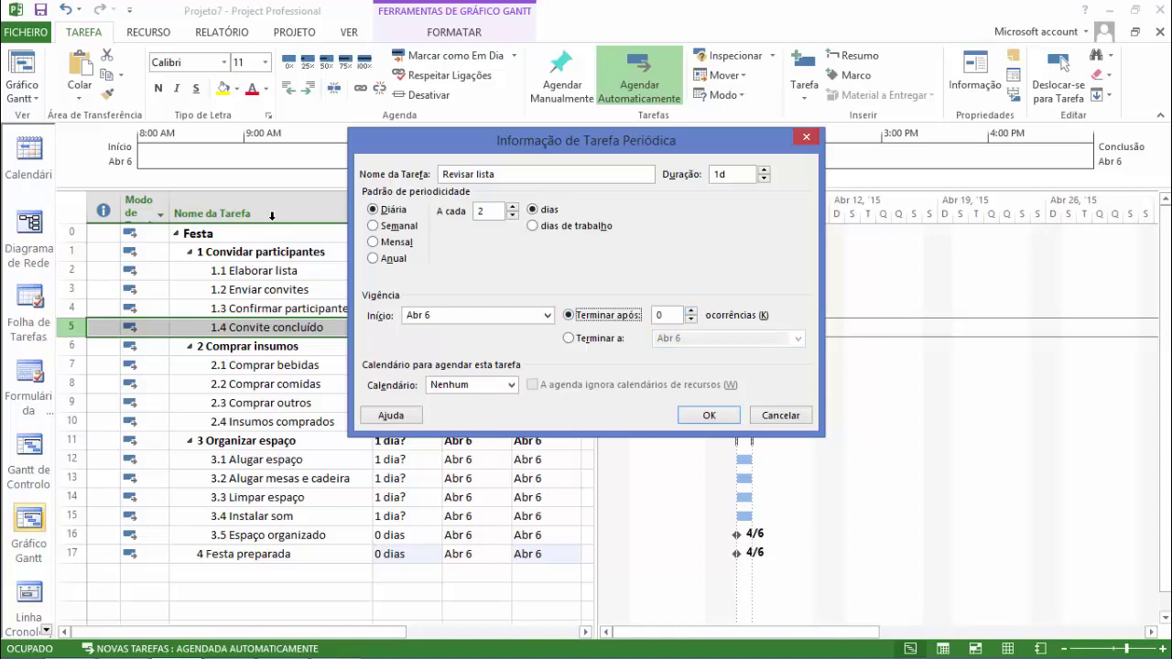
left_click(692, 310)
key("Up")
key("alt+a")
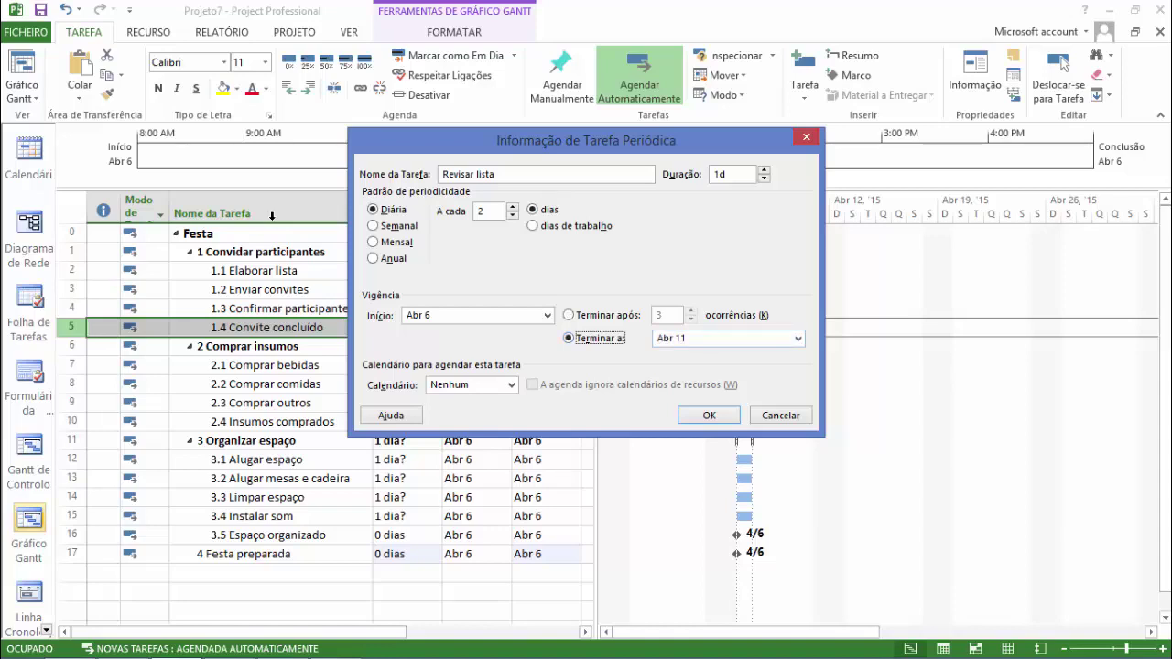
key("alt+p")
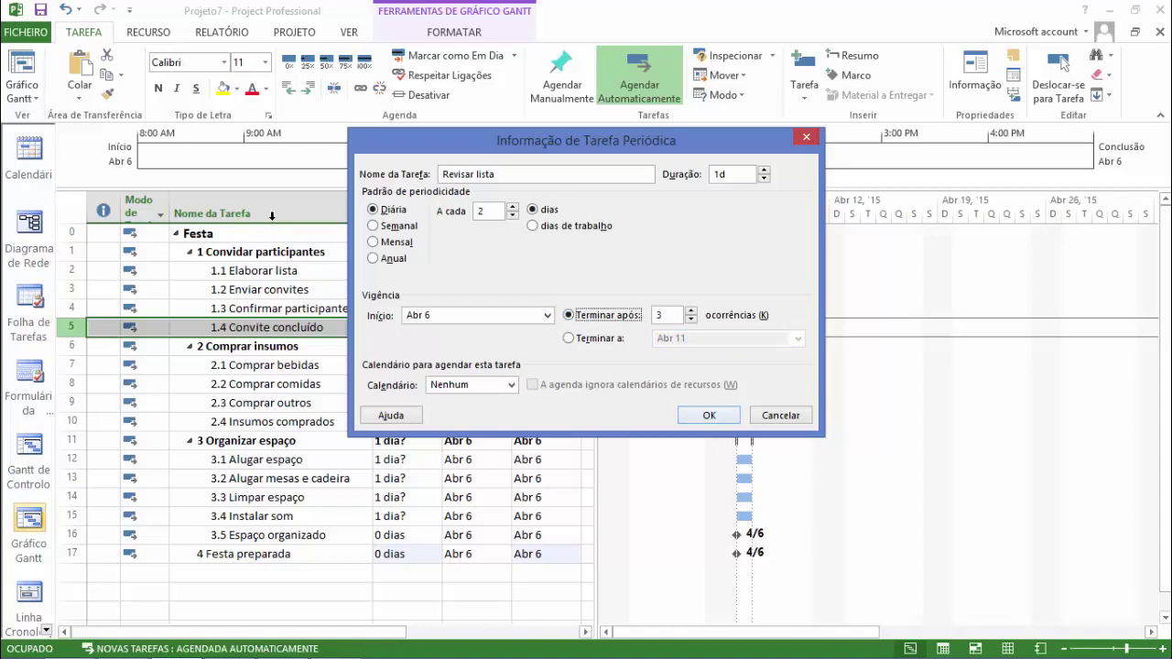
key("Return")
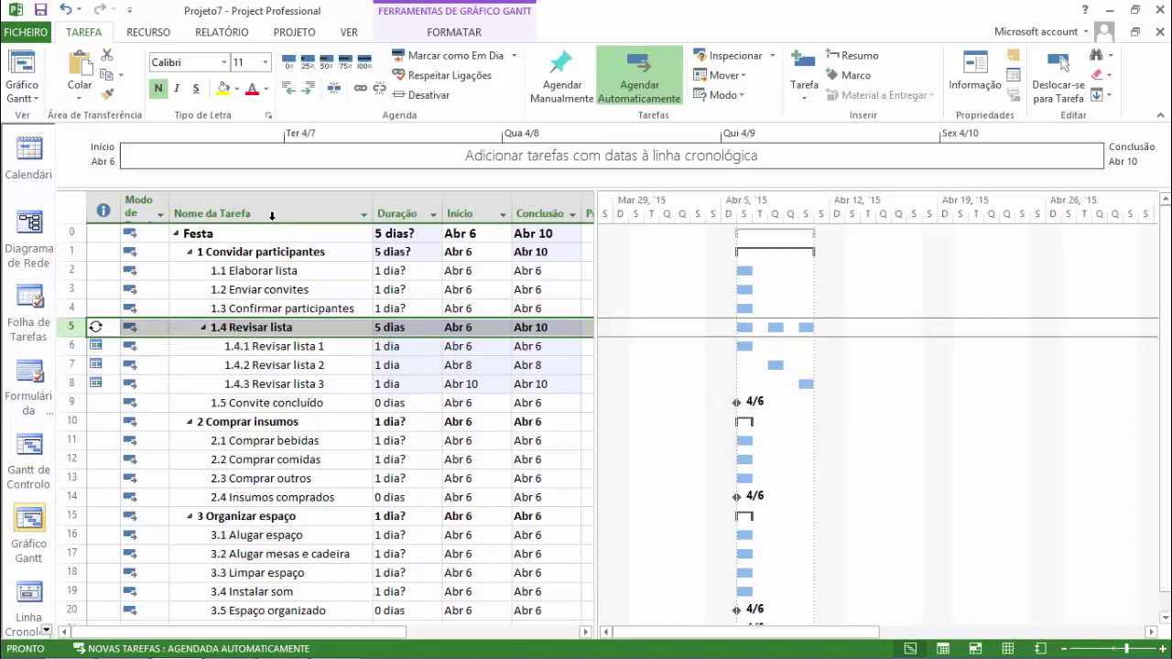
Step: Examine the recurring task "Revisar lista" and the start dates of its individual occurrences
key("Down")
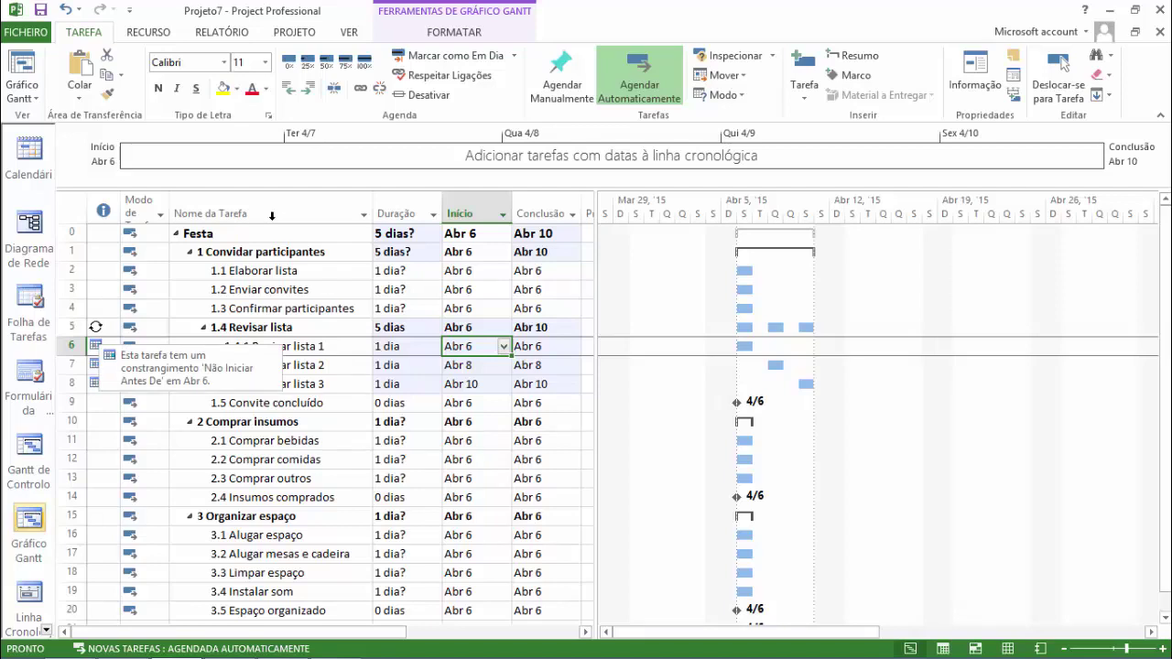
key("Up")
key("Left")
key("Left")
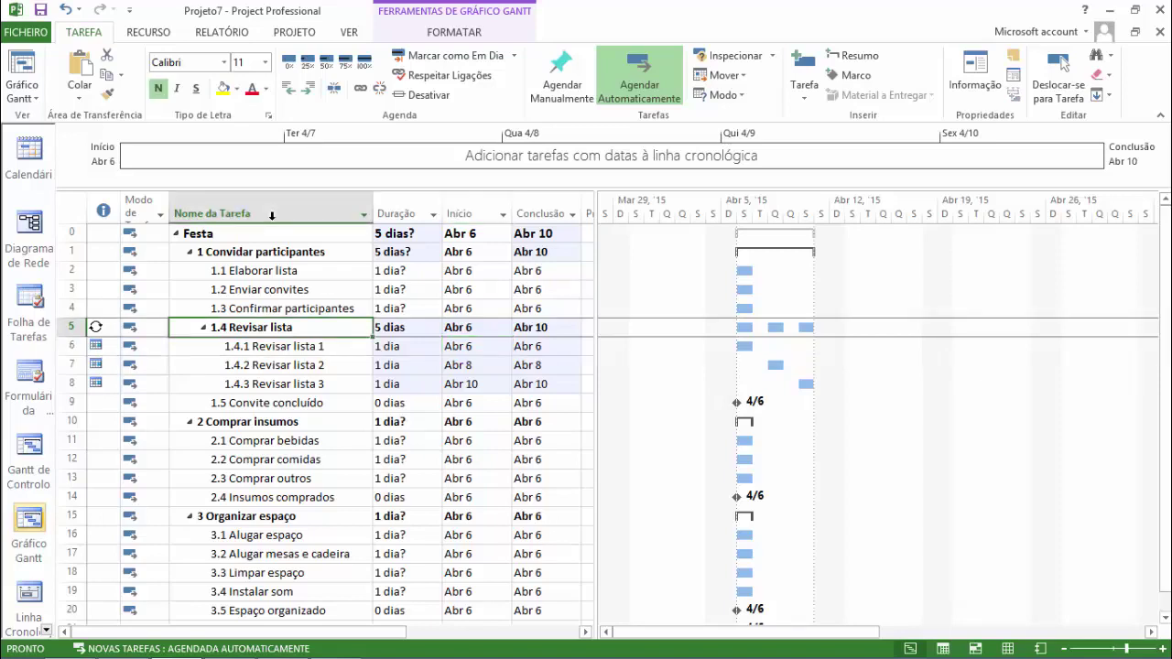
key("Down")
key("Right")
key("Right")
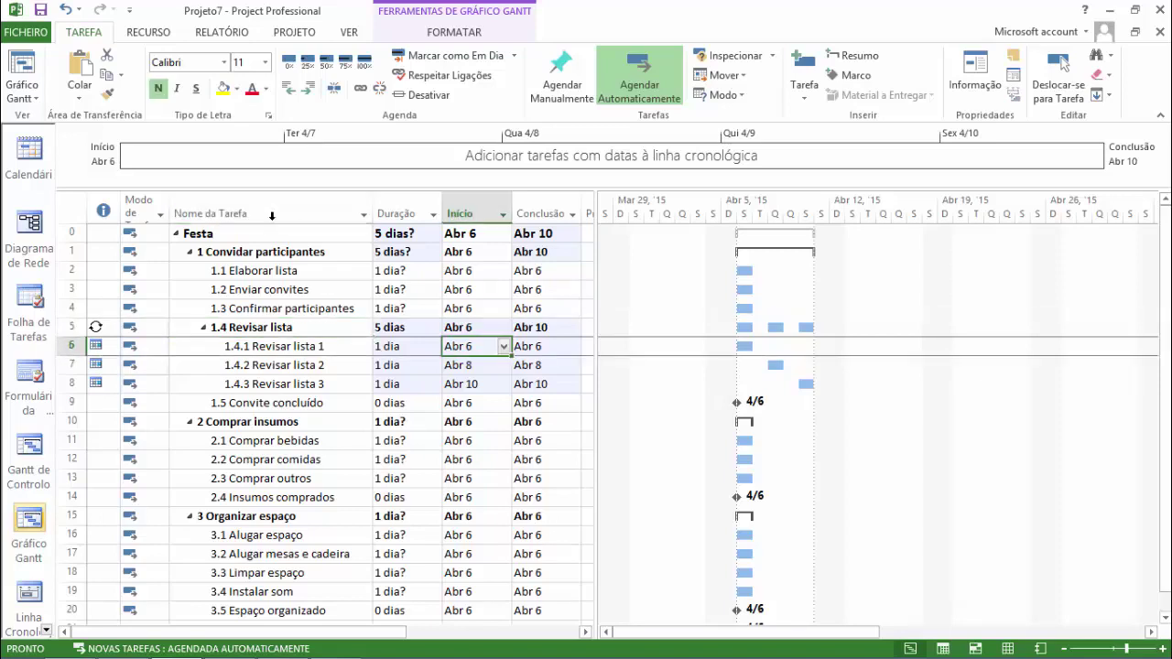
key("Down")
key("Down")
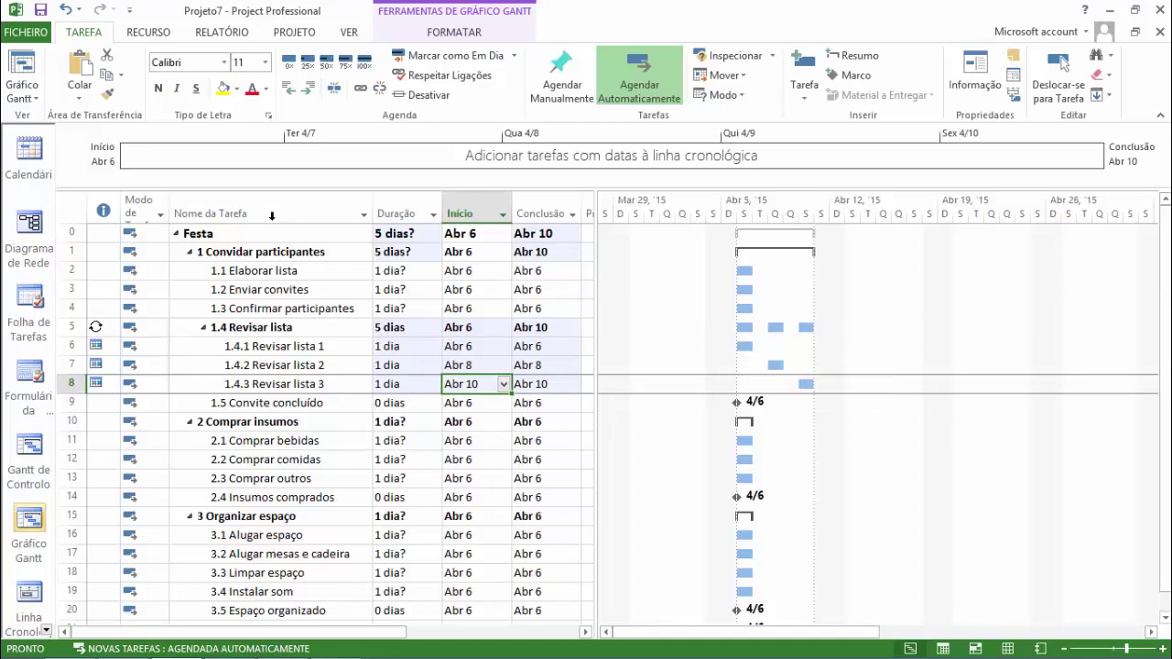
key("Up")
key("Up")
key("Up")
key("Left")
key("Left")
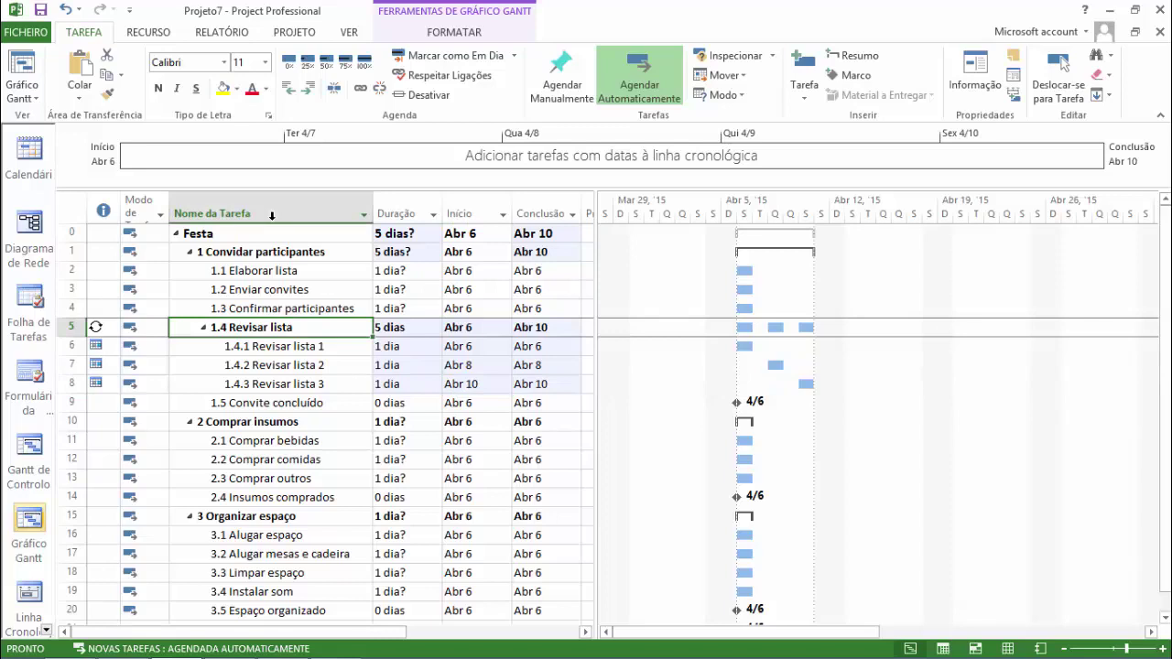
key("Down")
key("Down")
key("Down")
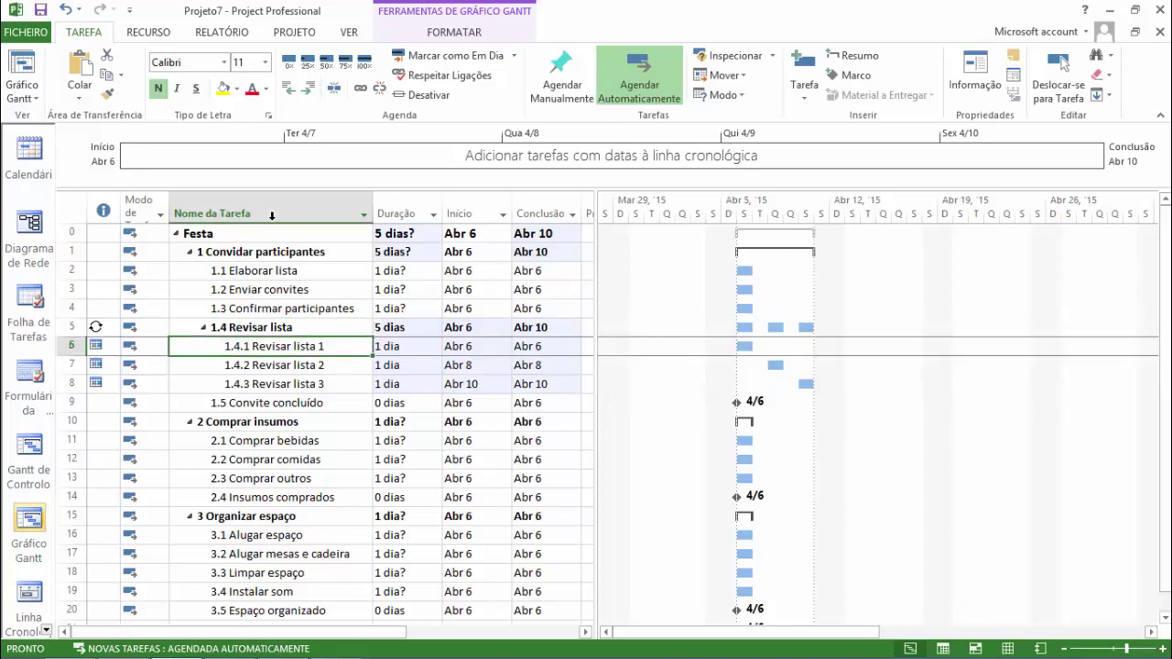
key("Up")
key("Up")
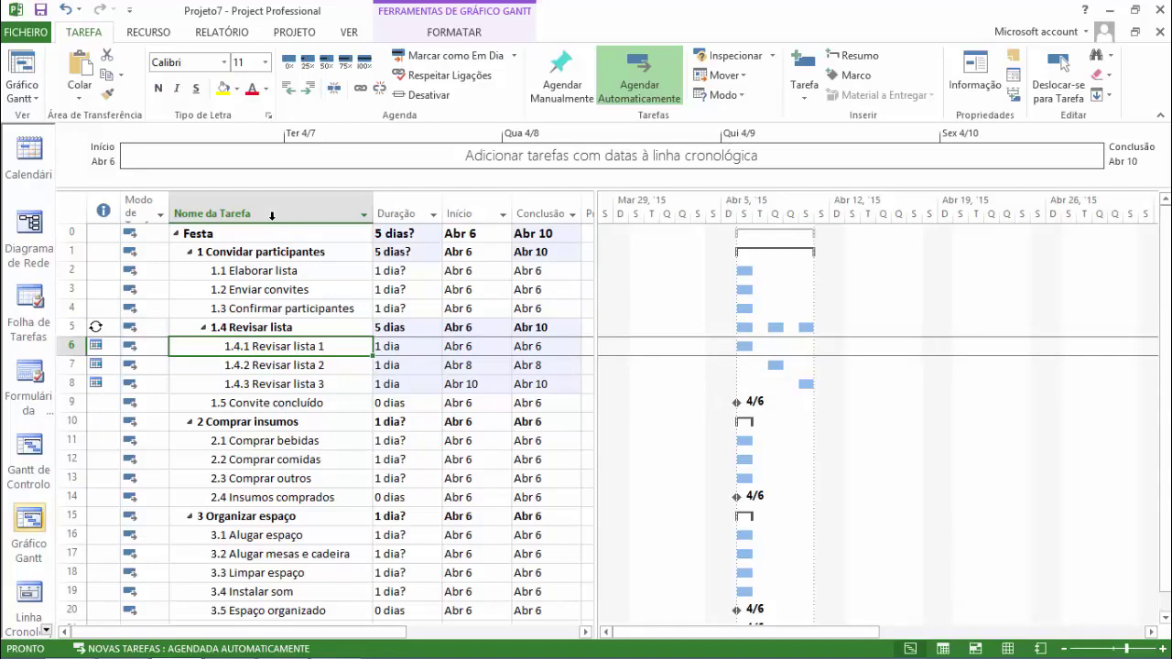
Step: Collapse the occurrences under "Revisar lista" and expand them again
key("Up")
key("alt+shift+minus")
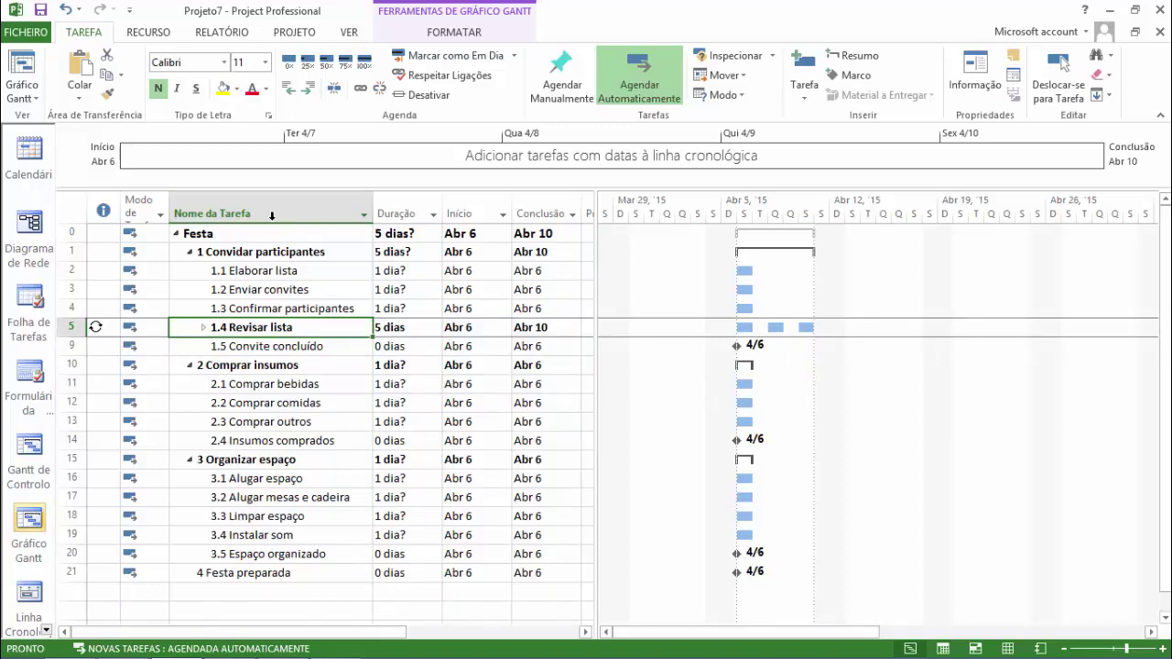
key("alt+shift+plus")
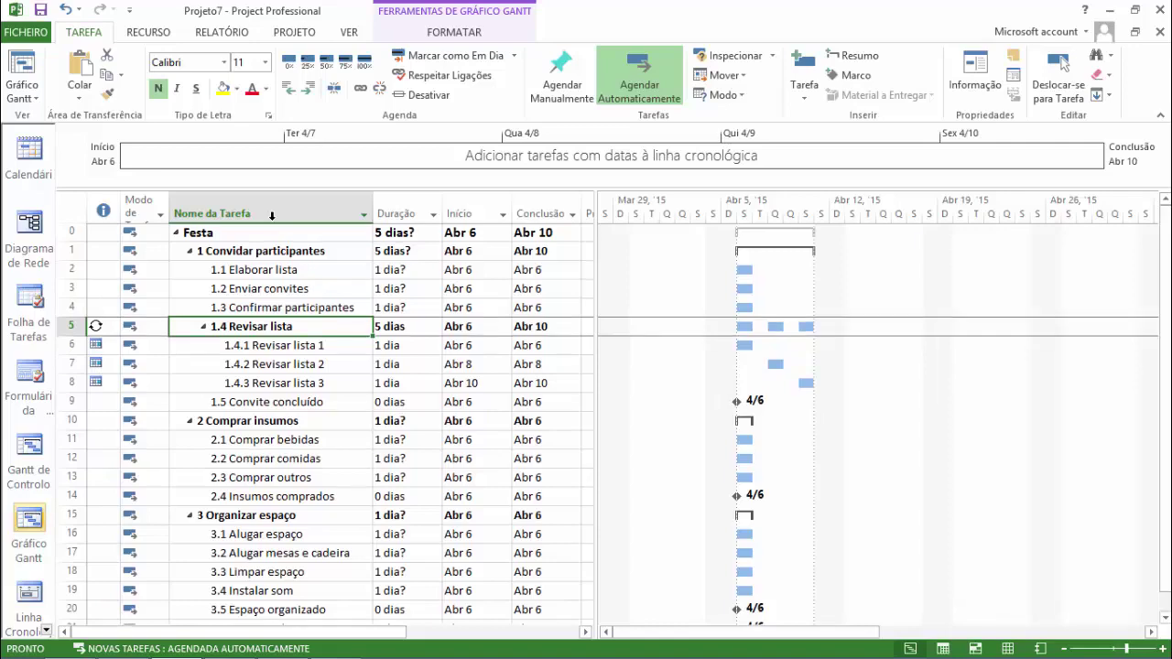
Step: Review the whole task list of the "Festa" project, from "Festa preparada" back up to the project summary task
scroll(272, 216, "down", 1)
scroll(271, 215, "down", 1)
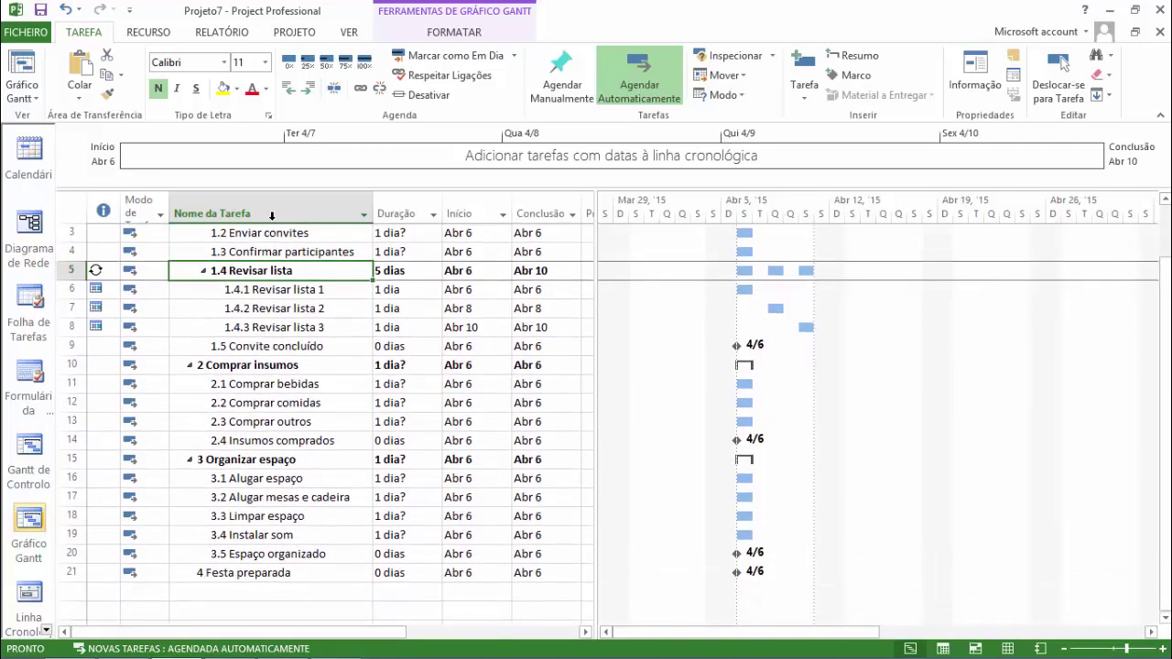
key("ctrl+Down")
scroll(271, 216, "up", 1)
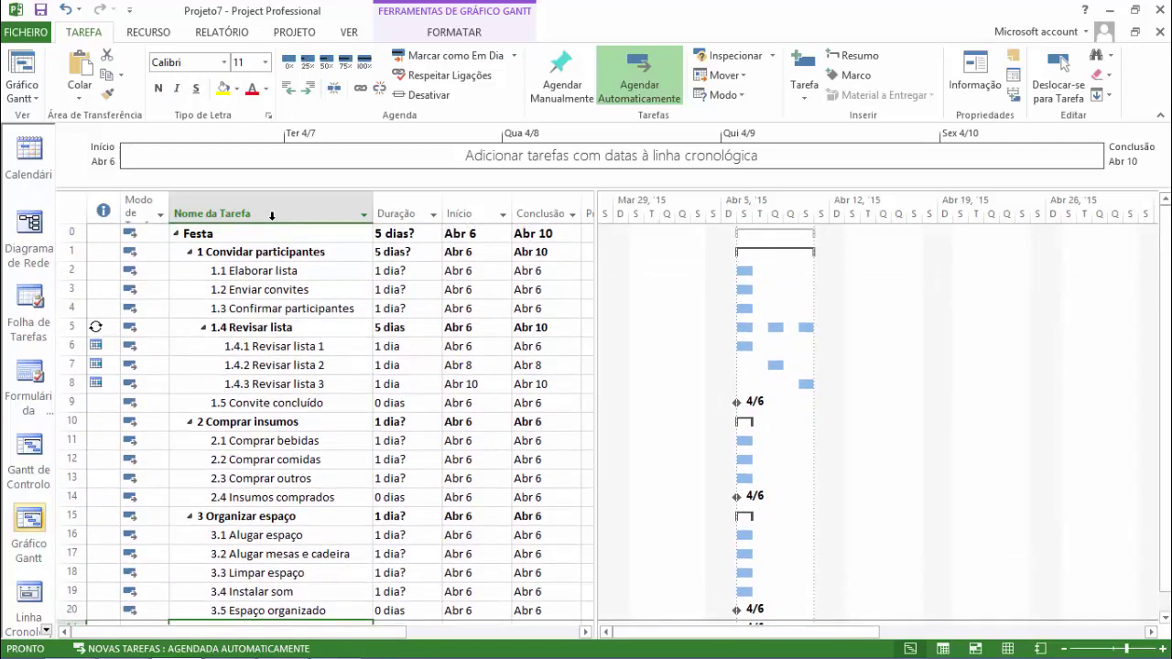
scroll(272, 215, "down", 1)
scroll(271, 215, "up", 1)
key("Up")
key("Up")
key("Up")
key("Up")
key("Up")
key("Up")
key("Up")
key("Up")
key("Up")
key("Up")
key("Up")
key("Up")
key("Up")
key("Up")
key("Up")
key("Up")
key("Down")
key("Down")
key("Down")
key("Down")
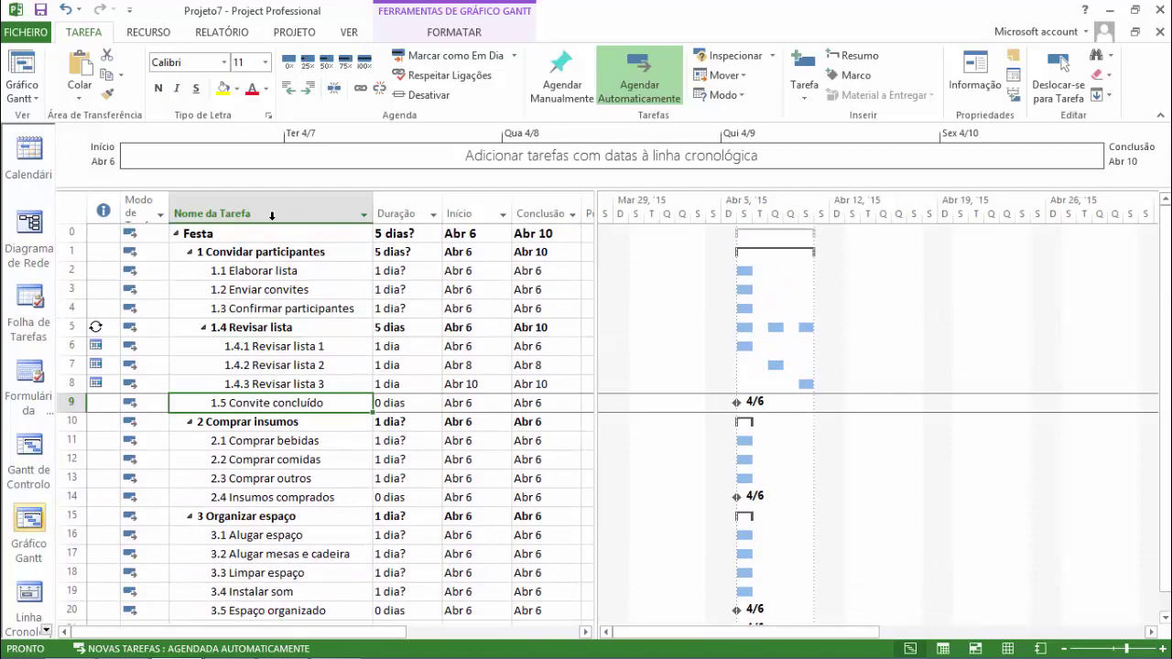
key("Up")
key("Up")
key("Up")
key("Up")
key("Up")
key("Up")
key("Up")
key("Up")
key("Up")
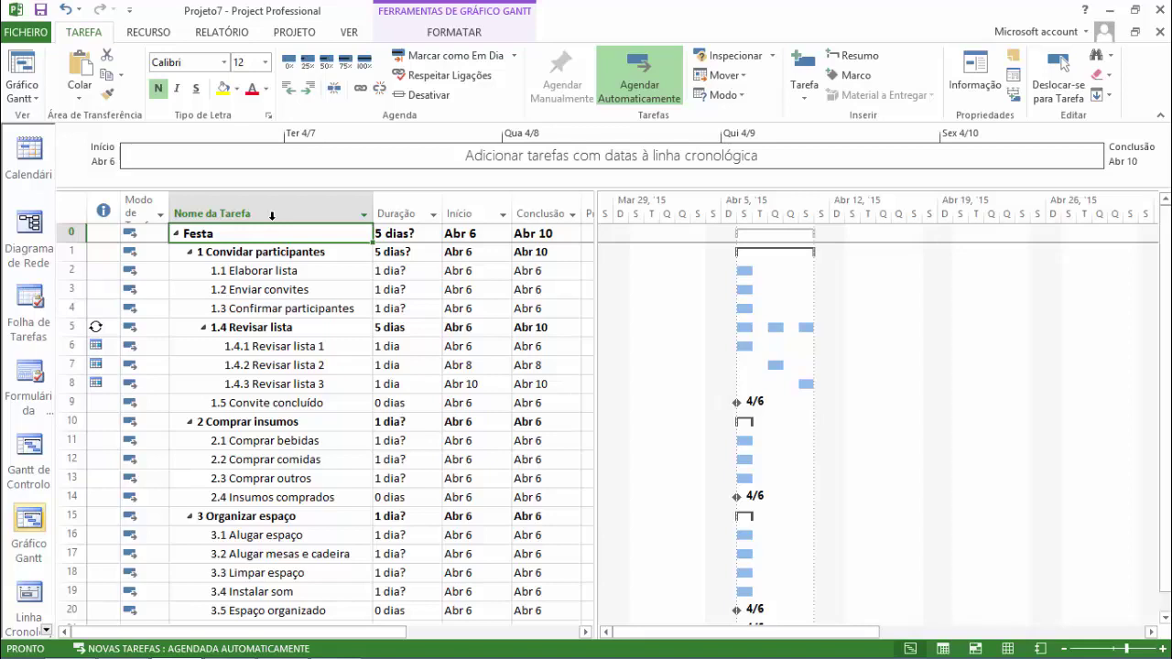
Step: View the advanced task information of "Elaborar lista" and close it without changing anything
key("Down")
key("Down")
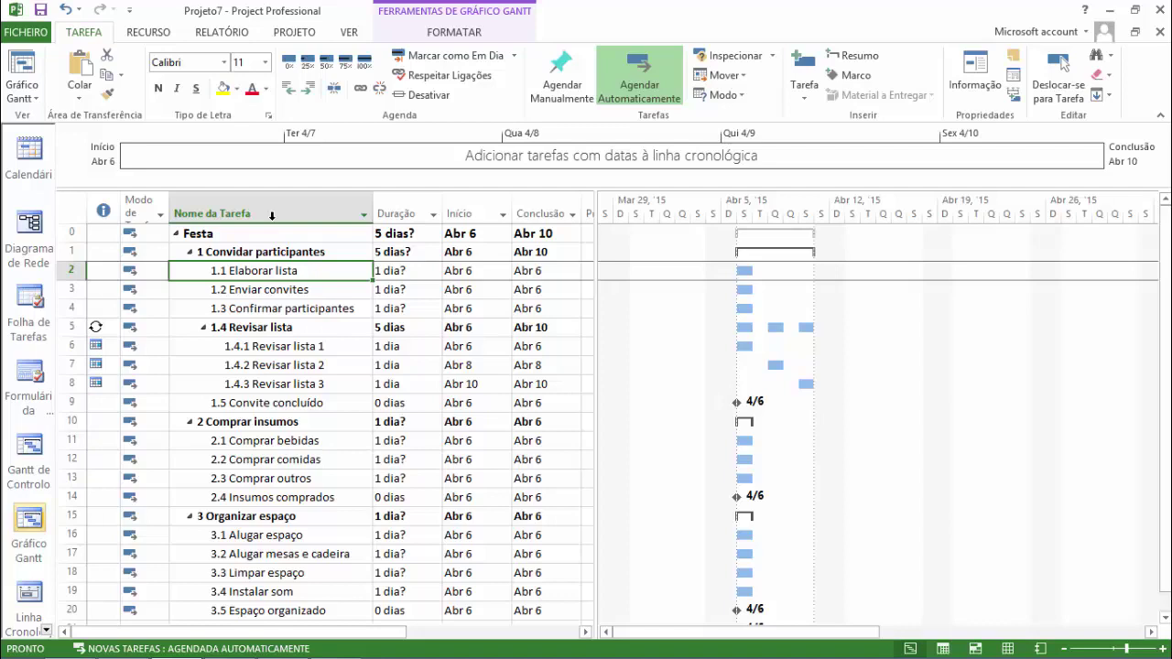
key("shift+F2")
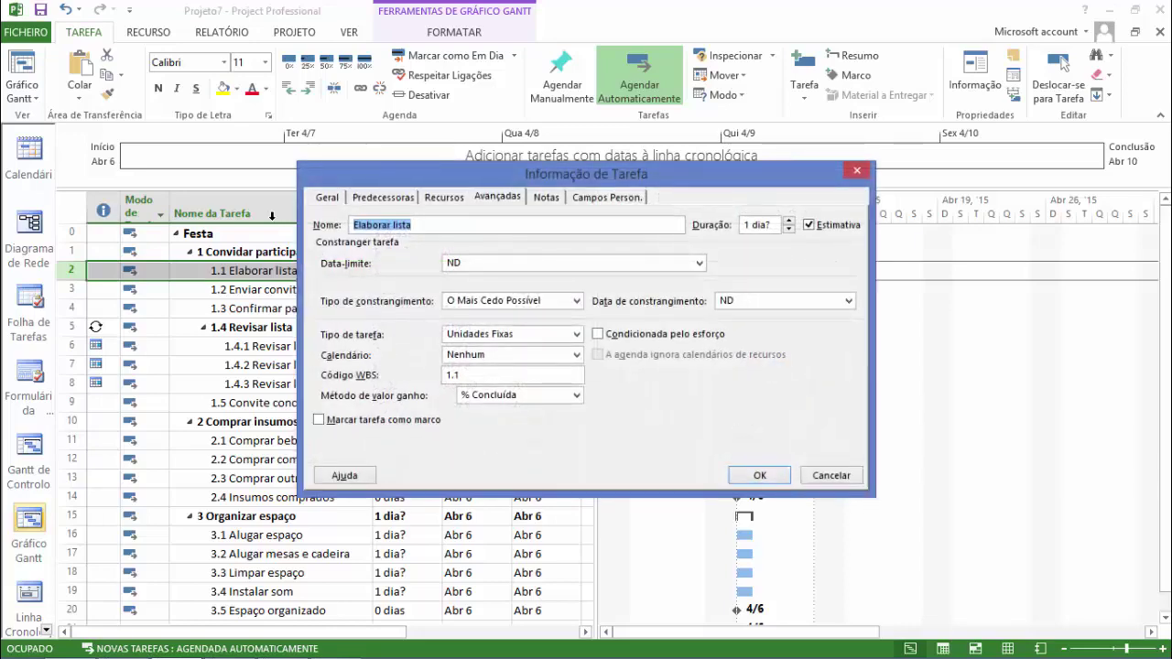
key("Escape")
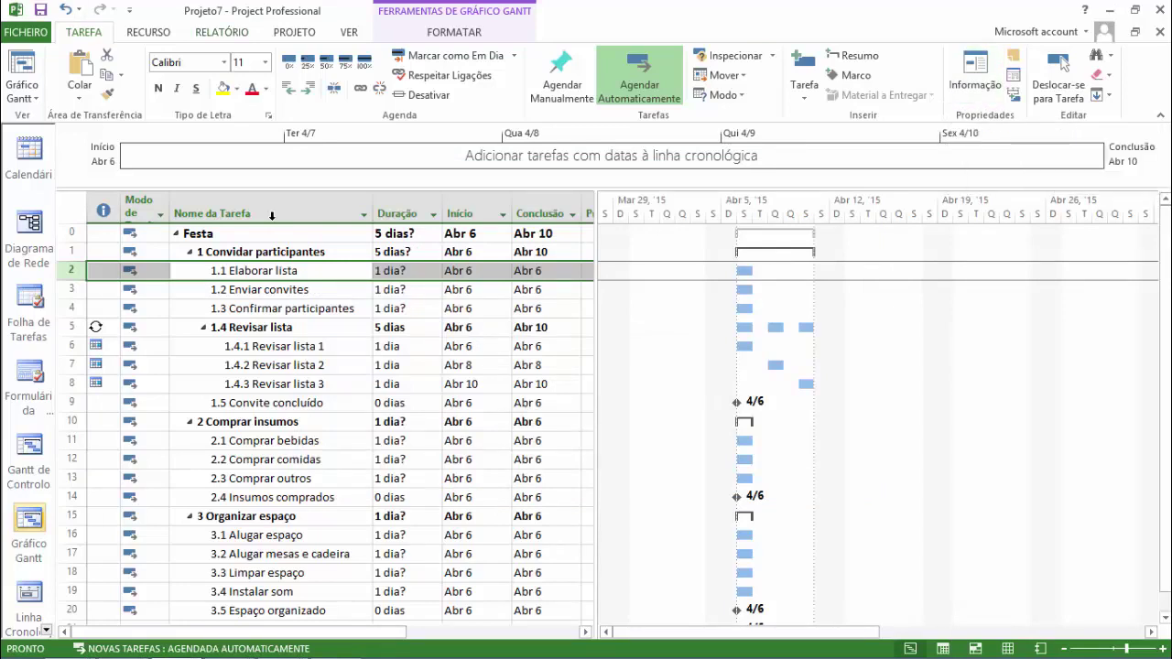
key("alt+p")
key("i")
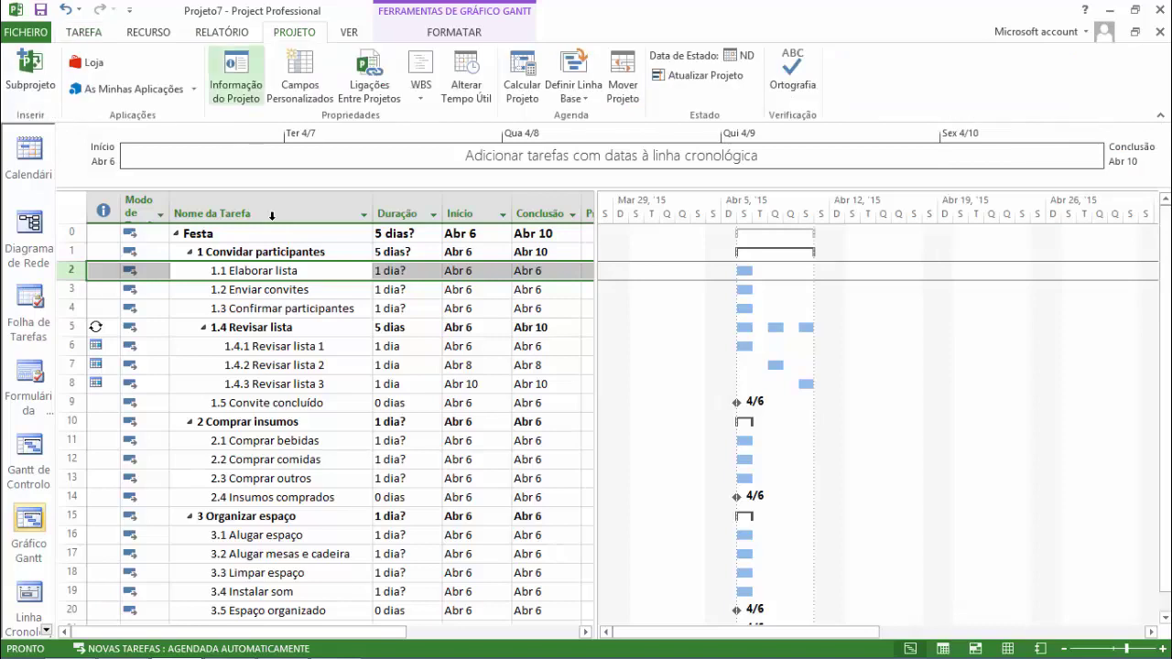
key("Right")
key("Left")
key("Escape")
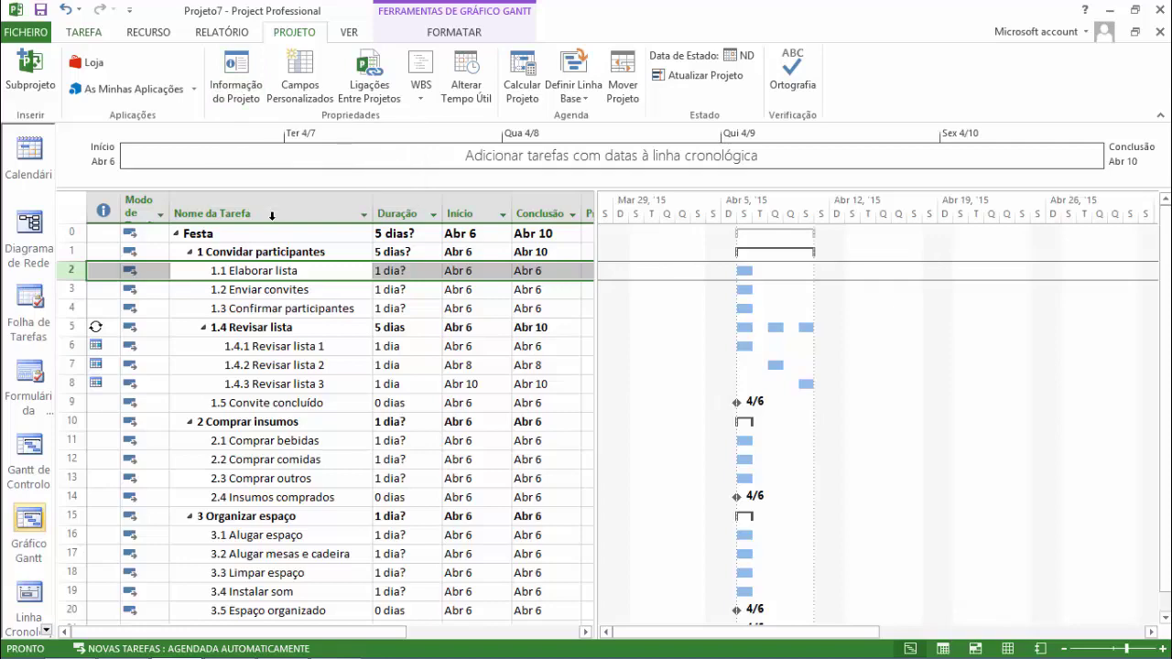
Step: Add the note "Elaborar lista apartir dos meus amigos no Facebook" to the task information of "Elaborar lista"
key("Left")
key("Left")
key("Left")
key("Tab")
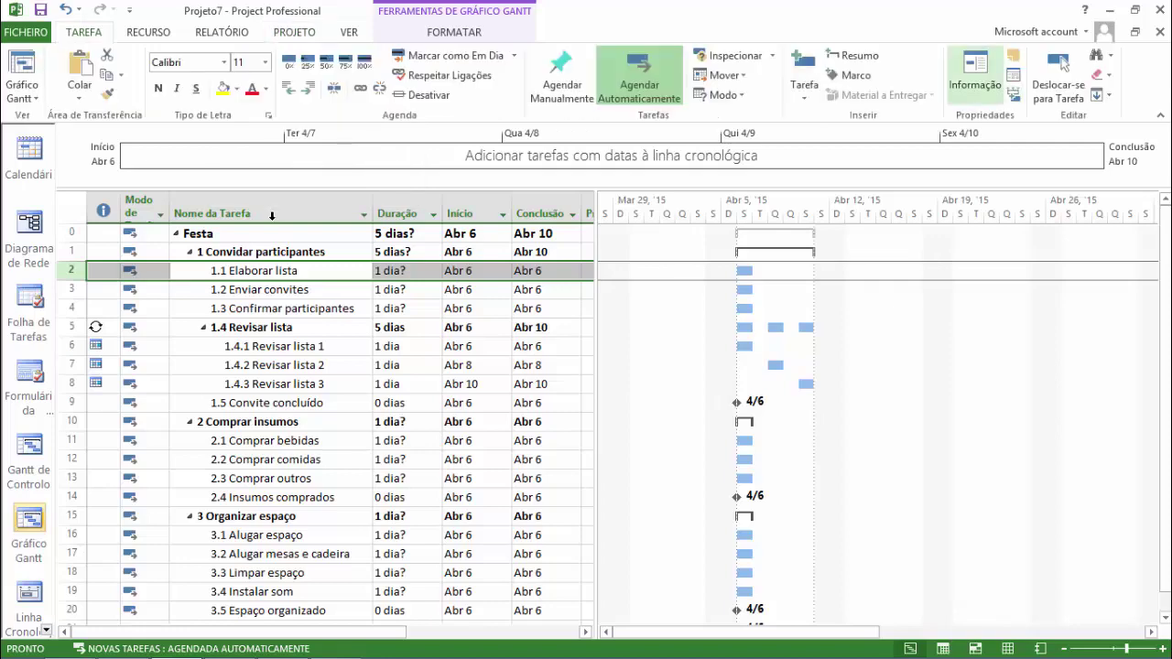
key("Return")
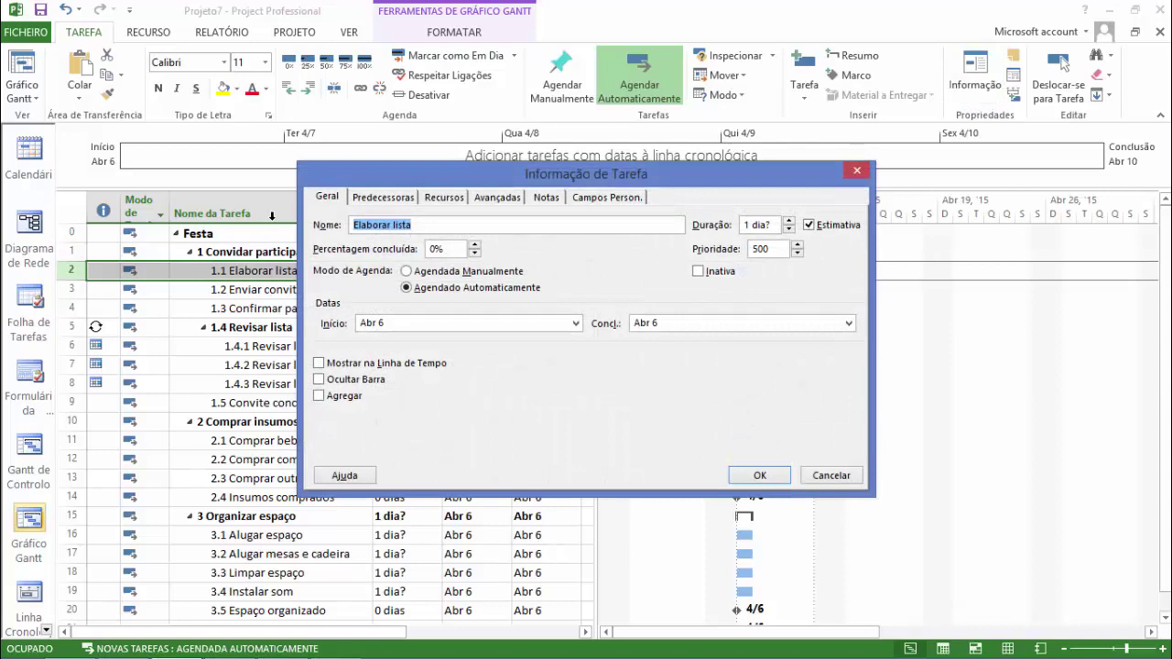
key("End")
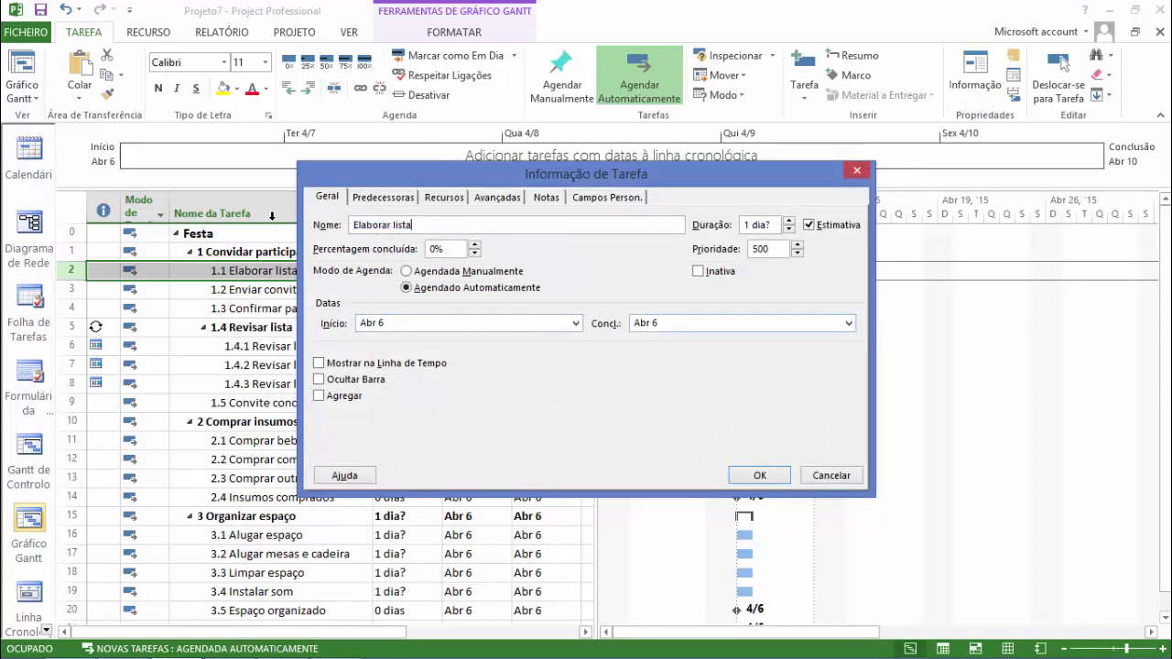
key("ctrl+Tab")
key("ctrl+Tab")
key("ctrl+Tab")
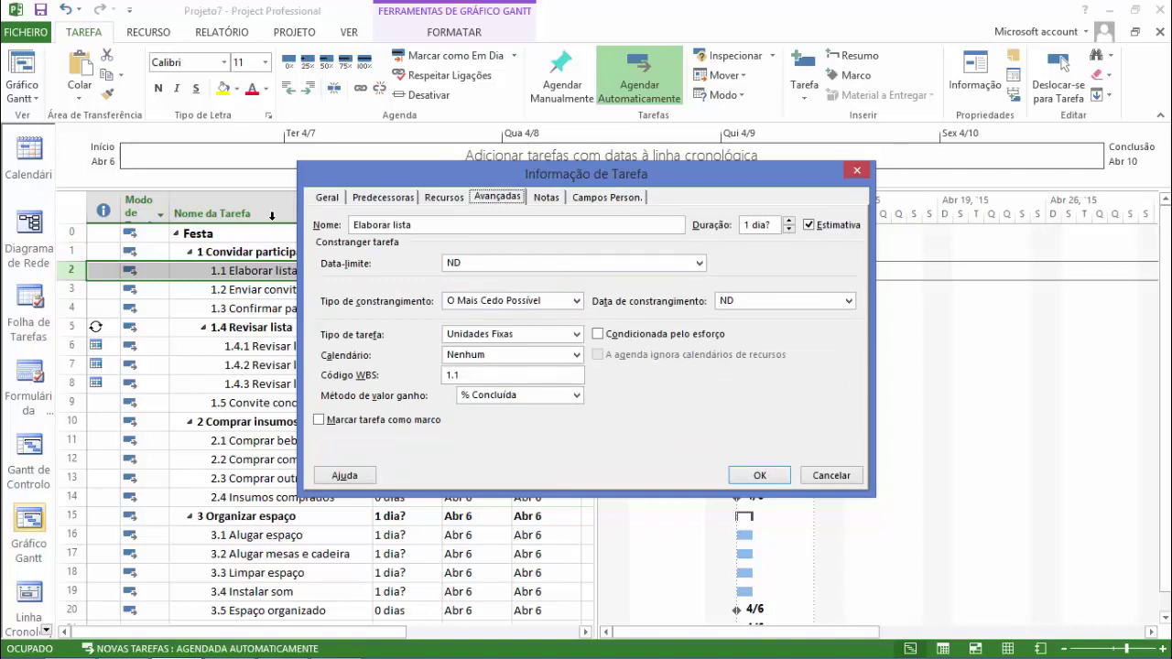
key("ctrl+Tab")
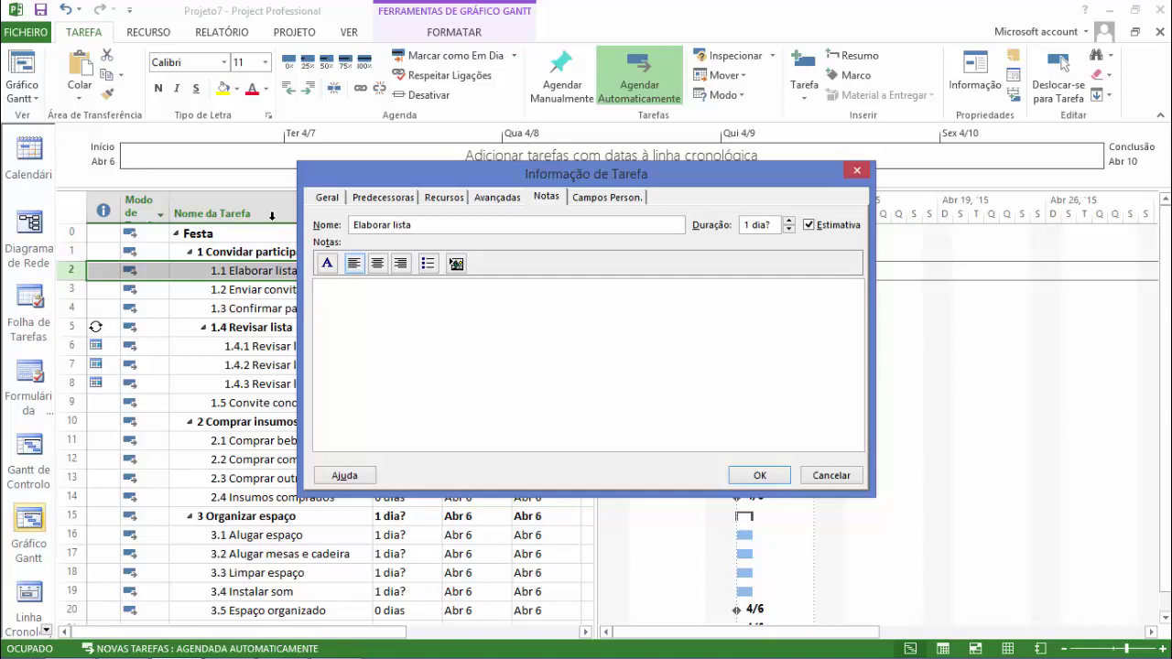
type("Elaborar lista  apartir do")
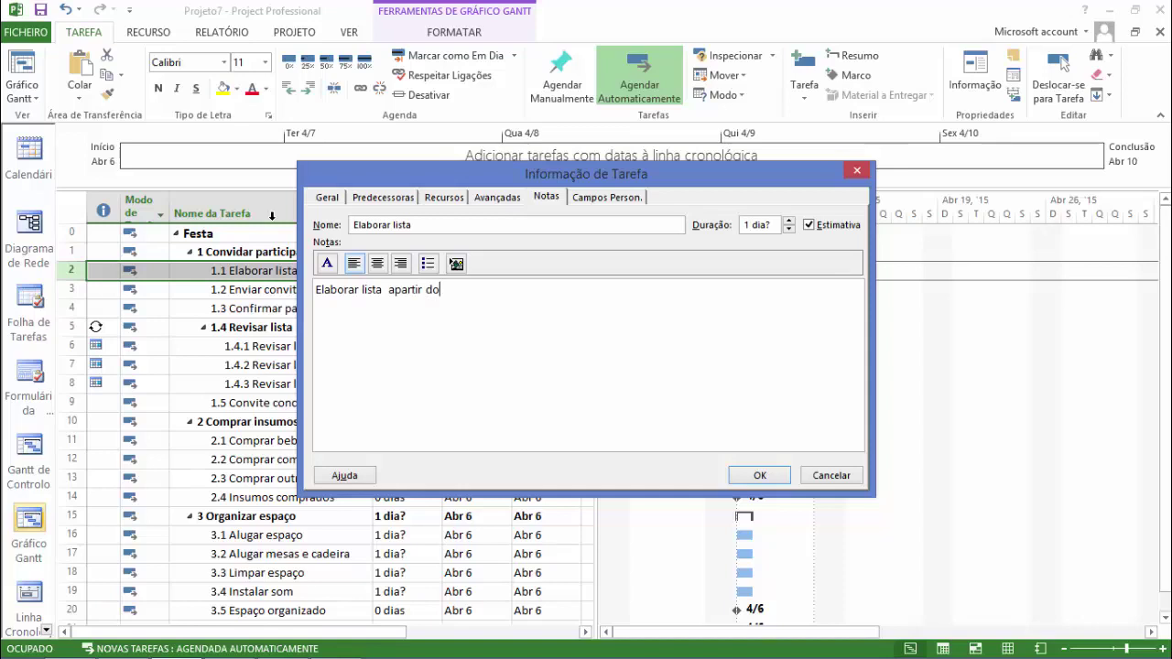
type("s   meus amigos no Facebook")
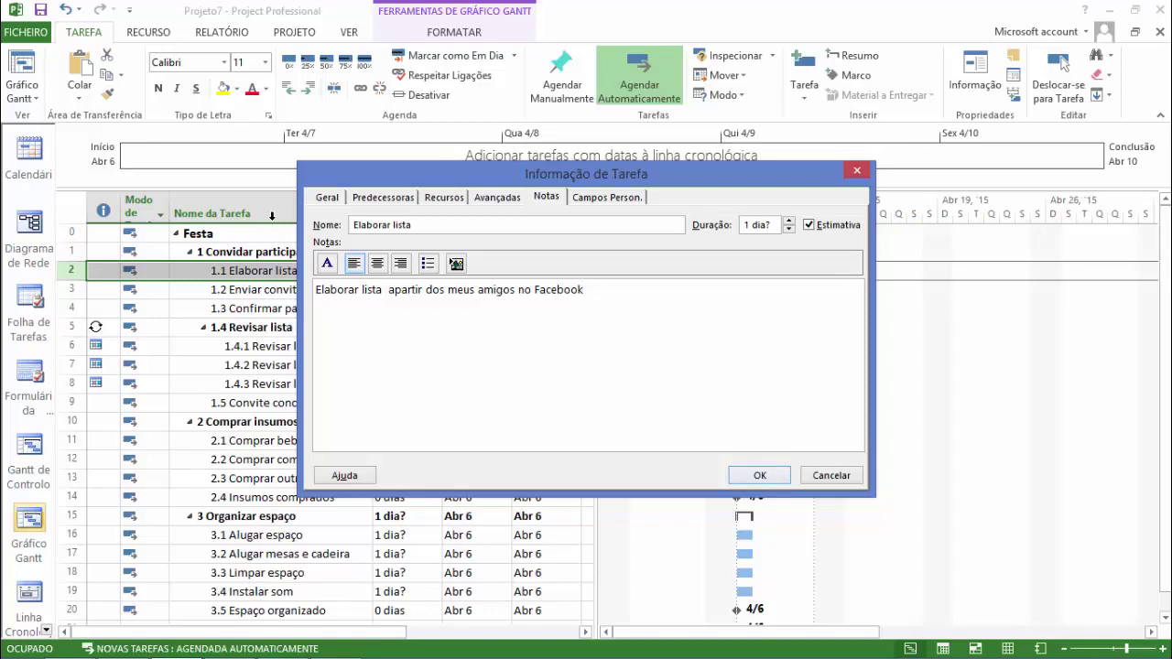
key("Return")
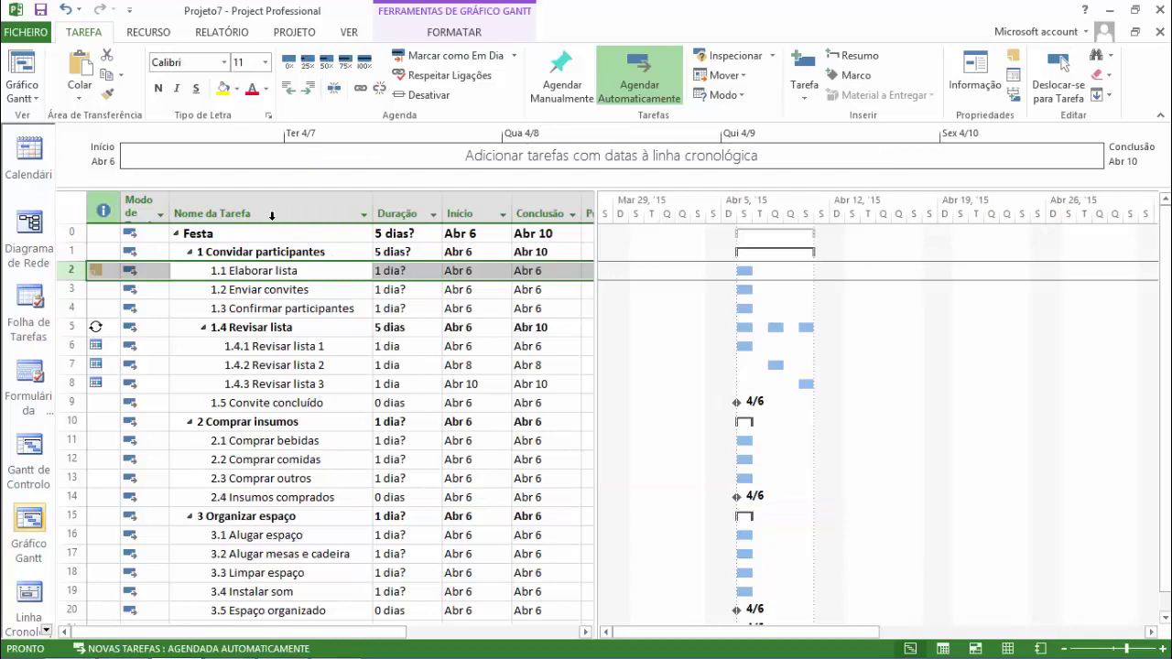
Step: Check the note indicator beside "Elaborar lista" and return to that task's name
left_click(97, 270)
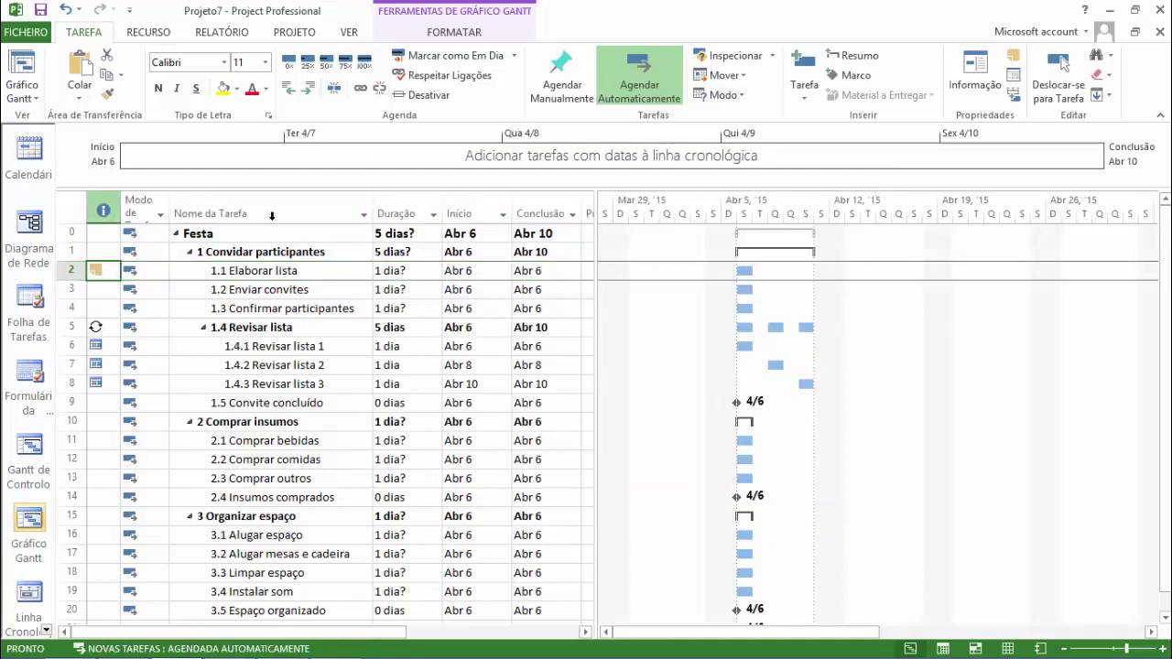
mouse_move(96, 271)
key("Down")
key("Right")
key("Right")
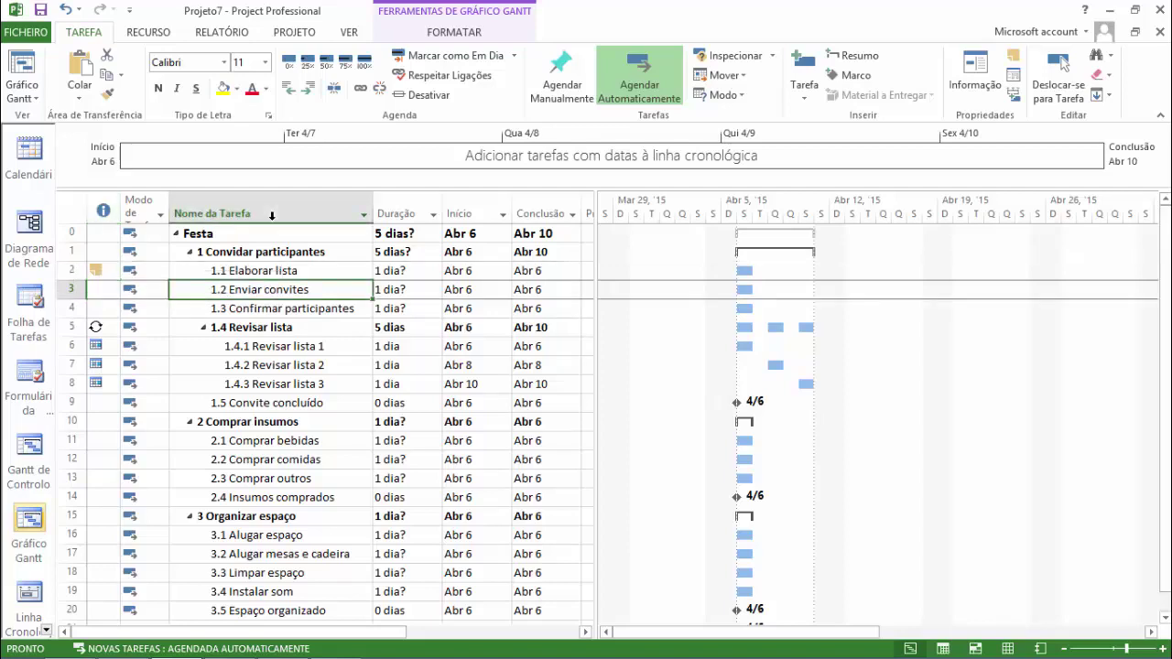
key("Up")
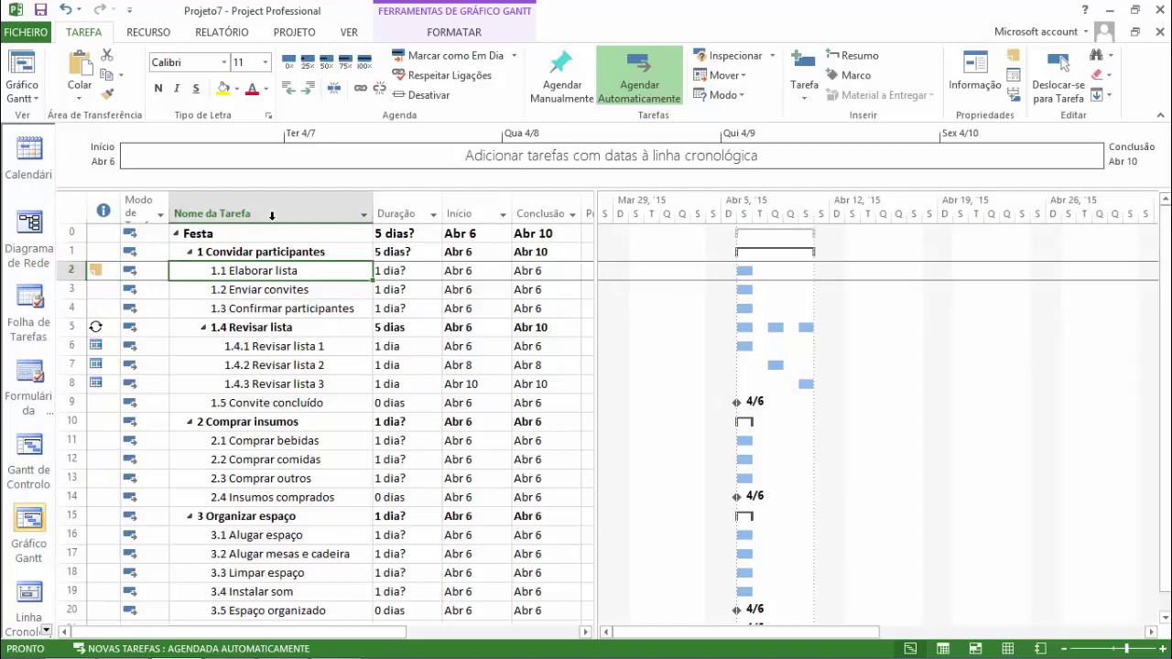